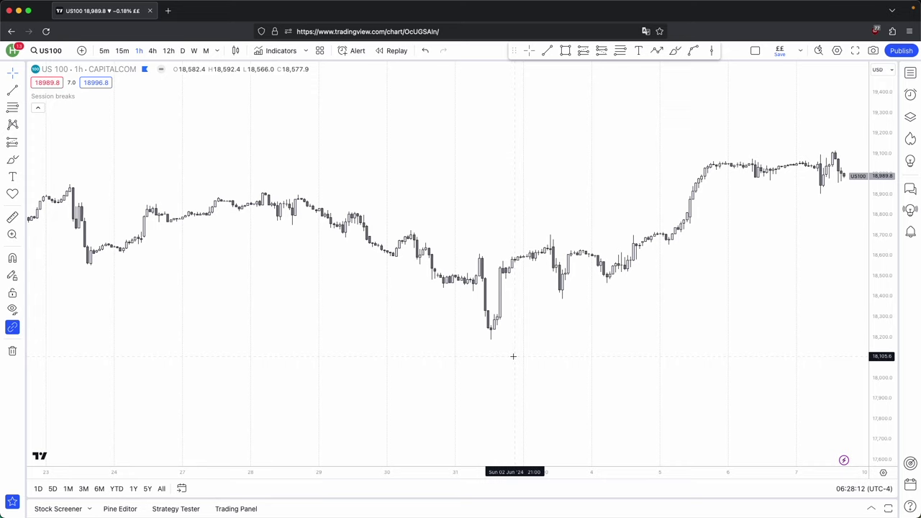
Draw a dashed arc beneath the 3 June swing low on the 1-hour US100 chart
{"action": "left_click_drag", "start_coordinate": [519, 348], "coordinate": [548, 313]}
{"action": "scroll", "coordinate": [560, 310], "scroll_direction": "up", "scroll_amount": 2}
{"action": "left_click_drag", "start_coordinate": [882, 391], "coordinate": [879, 299]}
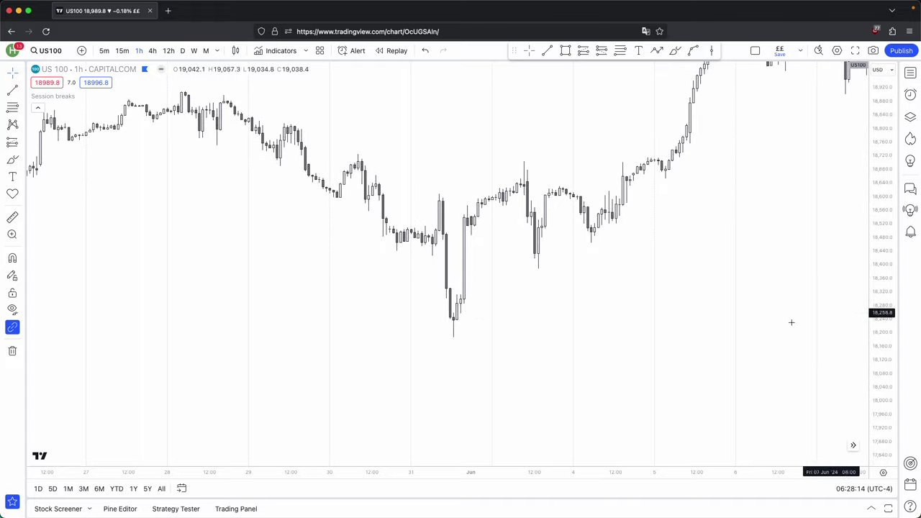
{"action": "left_click_drag", "start_coordinate": [641, 330], "coordinate": [708, 322]}
{"action": "scroll", "coordinate": [685, 322], "scroll_direction": "up", "scroll_amount": 3}
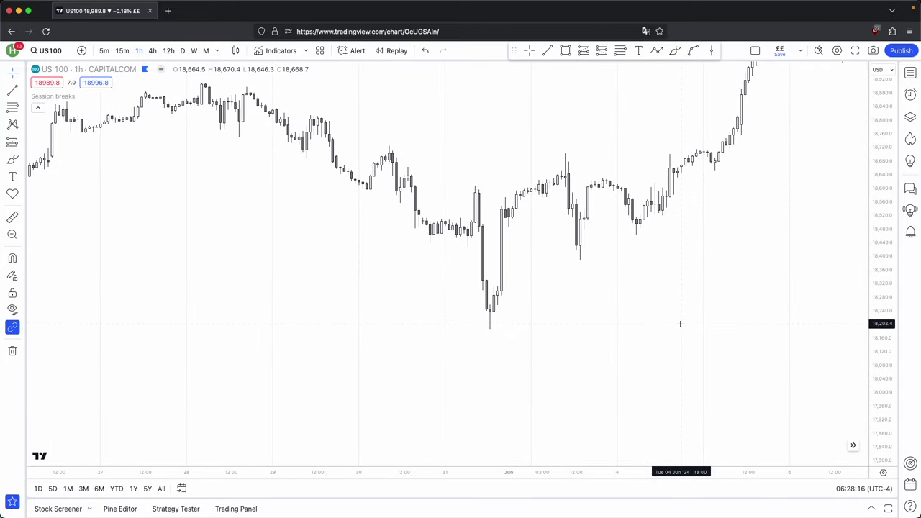
{"action": "left_click_drag", "start_coordinate": [480, 338], "coordinate": [516, 372]}
{"action": "scroll", "coordinate": [513, 365], "scroll_direction": "up", "scroll_amount": 4}
{"action": "scroll", "coordinate": [495, 331], "scroll_direction": "up", "scroll_amount": 3}
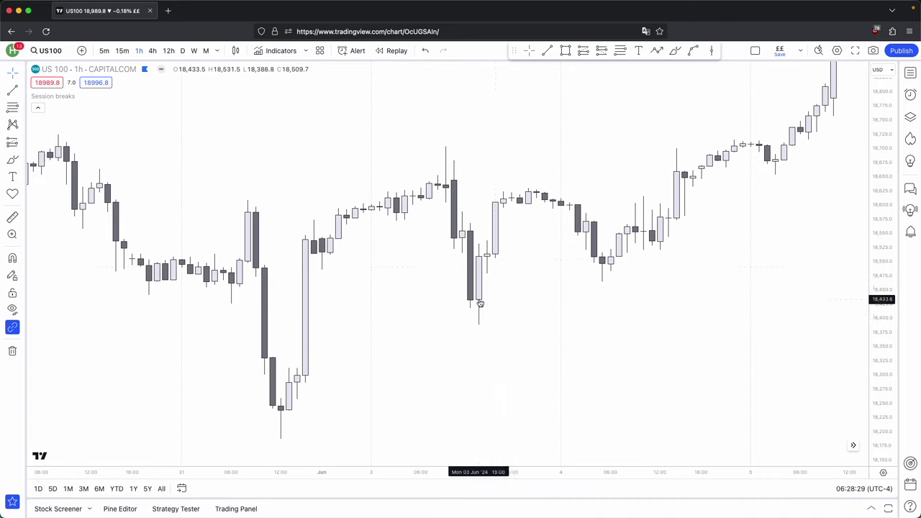
{"action": "scroll", "coordinate": [489, 302], "scroll_direction": "up", "scroll_amount": 1}
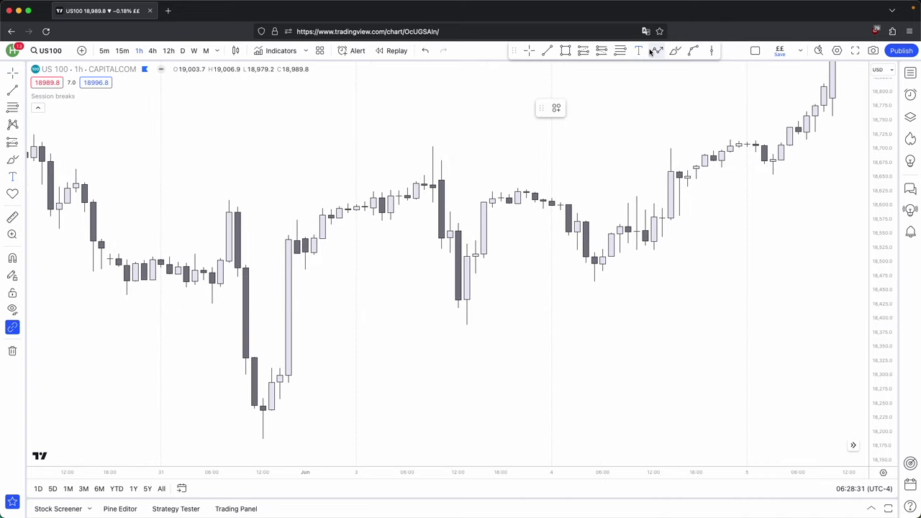
{"action": "left_click", "coordinate": [473, 329]}
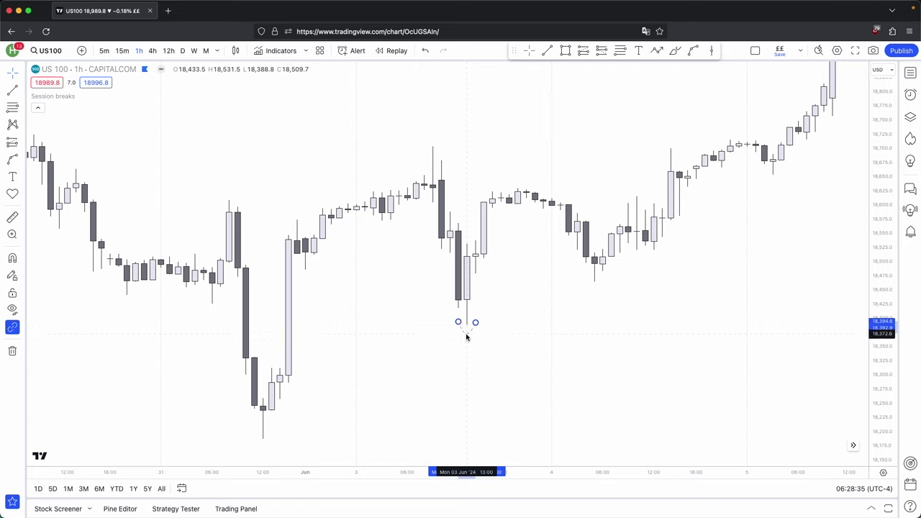
{"action": "left_click_drag", "start_coordinate": [475, 324], "coordinate": [474, 319]}
{"action": "left_click", "coordinate": [506, 323]}
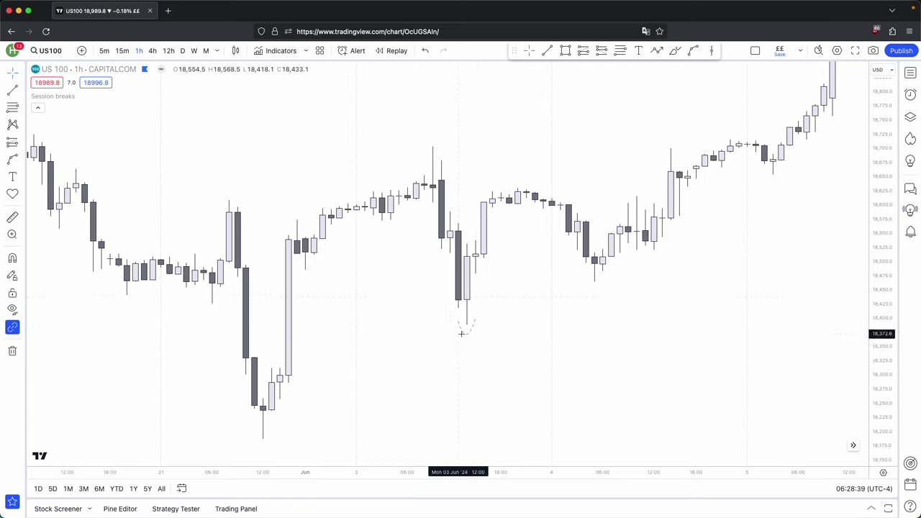
Replace the arc beneath the 3 June swing low with a short horizontal trend line labelled "Sellside LQ"
{"action": "left_click", "coordinate": [467, 335]}
{"action": "left_click", "coordinate": [681, 108]}
{"action": "left_click", "coordinate": [547, 51]}
{"action": "left_click", "coordinate": [468, 326]}
{"action": "left_click_drag", "start_coordinate": [468, 325], "coordinate": [561, 327]}
{"action": "left_click", "coordinate": [557, 107]}
{"action": "left_click", "coordinate": [643, 272]}
Draw a dashed arc over the swing high of the 3 June 09:00 candle
{"action": "left_click_drag", "start_coordinate": [475, 180], "coordinate": [523, 190]}
{"action": "scroll", "coordinate": [533, 193], "scroll_direction": "up", "scroll_amount": 2}
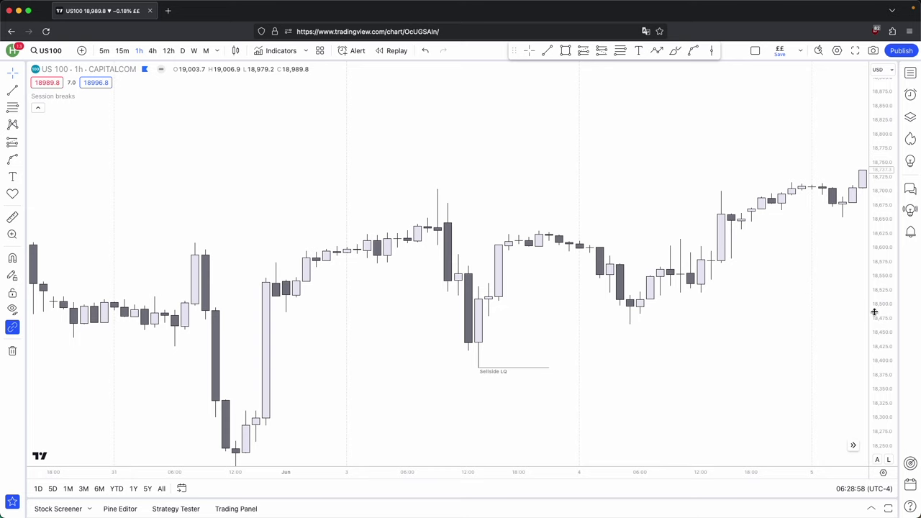
{"action": "left_click_drag", "start_coordinate": [874, 314], "coordinate": [875, 165]}
{"action": "left_click_drag", "start_coordinate": [573, 177], "coordinate": [614, 202]}
{"action": "scroll", "coordinate": [427, 199], "scroll_direction": "up", "scroll_amount": 2}
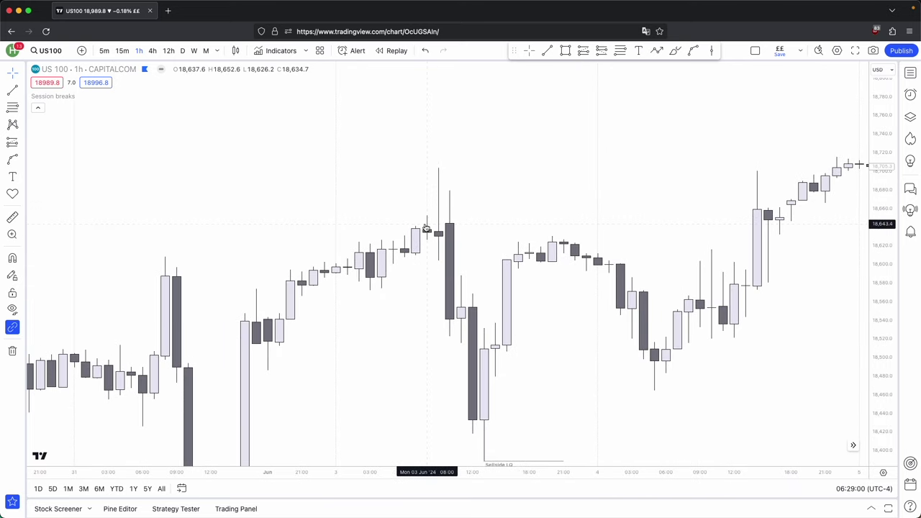
{"action": "left_click_drag", "start_coordinate": [440, 223], "coordinate": [453, 261]}
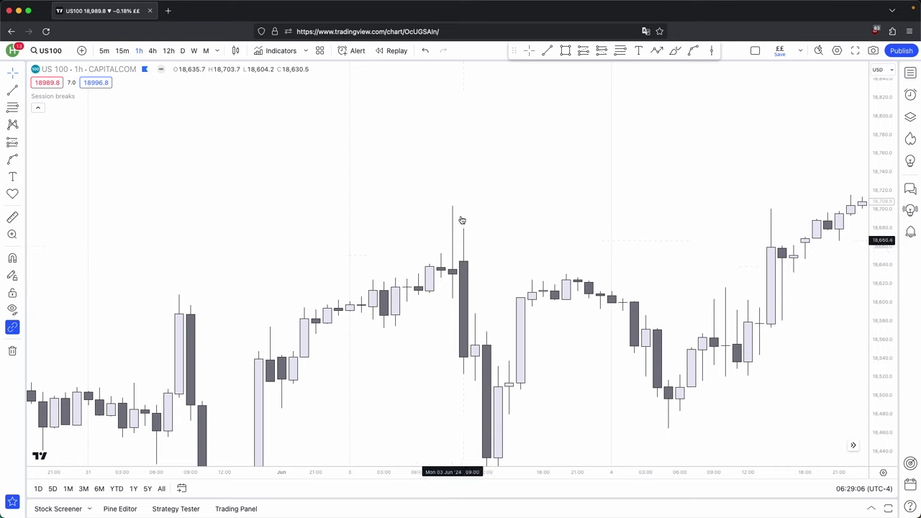
{"action": "left_click", "coordinate": [677, 50]}
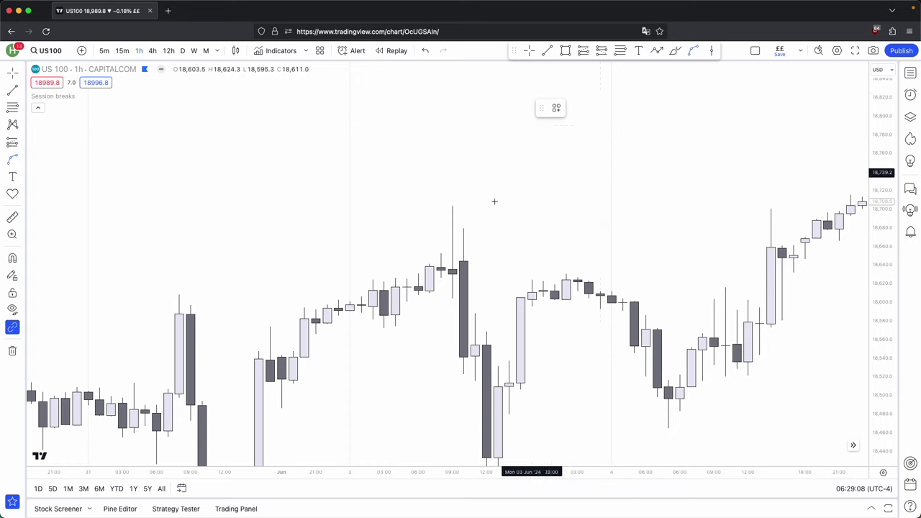
{"action": "left_click", "coordinate": [441, 213]}
{"action": "left_click", "coordinate": [463, 211]}
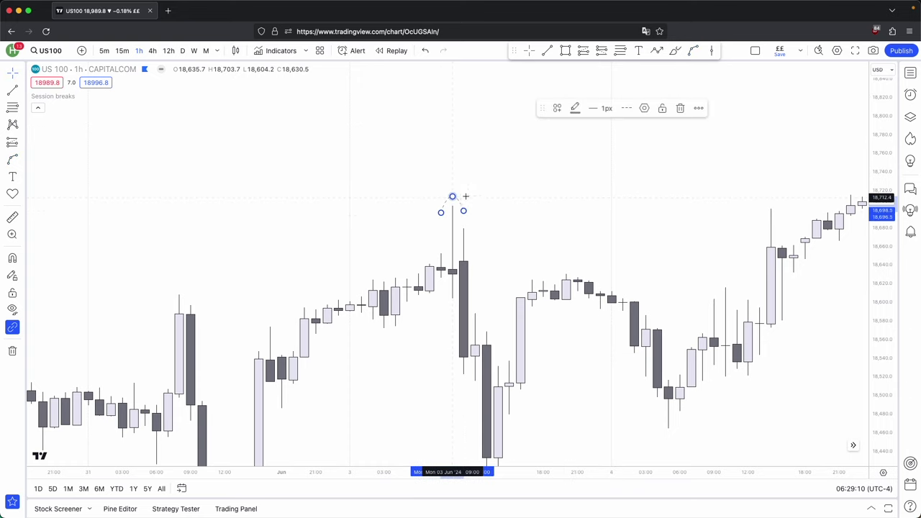
{"action": "left_click", "coordinate": [451, 198]}
Replace the arc over the 3 June 09:00 swing high with a horizontal line at 18,703.7 extending to 4 June 02:00
{"action": "scroll", "coordinate": [470, 206], "scroll_direction": "up", "scroll_amount": 1}
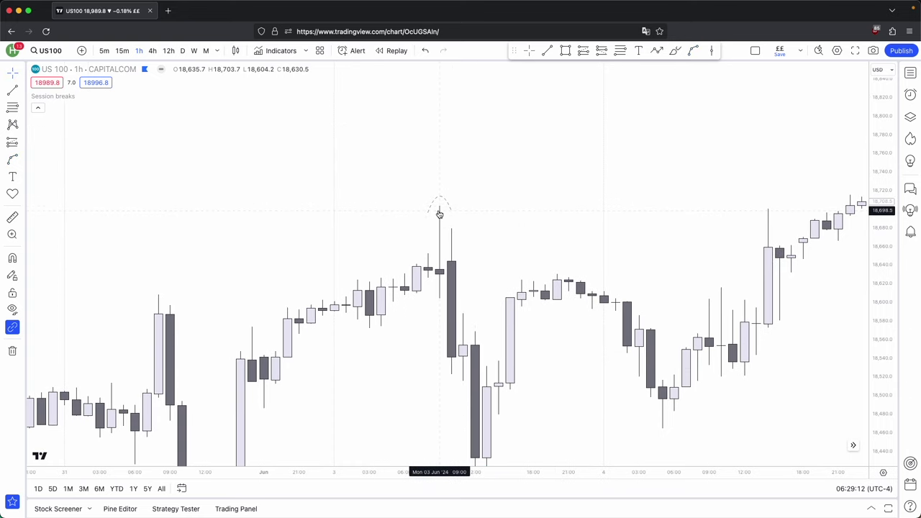
{"action": "left_click_drag", "start_coordinate": [891, 413], "coordinate": [896, 454]}
{"action": "left_click_drag", "start_coordinate": [747, 411], "coordinate": [743, 367]}
{"action": "scroll", "coordinate": [744, 366], "scroll_direction": "down", "scroll_amount": 3}
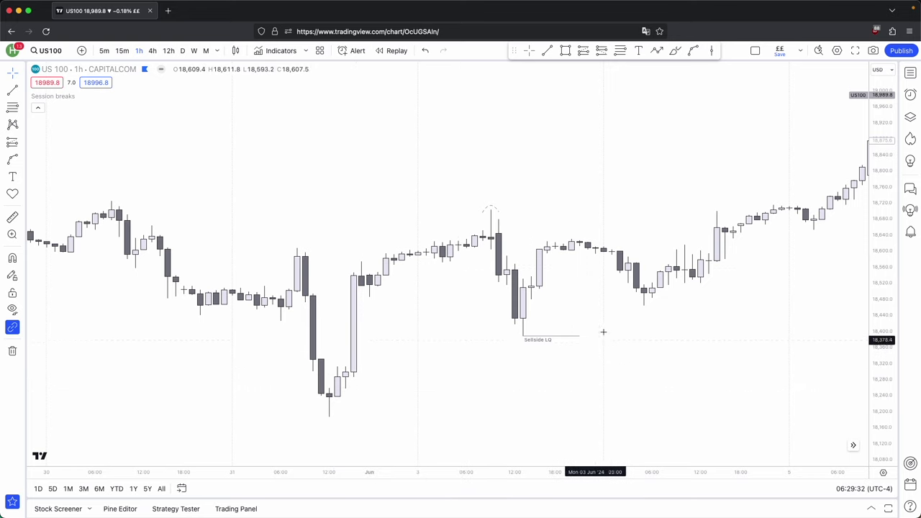
{"action": "left_click_drag", "start_coordinate": [720, 274], "coordinate": [632, 281]}
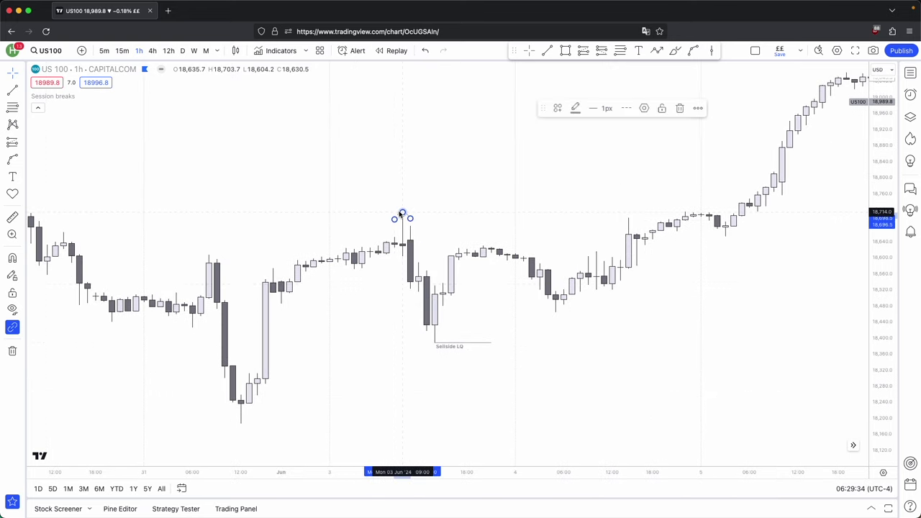
{"action": "scroll", "coordinate": [463, 273], "scroll_direction": "down", "scroll_amount": 3}
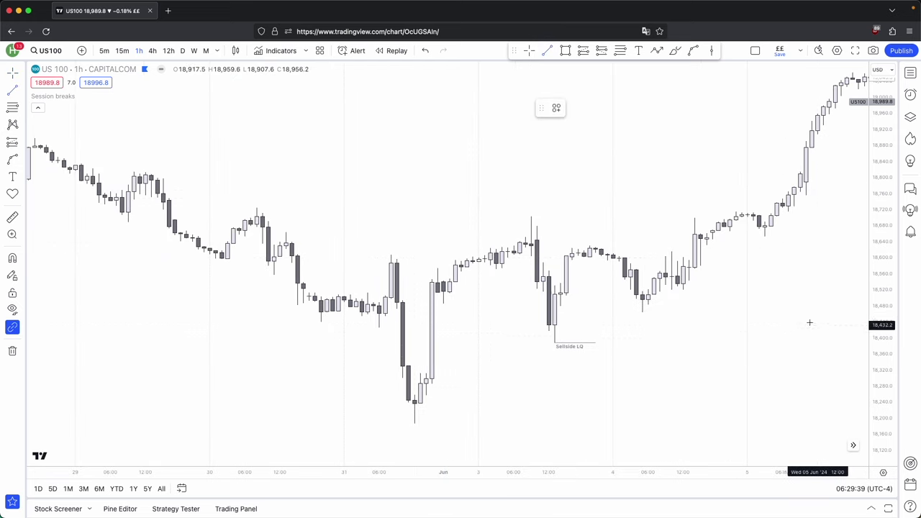
{"action": "scroll", "coordinate": [813, 322], "scroll_direction": "up", "scroll_amount": 2}
{"action": "left_click_drag", "start_coordinate": [449, 217], "coordinate": [566, 216]}
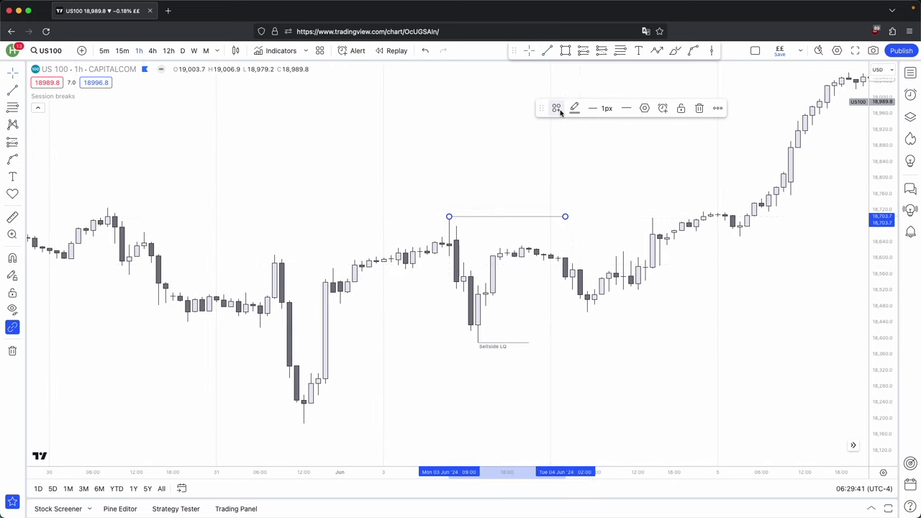
Draw short horizontal lines from the next three swing highs on 3 and 4 June
{"action": "left_click", "coordinate": [548, 56]}
{"action": "left_click_drag", "start_coordinate": [521, 246], "coordinate": [587, 246]}
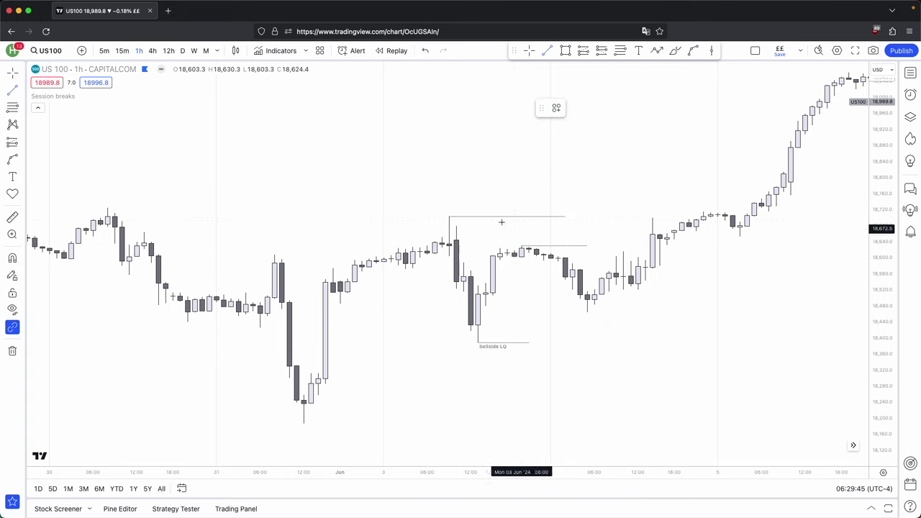
{"action": "mouse_move", "coordinate": [652, 218]}
{"action": "left_mouse_down"}
{"action": "mouse_move", "coordinate": [681, 218]}
{"action": "mouse_move", "coordinate": [549, 208]}
{"action": "mouse_move", "coordinate": [518, 237]}
{"action": "left_mouse_up"}
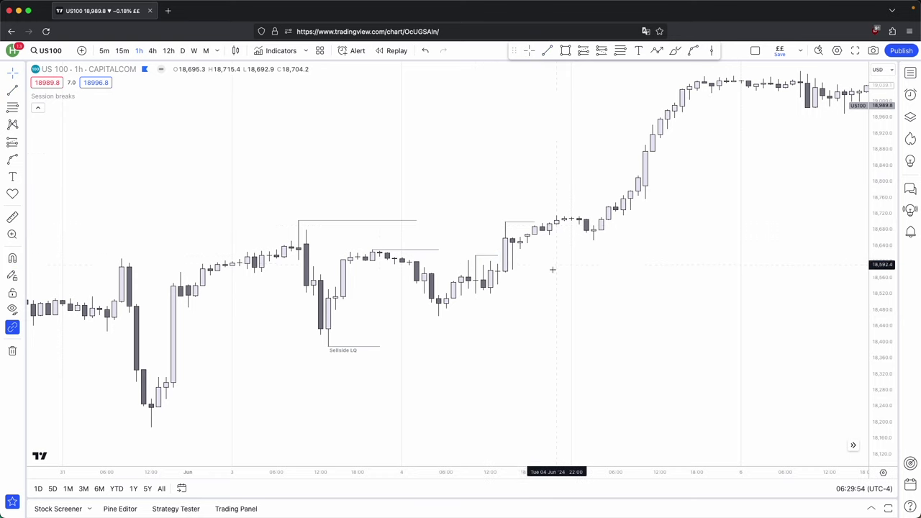
Draw short horizontal lines at the two 4 June swing lows, placing the higher one at about 18,520
{"action": "scroll", "coordinate": [320, 216], "scroll_direction": "down", "scroll_amount": 1}
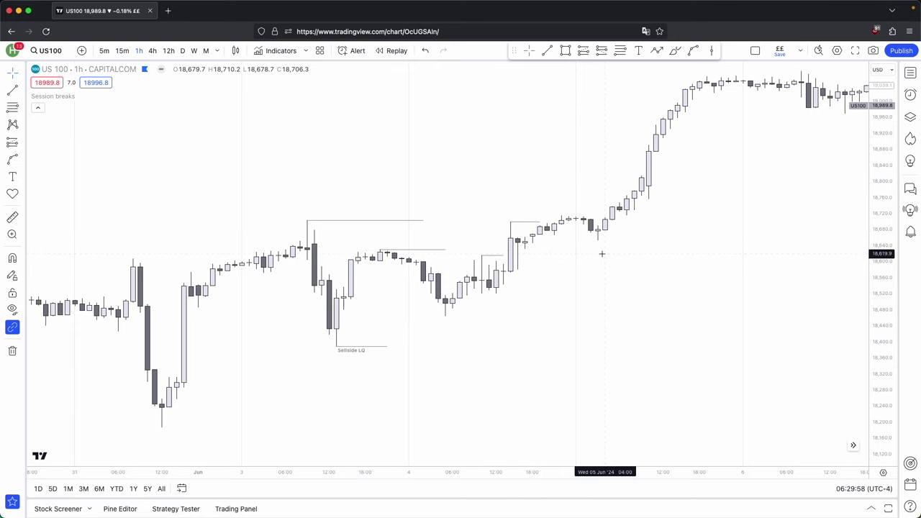
{"action": "left_click", "coordinate": [565, 50]}
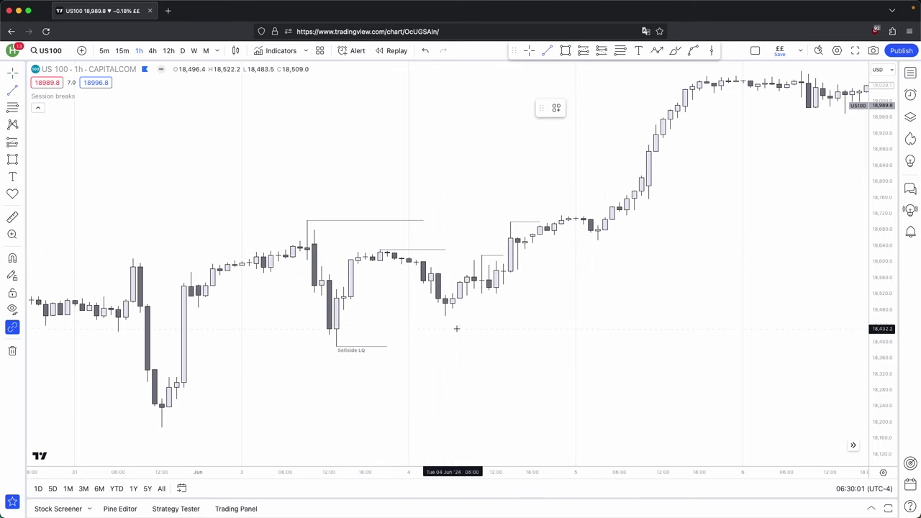
{"action": "left_click", "coordinate": [446, 316], "text": "super"}
{"action": "left_click", "coordinate": [482, 316], "text": "shift"}
{"action": "left_click", "coordinate": [537, 293]}
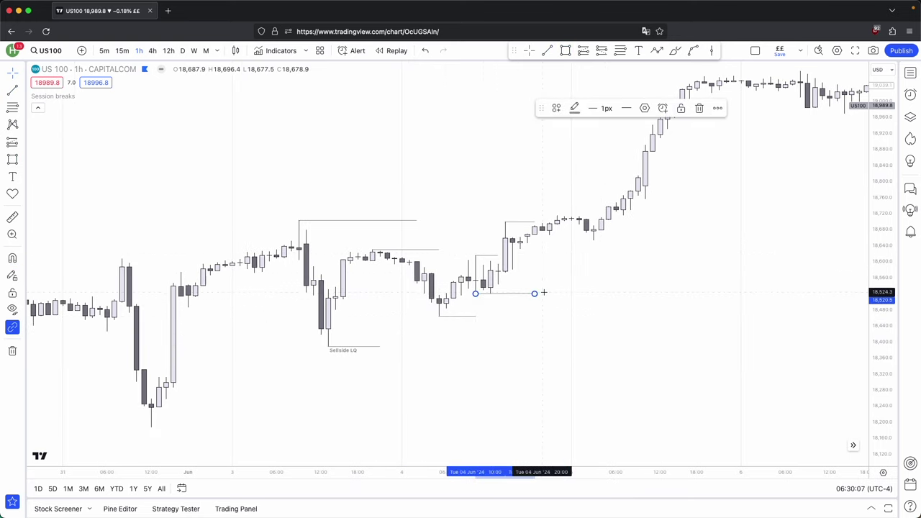
{"action": "left_click_drag", "start_coordinate": [535, 294], "coordinate": [535, 305]}
{"action": "left_click", "coordinate": [497, 320]}
Draw a rectangle covering the body of the large bearish 3 June 12:00 candle and extending across to 4 June
{"action": "left_click_drag", "start_coordinate": [609, 330], "coordinate": [742, 328]}
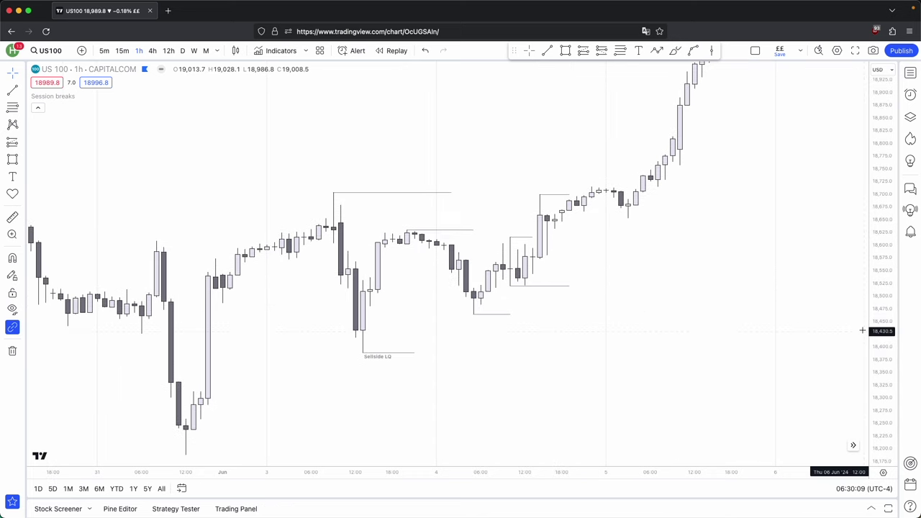
{"action": "scroll", "coordinate": [675, 341], "scroll_direction": "up", "scroll_amount": 2}
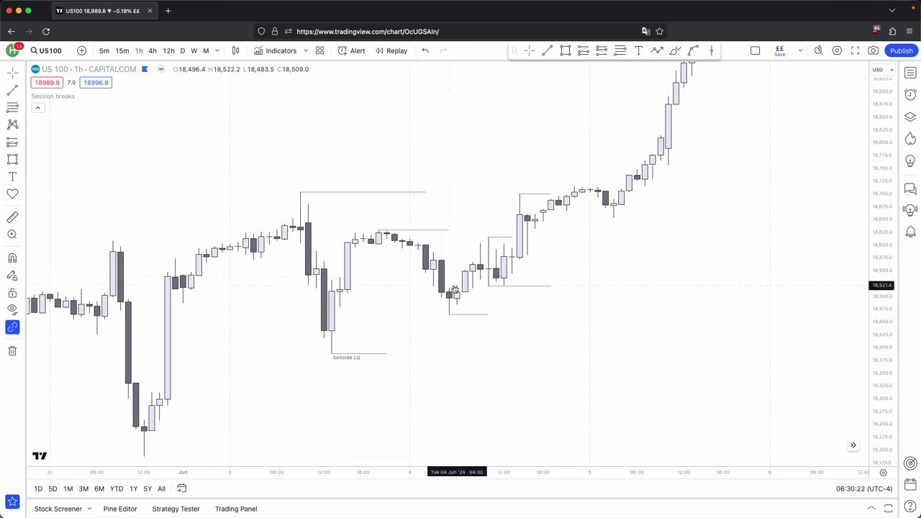
{"action": "left_click", "coordinate": [566, 50]}
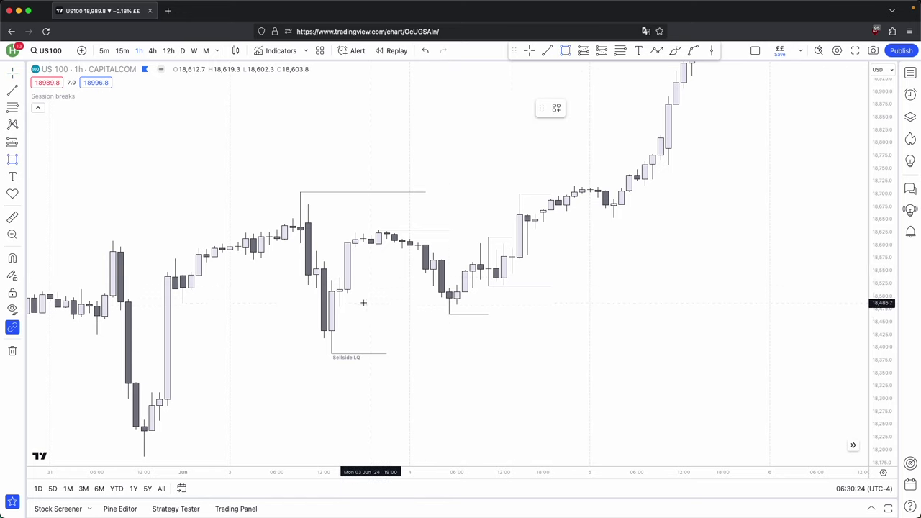
{"action": "left_click", "coordinate": [323, 270]}
{"action": "left_click", "coordinate": [326, 320]}
{"action": "left_click_drag", "start_coordinate": [323, 300], "coordinate": [522, 322]}
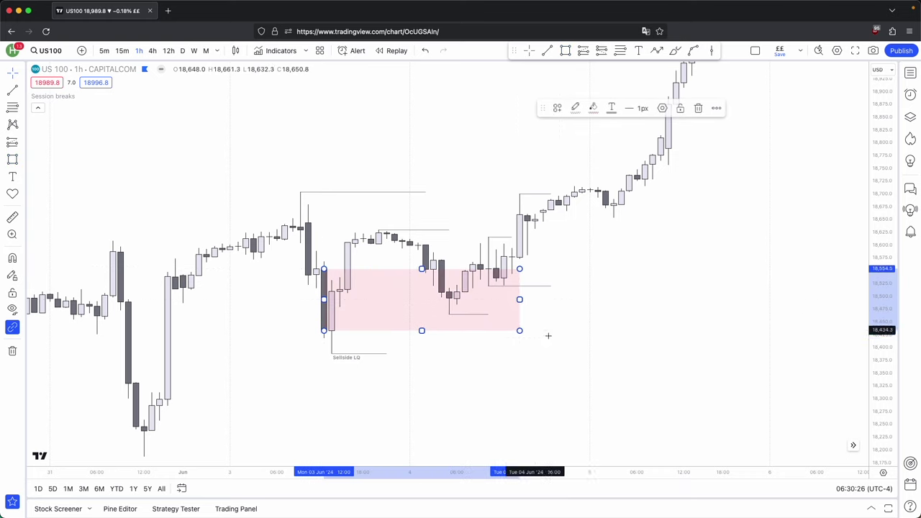
{"action": "left_click", "coordinate": [538, 331]}
Draw a rectangle from 18,515.2 to 18,312.4 over the large bullish 31 May candle and extend it to early 4 June
{"action": "left_click_drag", "start_coordinate": [374, 341], "coordinate": [440, 318]}
{"action": "left_click", "coordinate": [566, 51]}
{"action": "left_click", "coordinate": [222, 373]}
{"action": "left_click", "coordinate": [246, 262]}
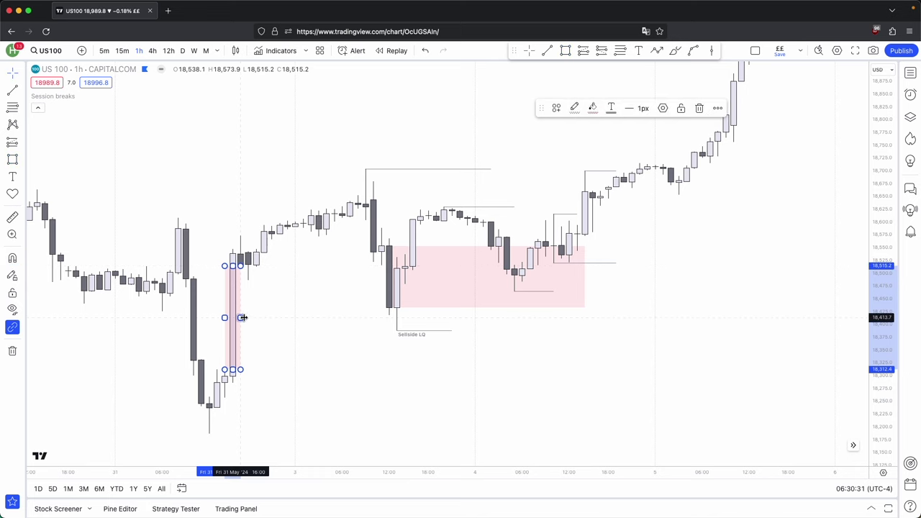
{"action": "left_click_drag", "start_coordinate": [246, 318], "coordinate": [486, 318]}
Delete all drawings from the chart at once
{"action": "left_click_drag", "start_coordinate": [652, 365], "coordinate": [501, 251]}
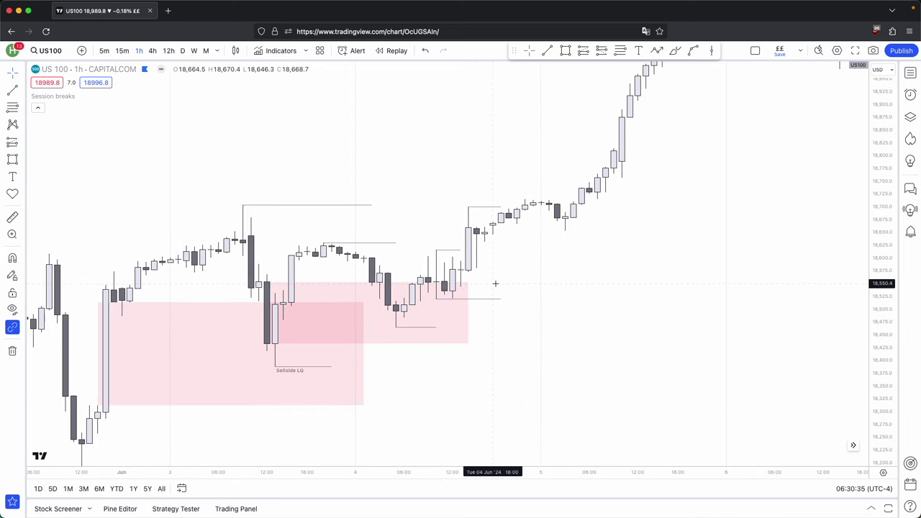
{"action": "scroll", "coordinate": [609, 296], "scroll_direction": "down", "scroll_amount": 3}
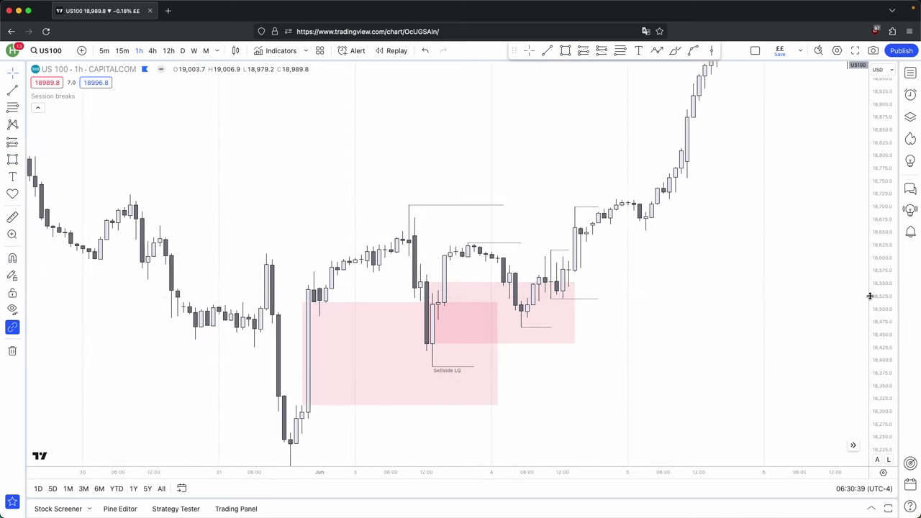
{"action": "left_click_drag", "start_coordinate": [872, 296], "coordinate": [872, 389]}
{"action": "left_click_drag", "start_coordinate": [698, 367], "coordinate": [671, 373]}
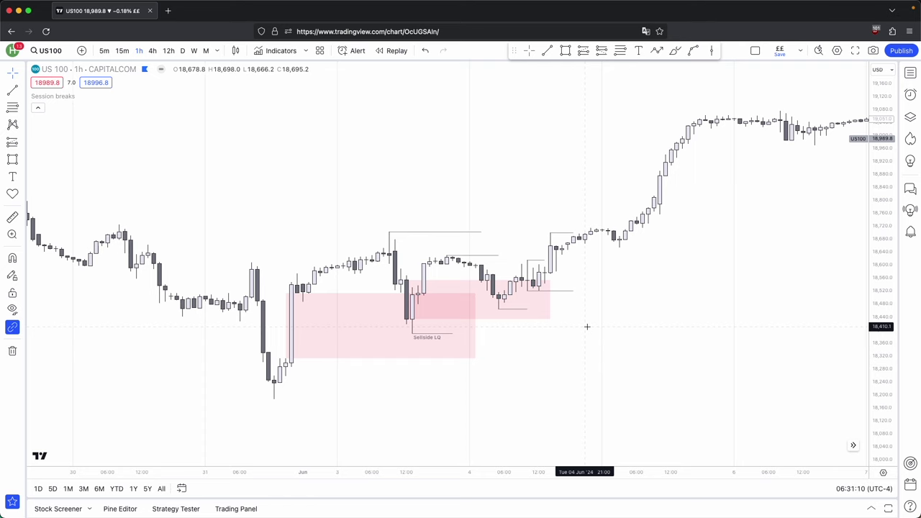
{"action": "key", "text": "super+a"}
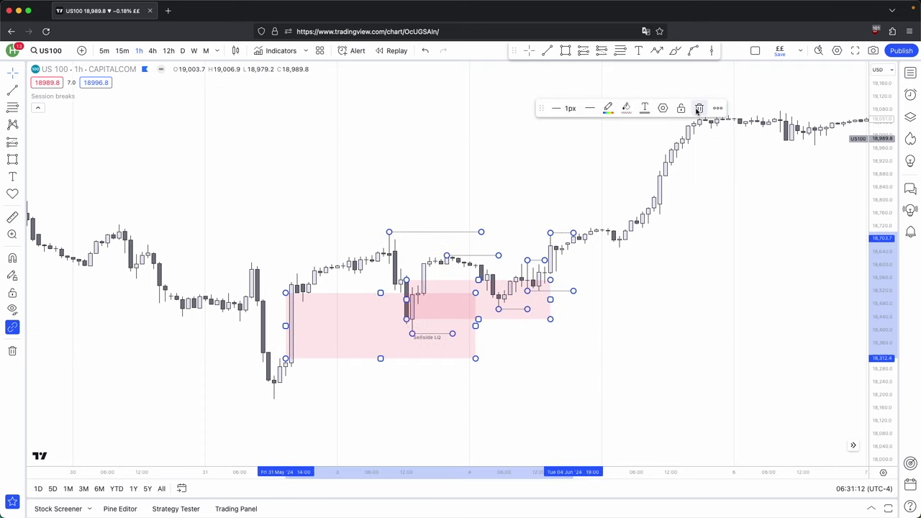
{"action": "left_click", "coordinate": [699, 108]}
Draw a path arrow pointing up at the large bullish candle that follows the 3 June swing low
{"action": "scroll", "coordinate": [612, 289], "scroll_direction": "up", "scroll_amount": 2}
{"action": "left_click_drag", "start_coordinate": [618, 301], "coordinate": [644, 280]}
{"action": "left_click_drag", "start_coordinate": [882, 324], "coordinate": [882, 187]}
{"action": "scroll", "coordinate": [388, 287], "scroll_direction": "up", "scroll_amount": 3}
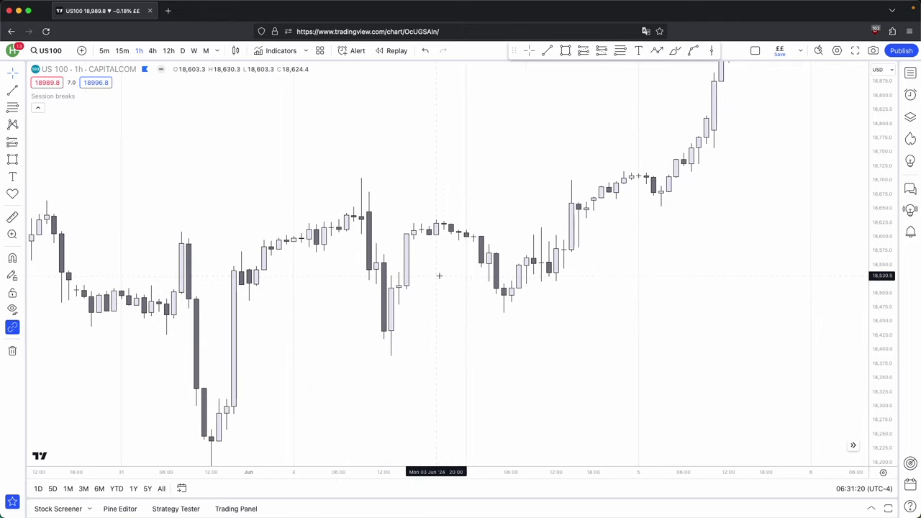
{"action": "scroll", "coordinate": [400, 285], "scroll_direction": "up", "scroll_amount": 1}
{"action": "left_click", "coordinate": [658, 51]}
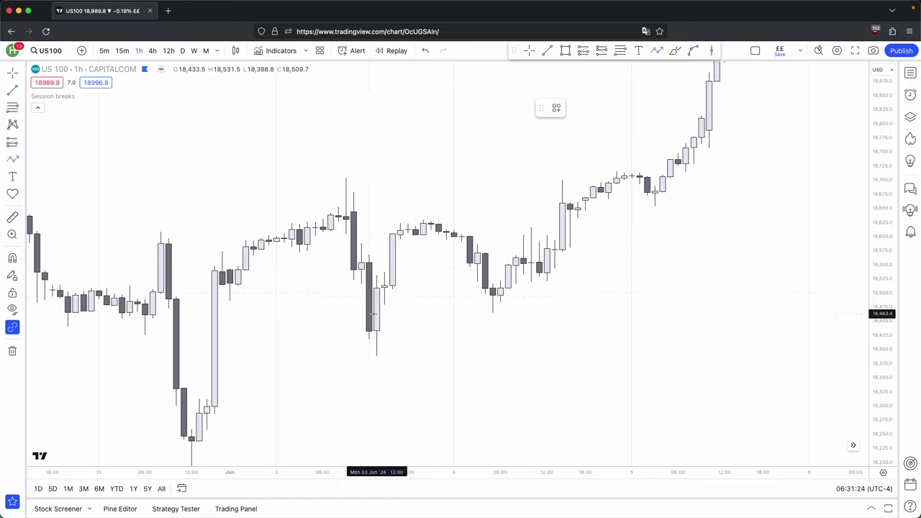
{"action": "double_click", "coordinate": [400, 274]}
{"action": "left_click", "coordinate": [412, 297]}
{"action": "left_click_drag", "start_coordinate": [462, 189], "coordinate": [455, 182]}
Draw a path arrow pointing up at the bullish candle just after the first 4 June swing low
{"action": "left_click", "coordinate": [657, 51]}
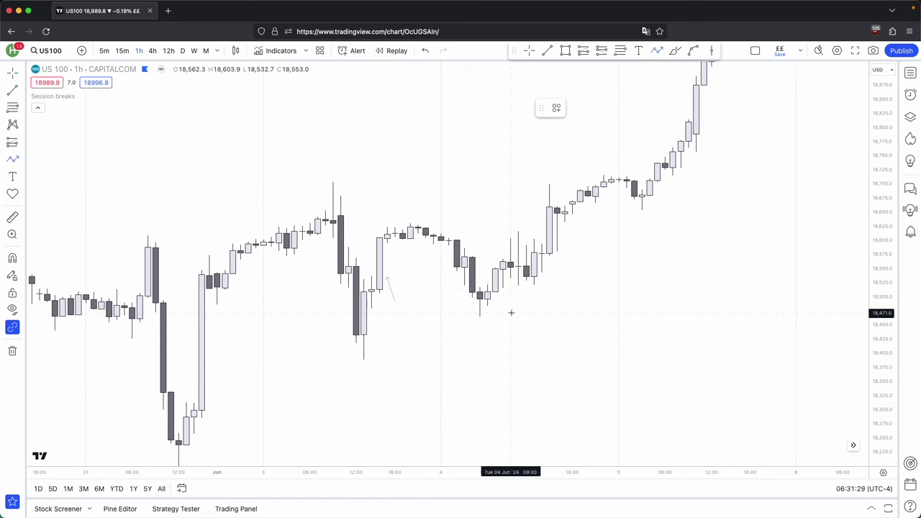
{"action": "double_click", "coordinate": [503, 295]}
{"action": "left_click", "coordinate": [510, 297]}
{"action": "left_click_drag", "start_coordinate": [503, 296], "coordinate": [488, 298]}
Draw a short upward path arrow beneath the small 4 June 13:00 candle
{"action": "left_click", "coordinate": [522, 294]}
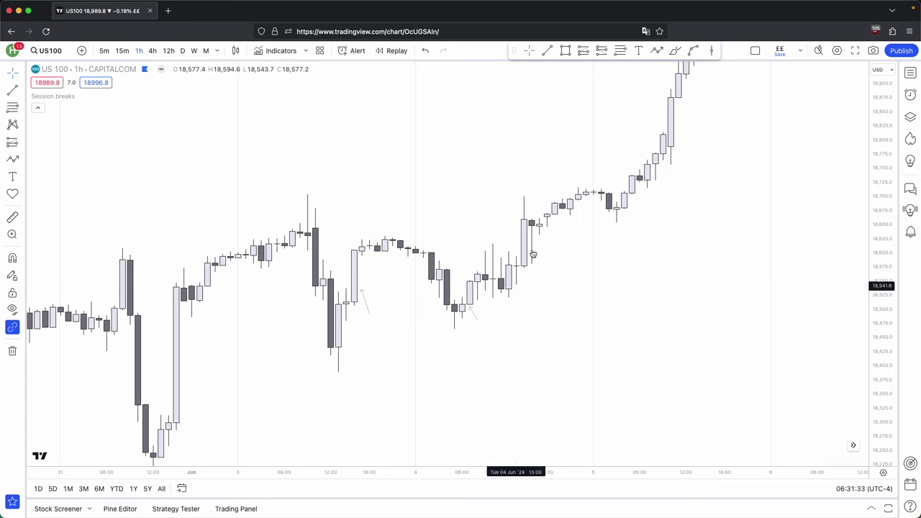
{"action": "left_click", "coordinate": [657, 51]}
{"action": "left_click", "coordinate": [516, 301]}
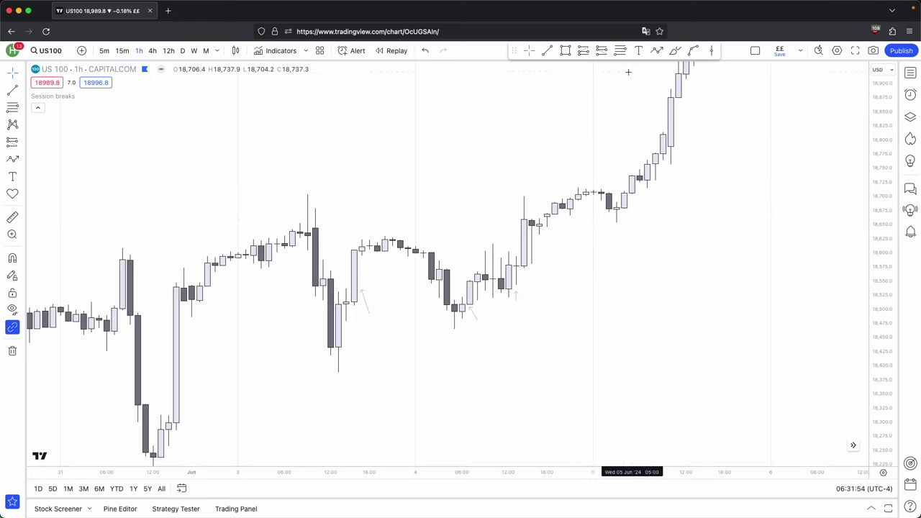
Draw a horizontal trend line from the 3 June swing high and a path arrow pointing down at the large bearish 3 June 12:00 candle
{"action": "left_click", "coordinate": [547, 50]}
{"action": "left_click", "coordinate": [307, 194]}
{"action": "left_click", "coordinate": [392, 194]}
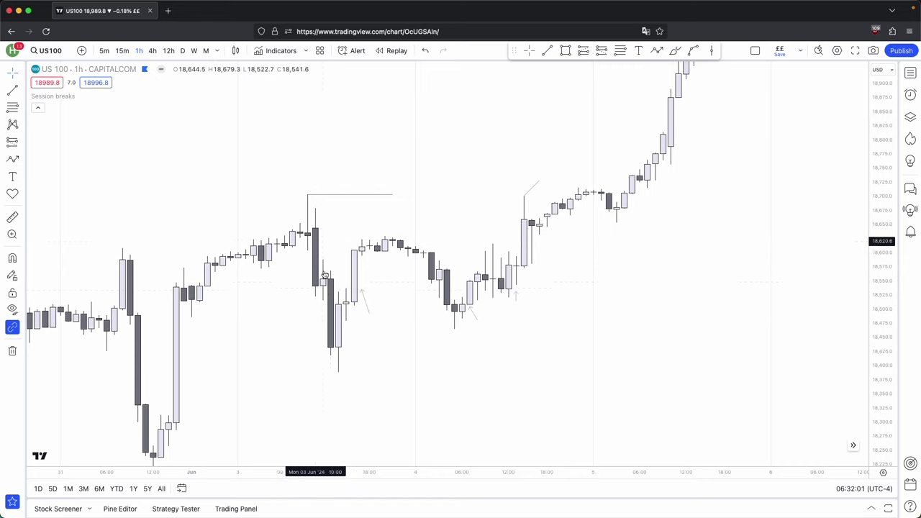
{"action": "left_click", "coordinate": [657, 50]}
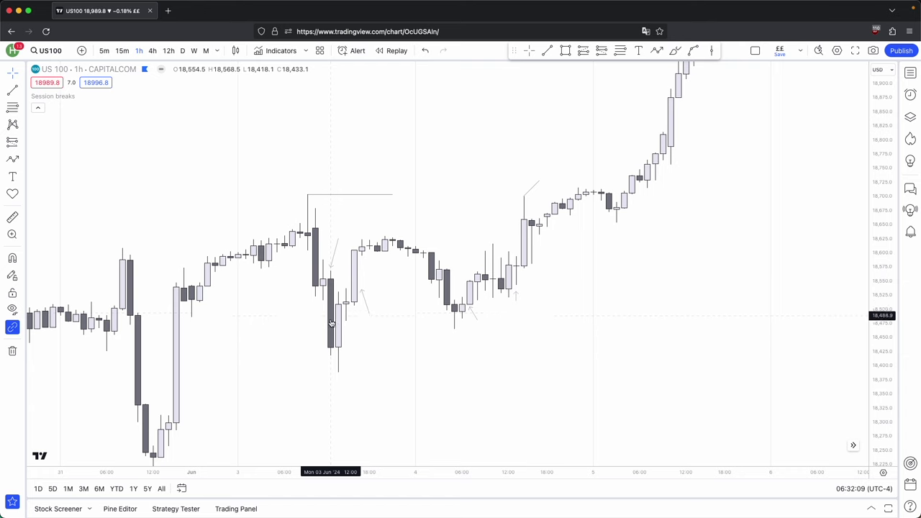
Draw a rectangle zone from about 18,332 to 18,470, spanning 31 May 11:00 to the evening of 3 June around the 3 June low
{"action": "left_click", "coordinate": [566, 52]}
{"action": "left_click", "coordinate": [176, 423]}
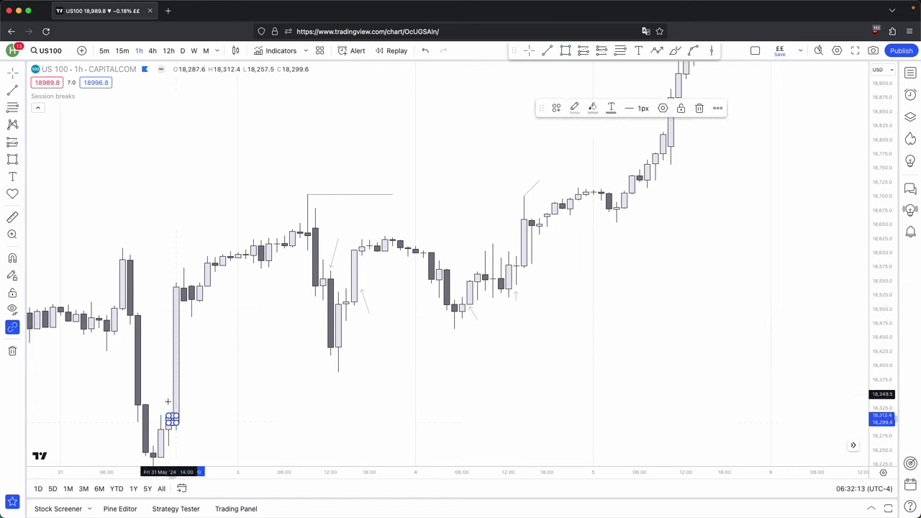
{"action": "left_click", "coordinate": [129, 324]}
{"action": "left_click_drag", "start_coordinate": [176, 374], "coordinate": [376, 364]}
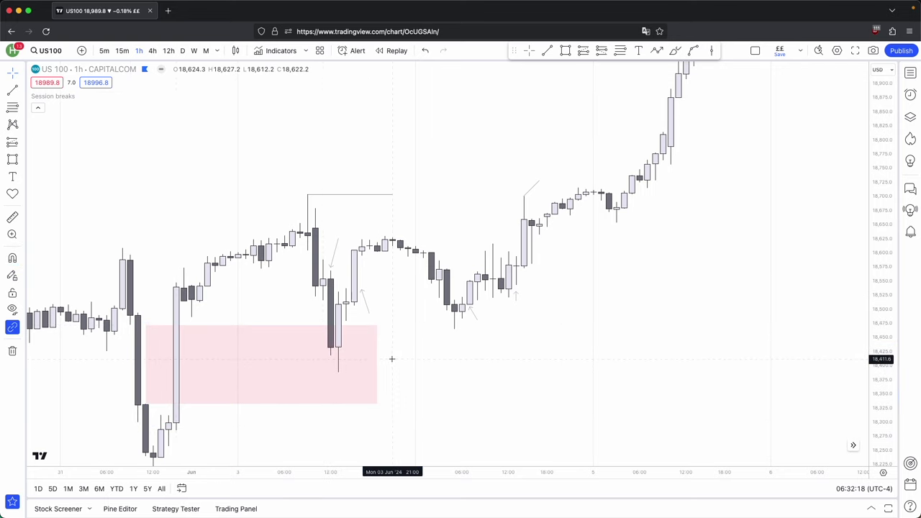
Draw a short horizontal trend line extending forward from the wick high of the large bullish 4 June afternoon candle
{"action": "left_click_drag", "start_coordinate": [481, 224], "coordinate": [475, 229]}
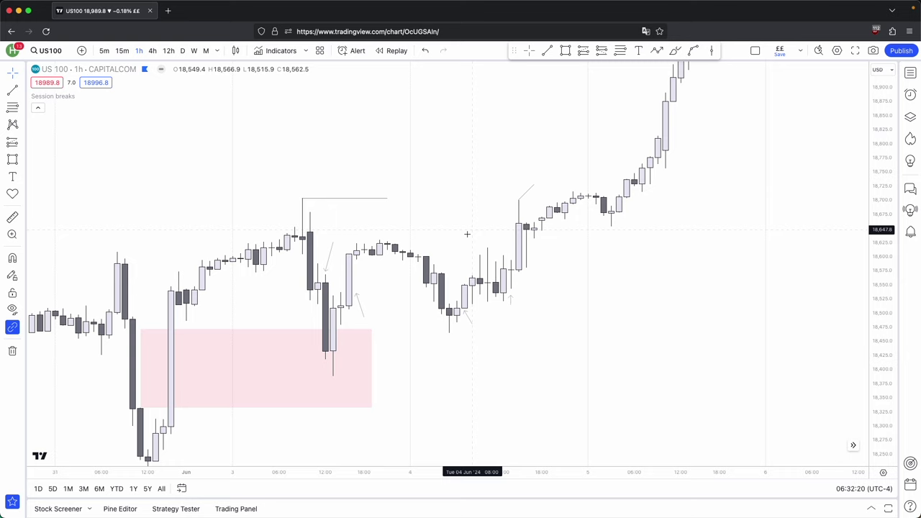
{"action": "left_click", "coordinate": [547, 51]}
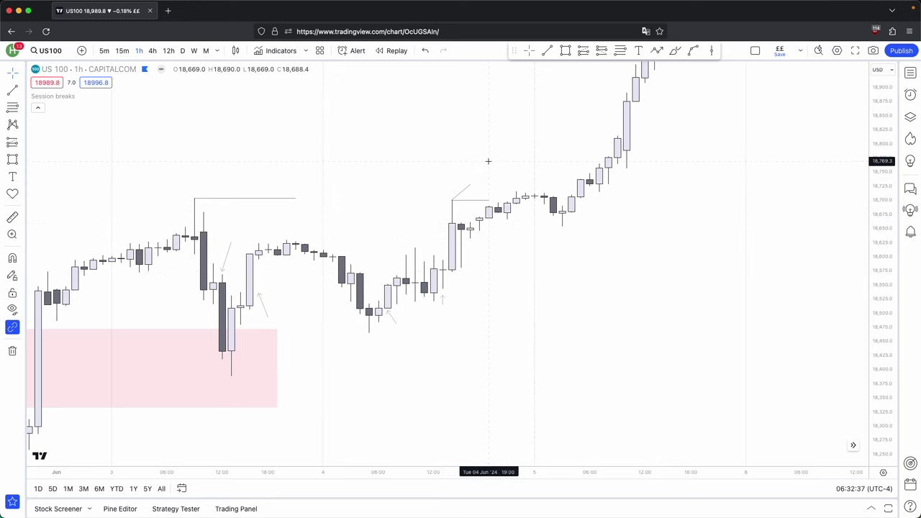
{"action": "left_click_drag", "start_coordinate": [496, 302], "coordinate": [543, 280]}
{"action": "scroll", "coordinate": [541, 281], "scroll_direction": "up", "scroll_amount": 1}
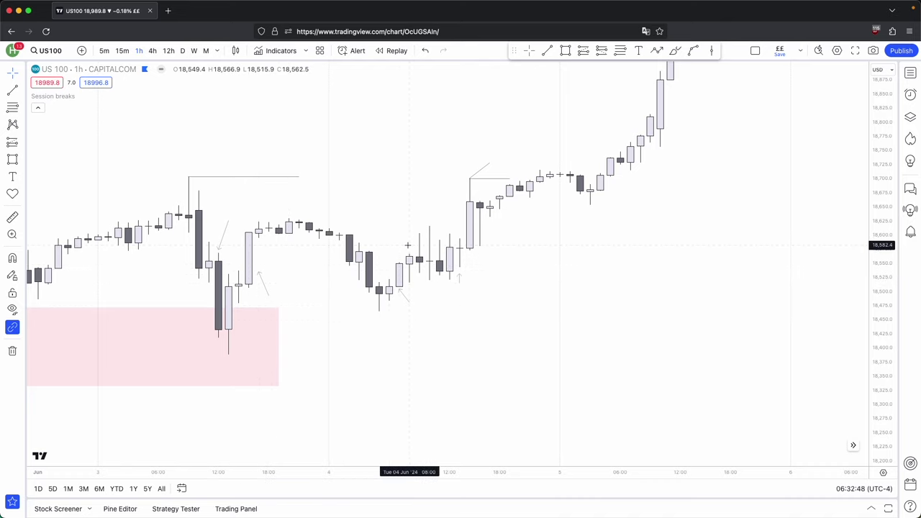
Draw a short horizontal trend line extending forward from the early 5 June swing low
{"action": "left_click_drag", "start_coordinate": [605, 205], "coordinate": [571, 270]}
{"action": "left_click", "coordinate": [549, 52]}
{"action": "left_click", "coordinate": [556, 273], "text": "super"}
{"action": "left_click", "coordinate": [607, 271], "text": "shift"}
{"action": "left_click_drag", "start_coordinate": [631, 257], "coordinate": [592, 264]}
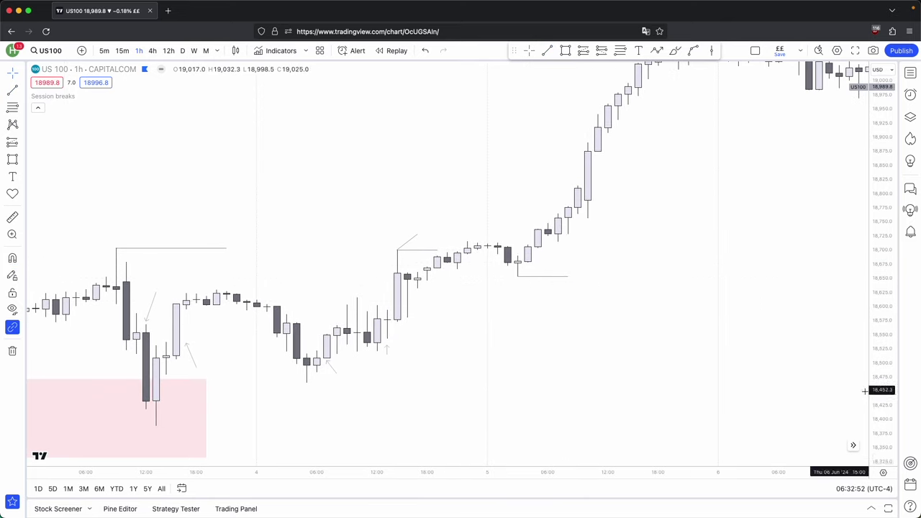
Draw a short horizontal trend line across the minor highs just before the early 5 June pullback
{"action": "left_click_drag", "start_coordinate": [881, 390], "coordinate": [879, 289]}
{"action": "left_click_drag", "start_coordinate": [535, 243], "coordinate": [506, 248]}
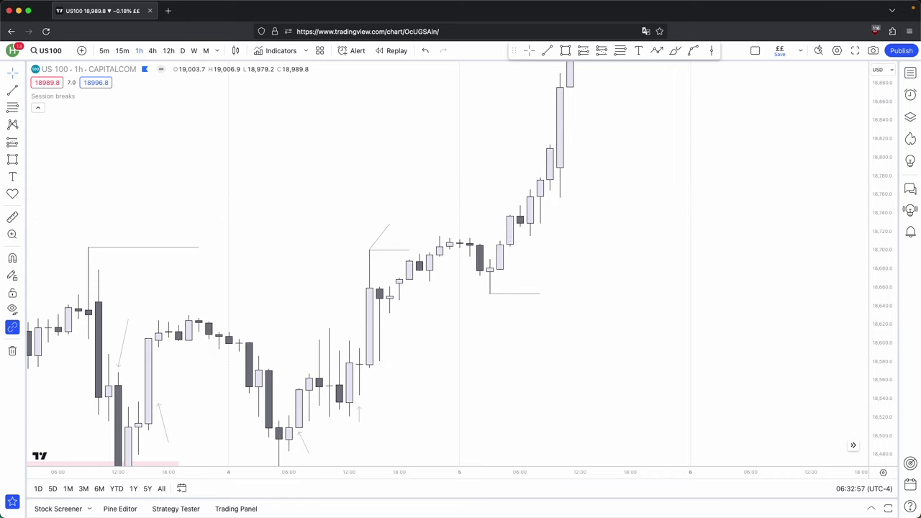
{"action": "scroll", "coordinate": [510, 307], "scroll_direction": "left", "scroll_amount": 6}
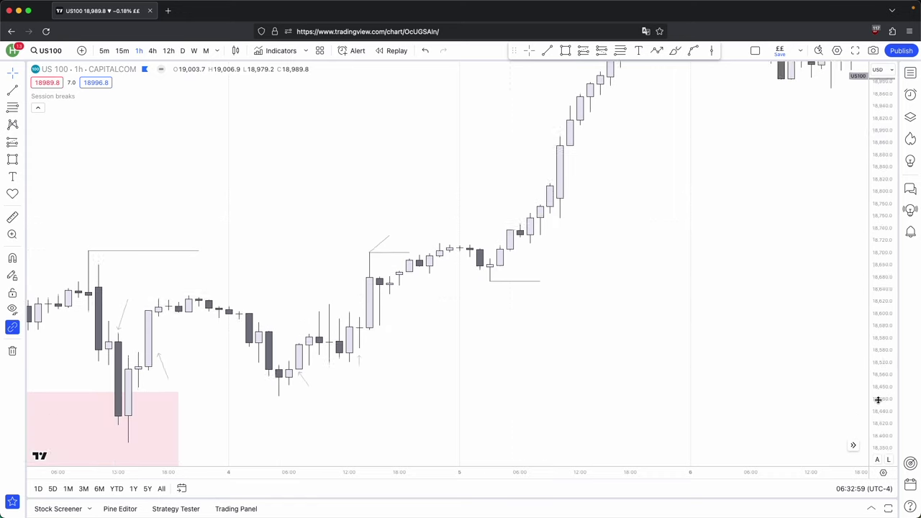
{"action": "scroll", "coordinate": [648, 286], "scroll_direction": "right", "scroll_amount": 6}
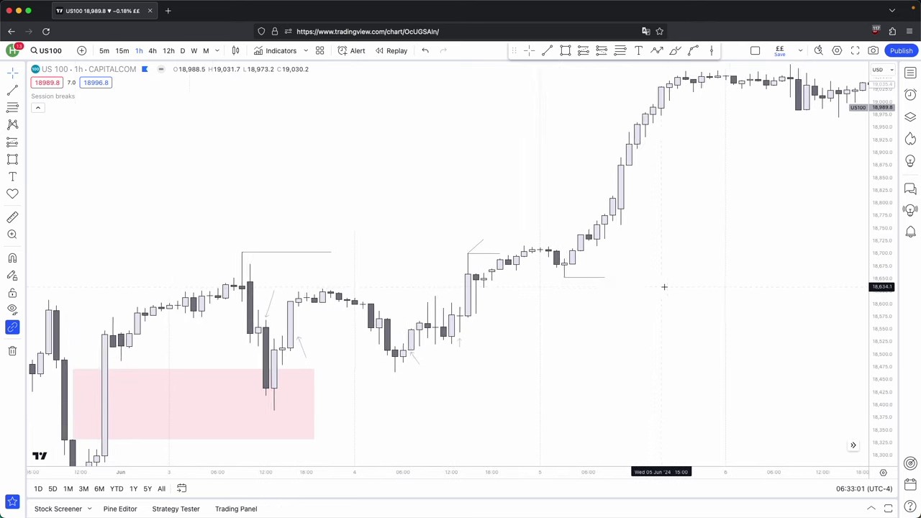
{"action": "left_click_drag", "start_coordinate": [886, 320], "coordinate": [885, 275]}
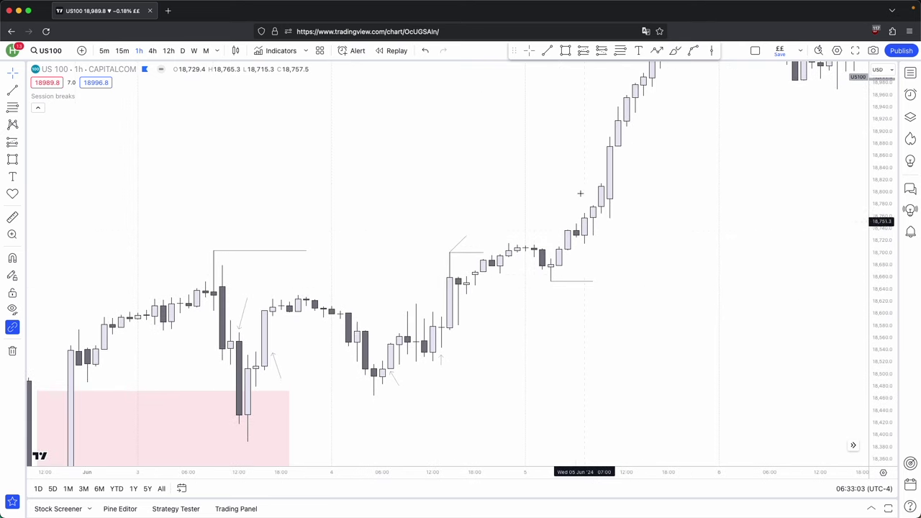
{"action": "left_click", "coordinate": [547, 51]}
{"action": "left_click", "coordinate": [508, 244]}
{"action": "left_click", "coordinate": [543, 236], "text": "shift"}
{"action": "left_click", "coordinate": [544, 231]}
Select all the drawings between 31 May and 5 June together and delete them
{"action": "scroll", "coordinate": [509, 238], "scroll_direction": "down", "scroll_amount": 3}
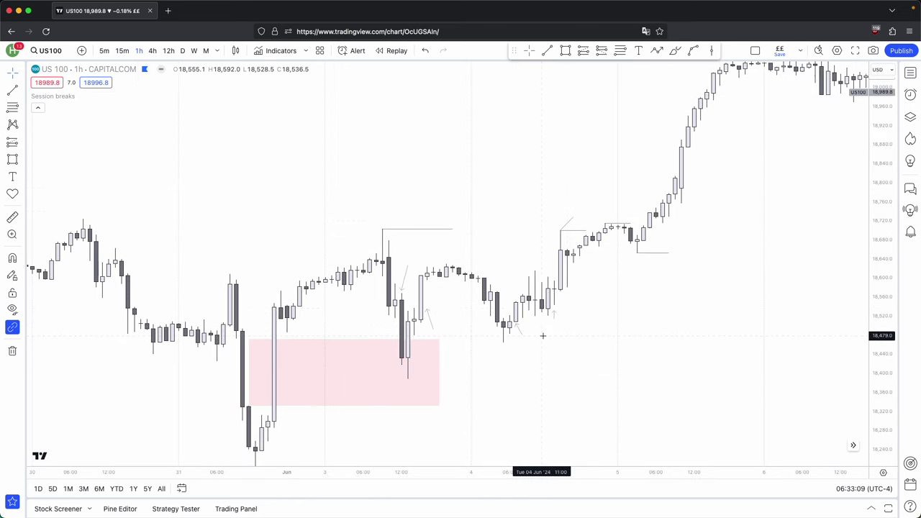
{"action": "left_click_drag", "start_coordinate": [725, 254], "coordinate": [648, 188]}
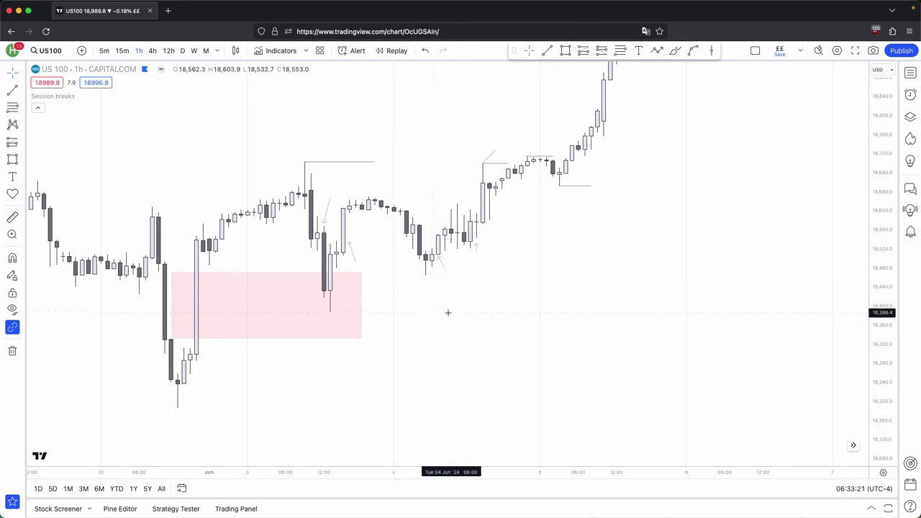
{"action": "left_click_drag", "start_coordinate": [498, 342], "coordinate": [526, 395]}
{"action": "scroll", "coordinate": [526, 395], "scroll_direction": "down", "scroll_amount": 2}
{"action": "left_click_drag", "start_coordinate": [880, 333], "coordinate": [880, 388]}
{"action": "scroll", "coordinate": [698, 384], "scroll_direction": "down", "scroll_amount": 3}
{"action": "left_click_drag", "start_coordinate": [723, 391], "coordinate": [424, 200]}
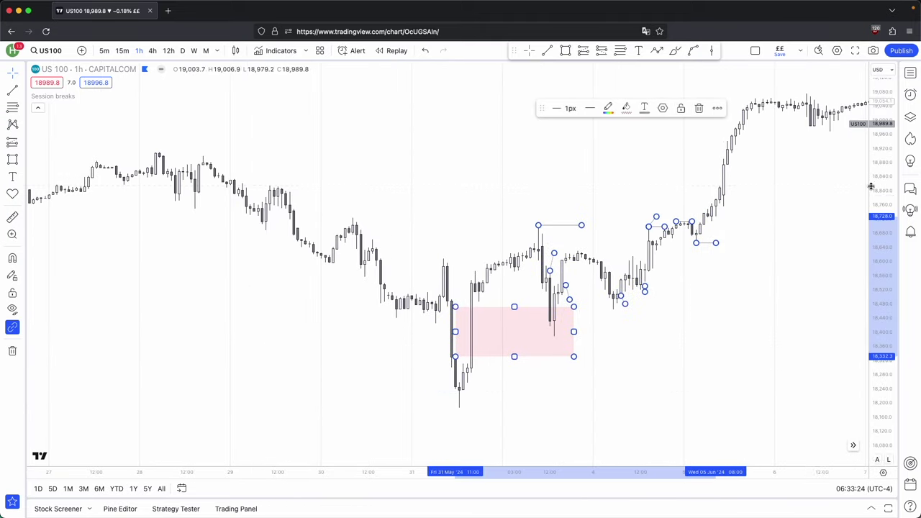
{"action": "left_click", "coordinate": [698, 108]}
Examine the candles around the 3 June swing high and low and the rise that follows on the cleared 1-hour chart
{"action": "scroll", "coordinate": [576, 180], "scroll_direction": "up", "scroll_amount": 3}
{"action": "scroll", "coordinate": [570, 163], "scroll_direction": "up", "scroll_amount": 1}
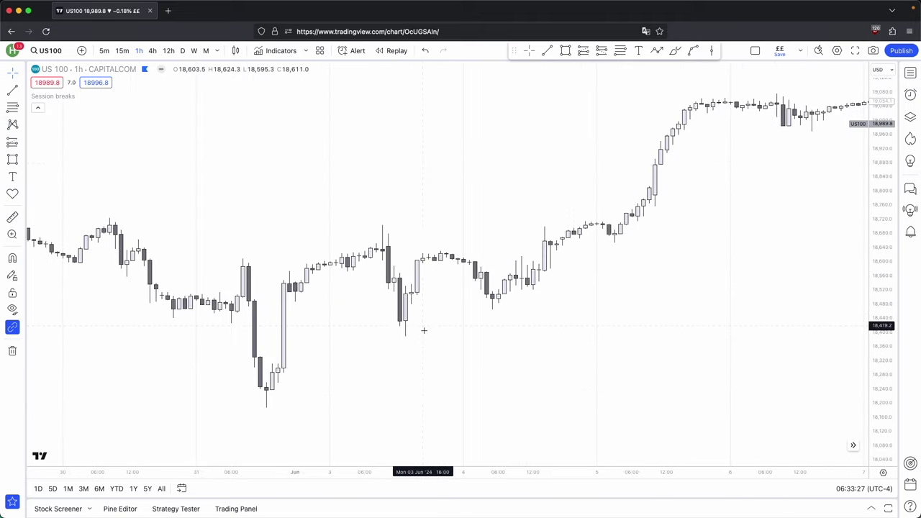
{"action": "left_click_drag", "start_coordinate": [397, 368], "coordinate": [407, 318]}
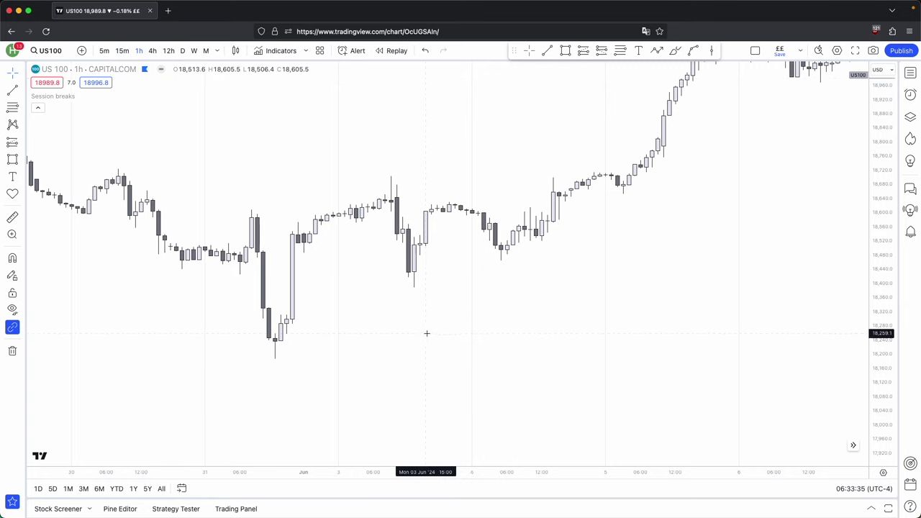
{"action": "scroll", "coordinate": [432, 328], "scroll_direction": "up", "scroll_amount": 2}
{"action": "left_click_drag", "start_coordinate": [426, 290], "coordinate": [438, 292]}
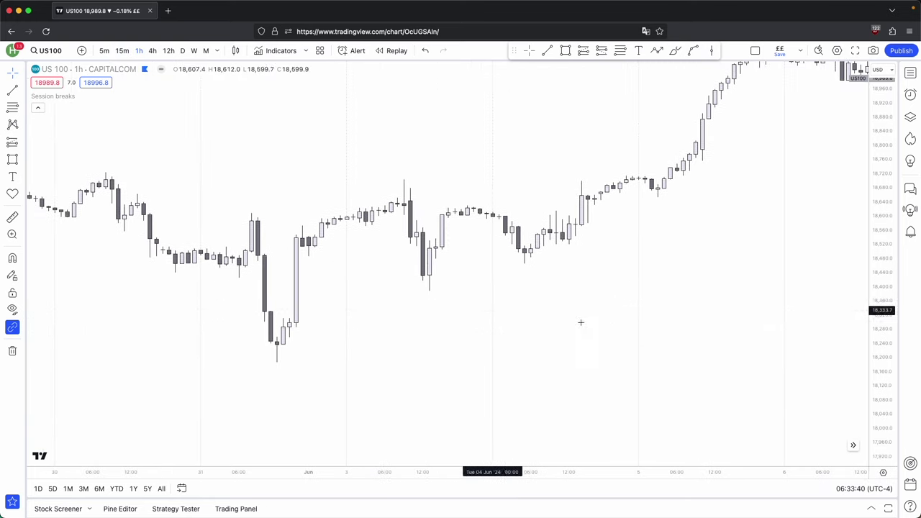
{"action": "left_click_drag", "start_coordinate": [881, 393], "coordinate": [881, 356]}
{"action": "scroll", "coordinate": [437, 283], "scroll_direction": "up", "scroll_amount": 1}
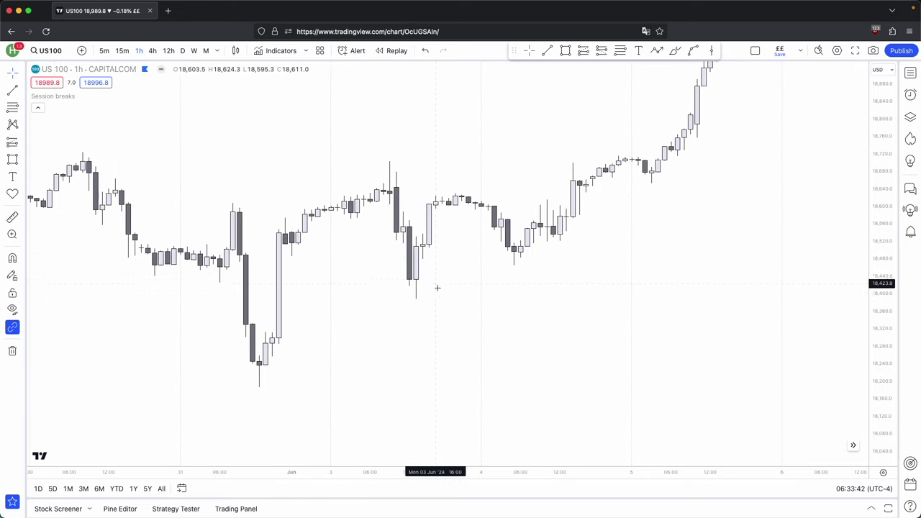
{"action": "left_click_drag", "start_coordinate": [421, 277], "coordinate": [436, 280]}
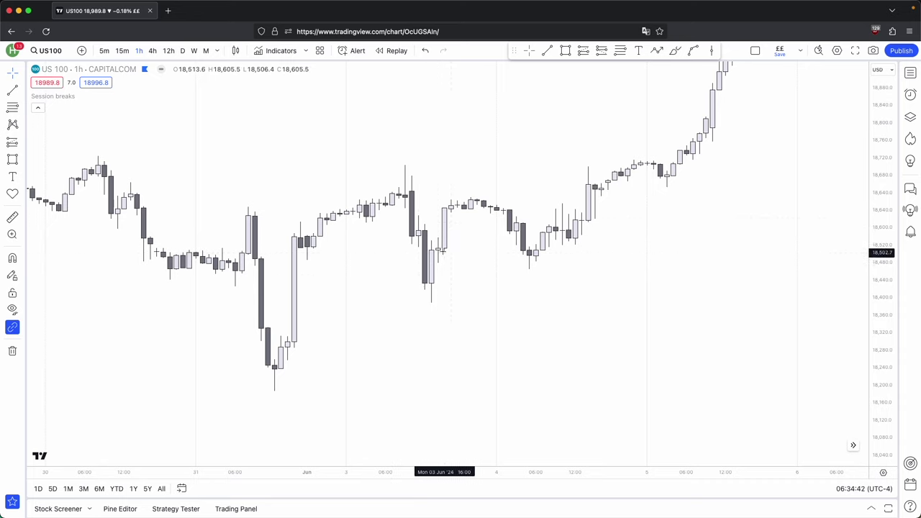
{"action": "left_click_drag", "start_coordinate": [455, 170], "coordinate": [456, 186]}
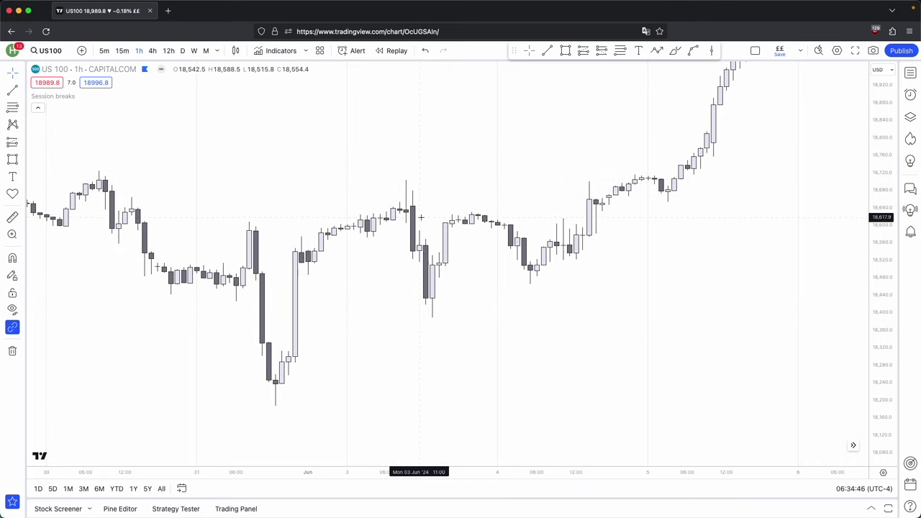
{"action": "left_click_drag", "start_coordinate": [433, 197], "coordinate": [450, 213]}
{"action": "scroll", "coordinate": [460, 214], "scroll_direction": "up", "scroll_amount": 1}
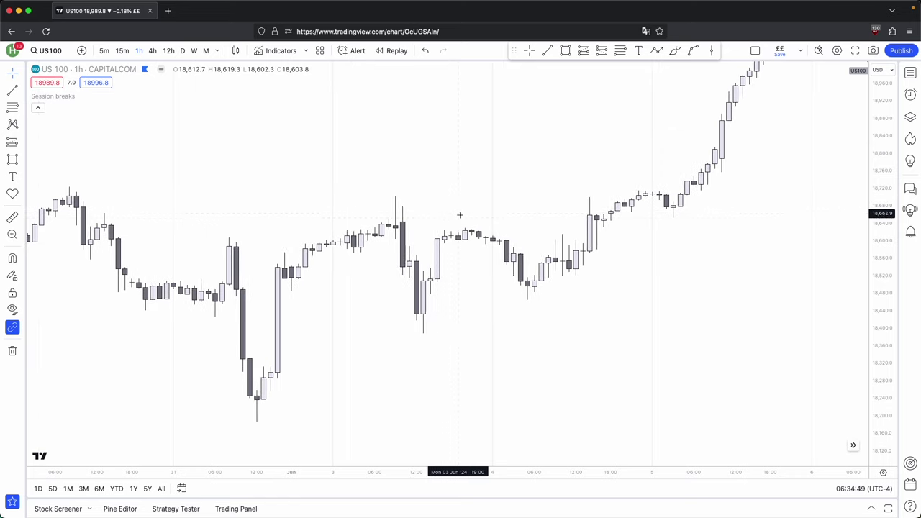
{"action": "left_click_drag", "start_coordinate": [890, 373], "coordinate": [889, 331]}
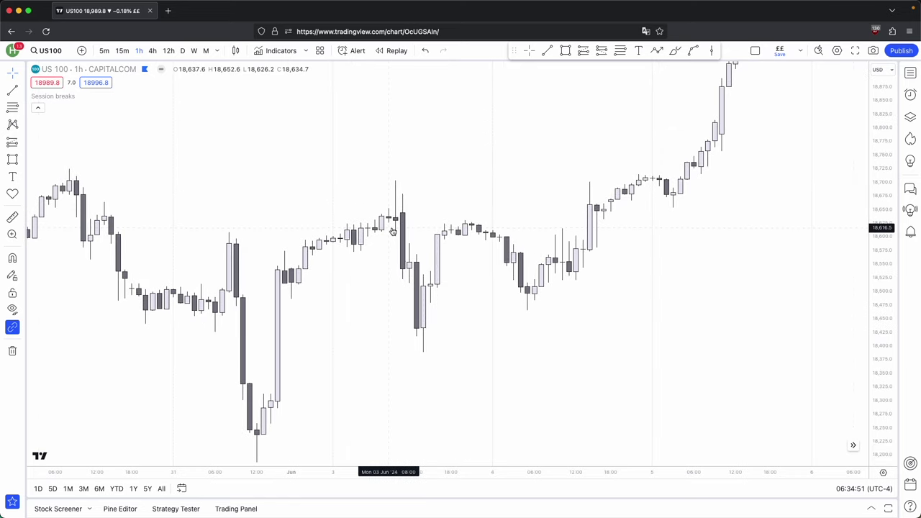
Start a bar replay from the 3 June 09:00 candle and switch the chart to the 5-minute timeframe
{"action": "left_click", "coordinate": [396, 51]}
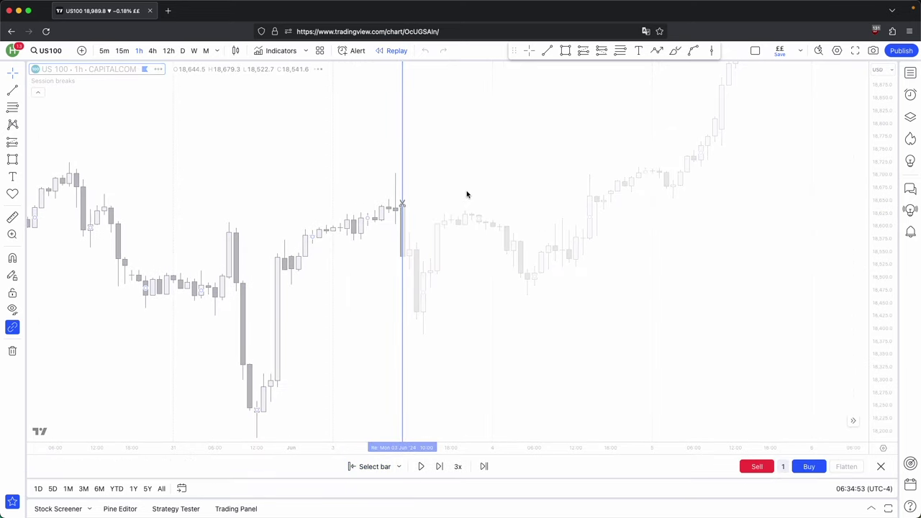
{"action": "left_click", "coordinate": [392, 208]}
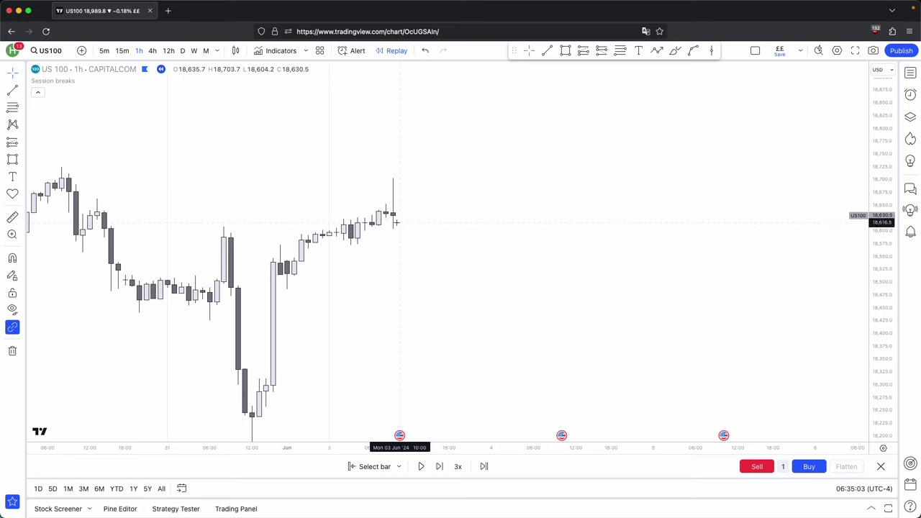
{"action": "left_click", "coordinate": [105, 50]}
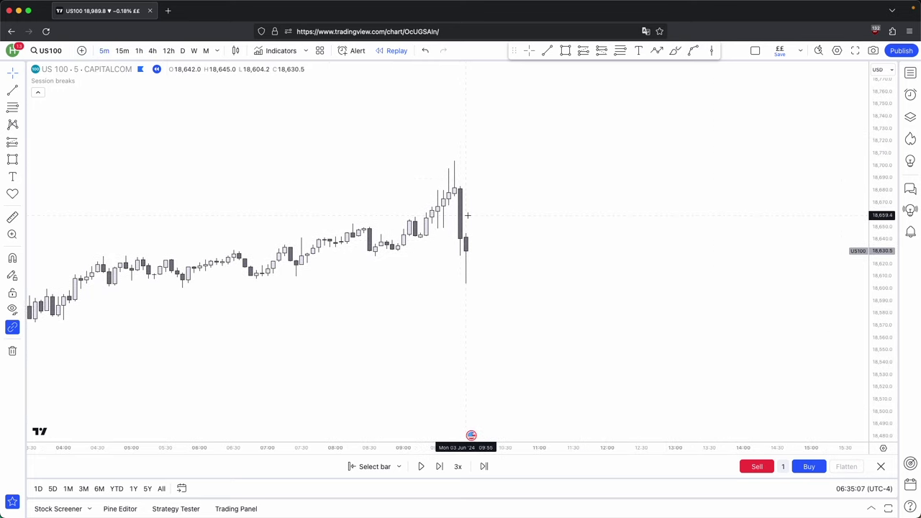
Advance the replay by one candle on the 1-hour timeframe, then return to the 5-minute timeframe
{"action": "left_click", "coordinate": [137, 51]}
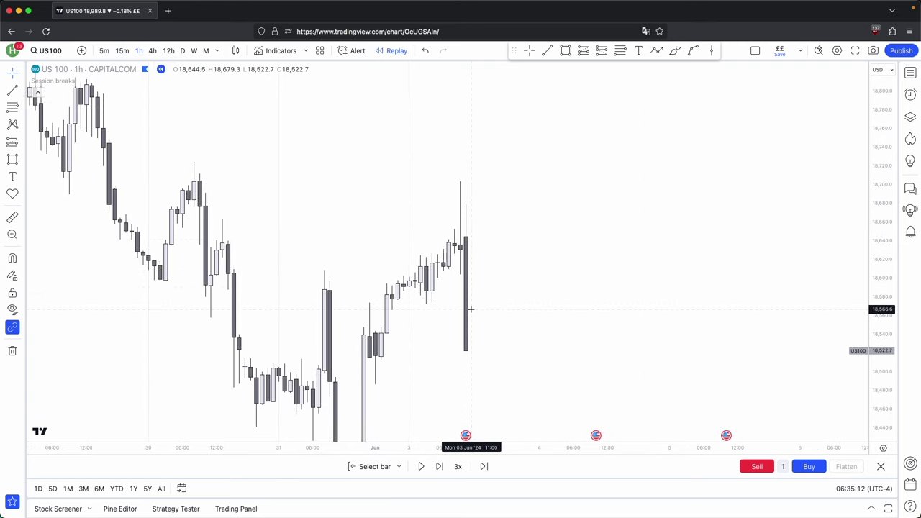
{"action": "left_click", "coordinate": [104, 50]}
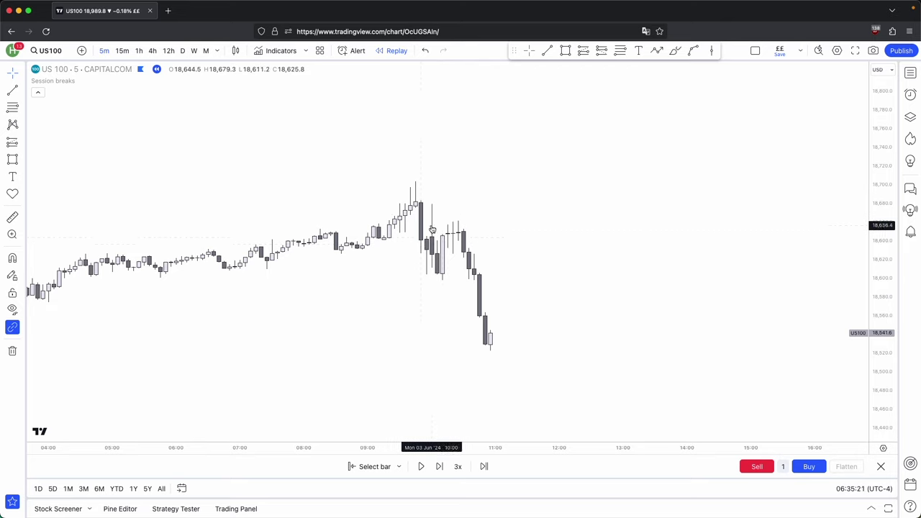
Draw a horizontal trend line just above the wick of the 3 June 10:00 candle, extending past 11:00
{"action": "left_click", "coordinate": [553, 52]}
{"action": "left_click", "coordinate": [432, 198]}
{"action": "left_click", "coordinate": [506, 199]}
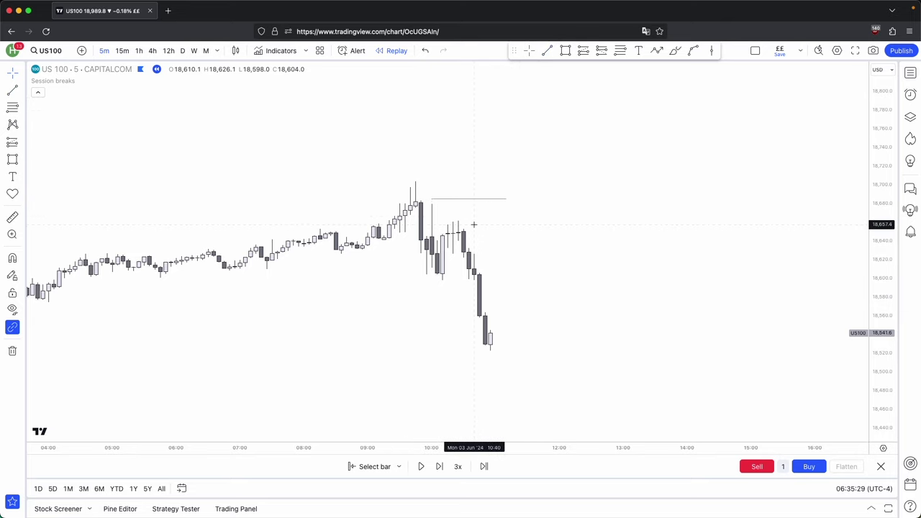
Draw a small rectangle over the 10:00 candle's upper wick and a horizontal trend line at the low before the final sell-off
{"action": "left_click", "coordinate": [565, 50]}
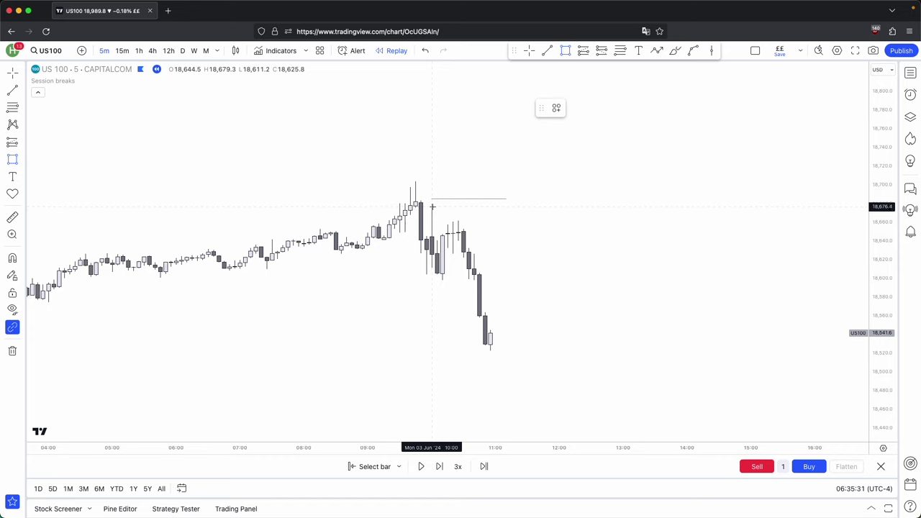
{"action": "left_click_drag", "start_coordinate": [418, 208], "coordinate": [447, 236]}
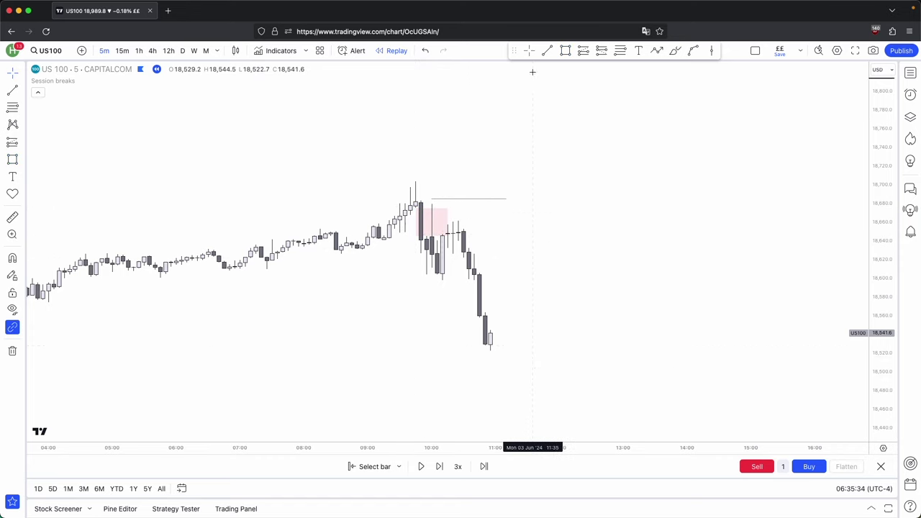
{"action": "left_click", "coordinate": [547, 52]}
{"action": "left_click", "coordinate": [479, 280]}
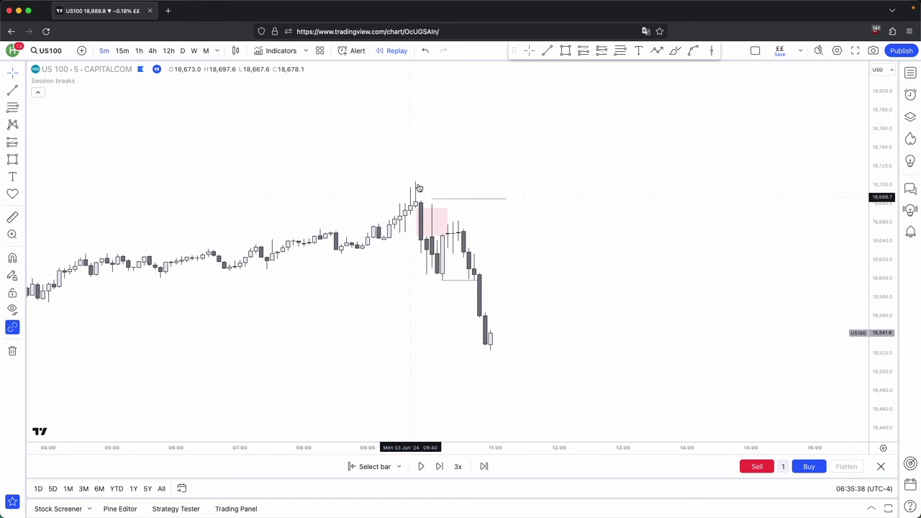
Draw a W-shaped zigzag path in the empty area after the last candle, with its deepest low in the middle and an upward final leg
{"action": "left_click_drag", "start_coordinate": [501, 247], "coordinate": [497, 240]}
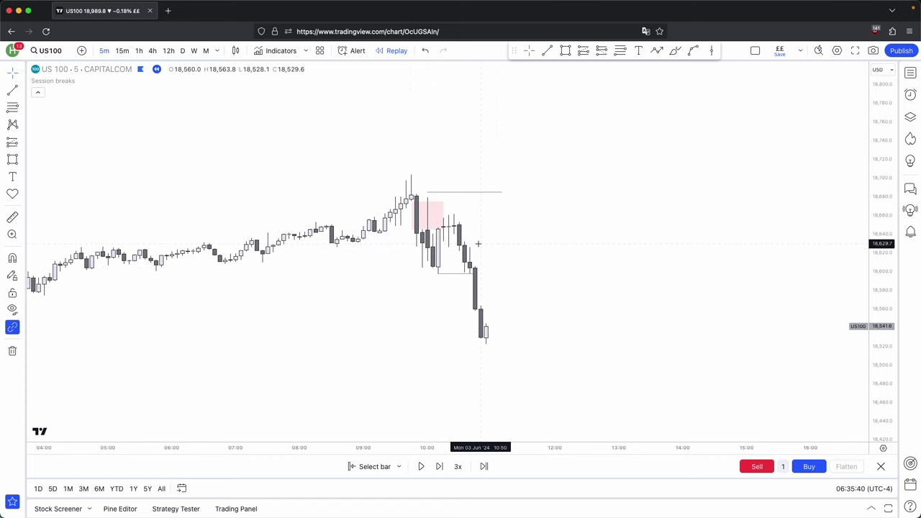
{"action": "left_click_drag", "start_coordinate": [476, 248], "coordinate": [510, 262]}
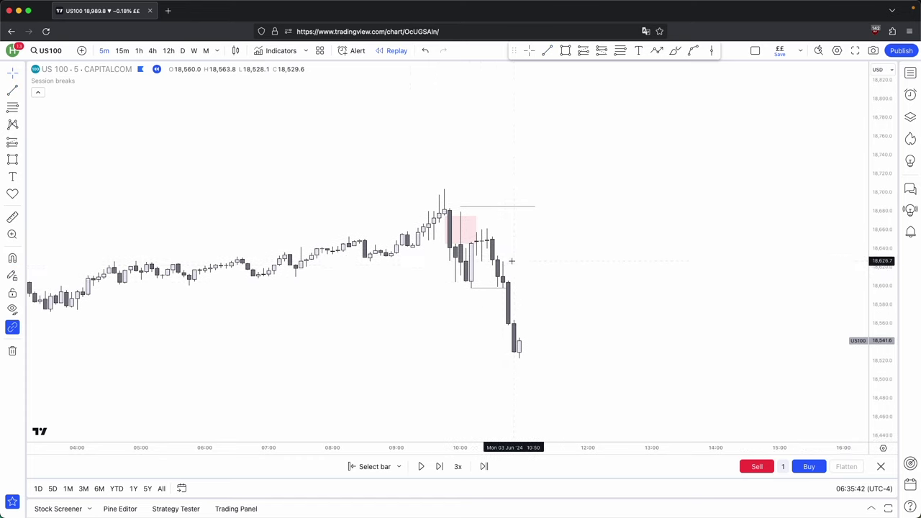
{"action": "scroll", "coordinate": [510, 262], "scroll_direction": "up", "scroll_amount": 1}
{"action": "left_click", "coordinate": [656, 50]}
{"action": "left_click", "coordinate": [585, 251]}
{"action": "left_click", "coordinate": [596, 308]}
{"action": "left_click", "coordinate": [612, 288]}
{"action": "left_click", "coordinate": [635, 347]}
{"action": "left_click", "coordinate": [656, 285]}
{"action": "left_click", "coordinate": [673, 307]}
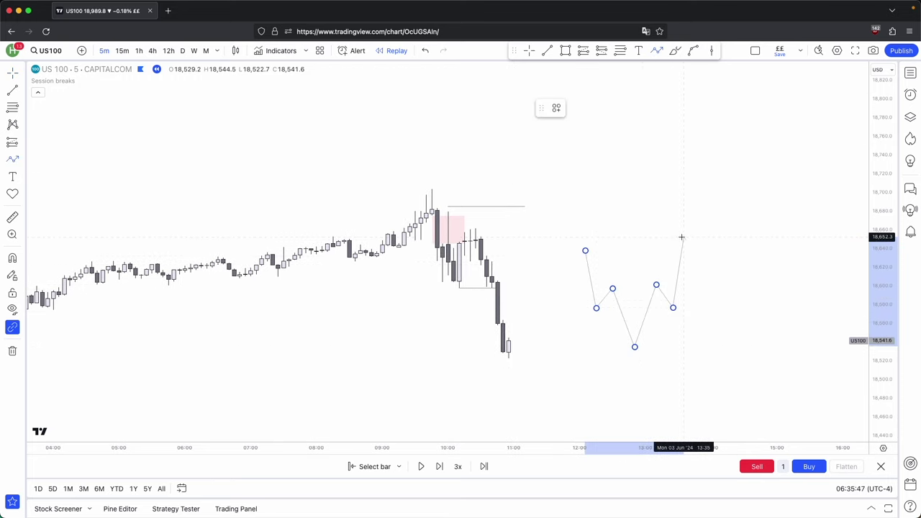
{"action": "left_click", "coordinate": [684, 236]}
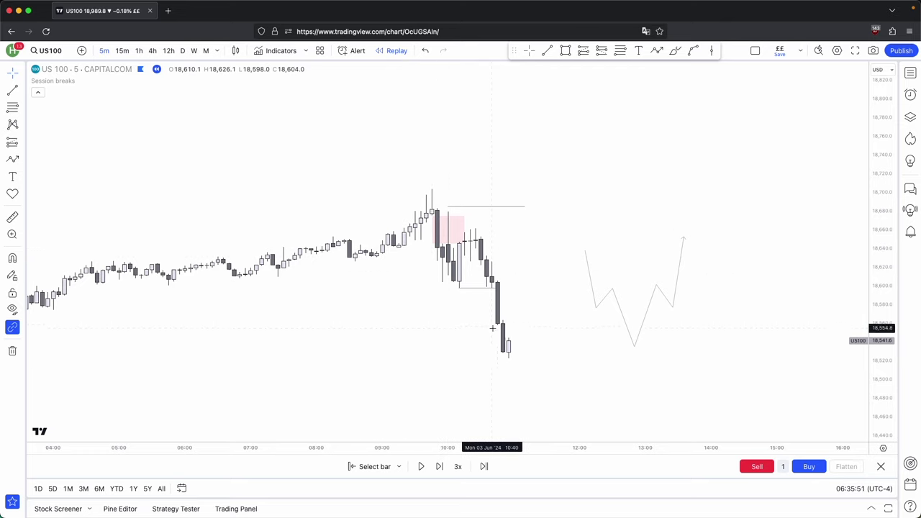
Raise the zigzag path's second inner peak to about 18,618, above the first one, and select the path
{"action": "left_click", "coordinate": [463, 238]}
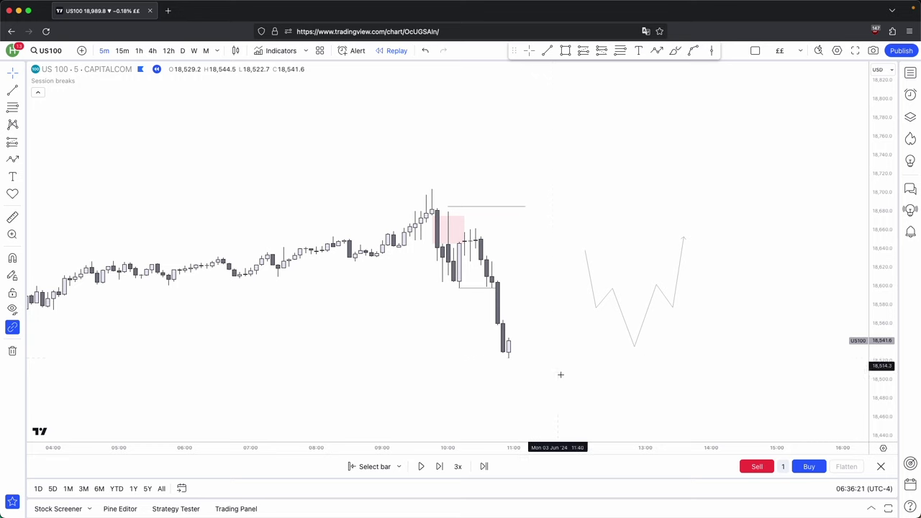
{"action": "left_click_drag", "start_coordinate": [557, 308], "coordinate": [413, 184]}
{"action": "left_click_drag", "start_coordinate": [638, 210], "coordinate": [621, 222]}
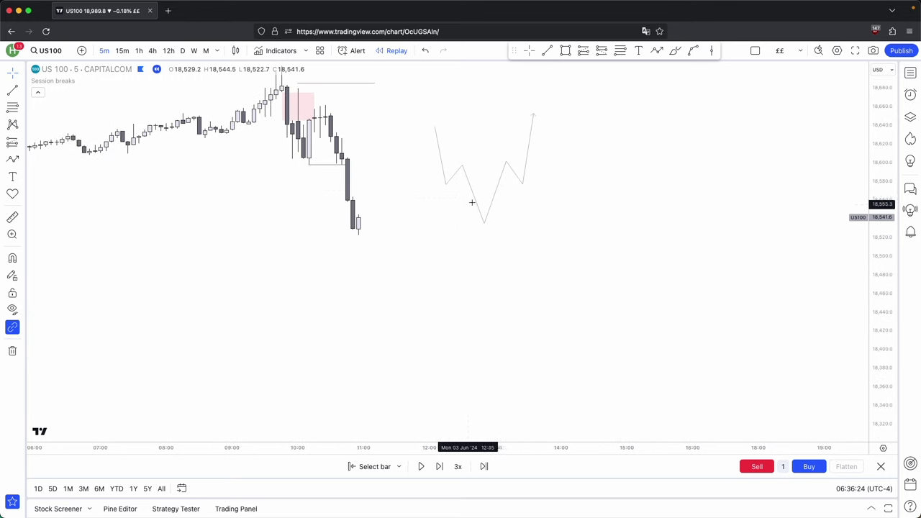
{"action": "left_click_drag", "start_coordinate": [521, 213], "coordinate": [518, 240]}
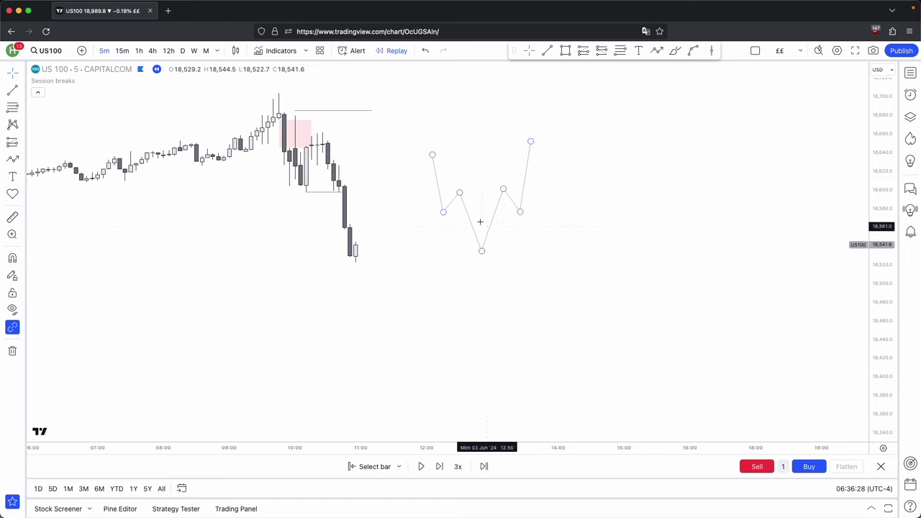
{"action": "left_click_drag", "start_coordinate": [536, 164], "coordinate": [523, 193]}
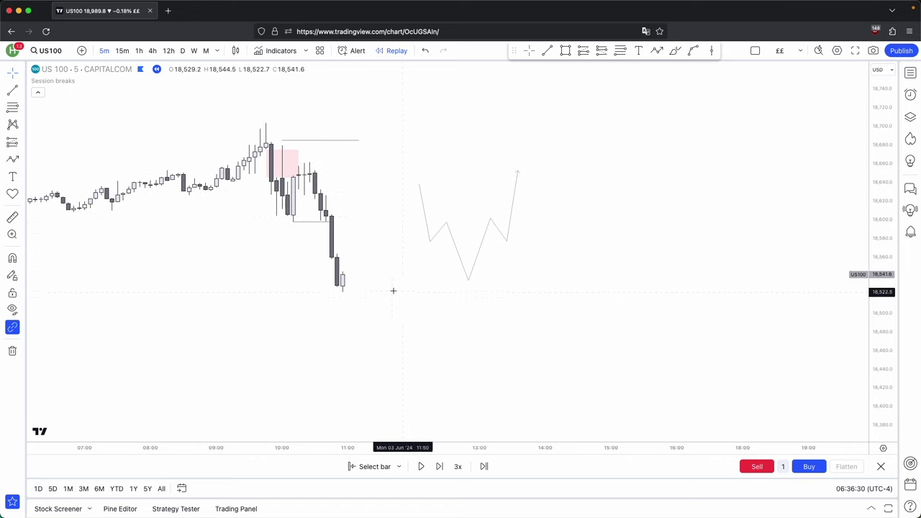
{"action": "left_click_drag", "start_coordinate": [489, 218], "coordinate": [489, 203]}
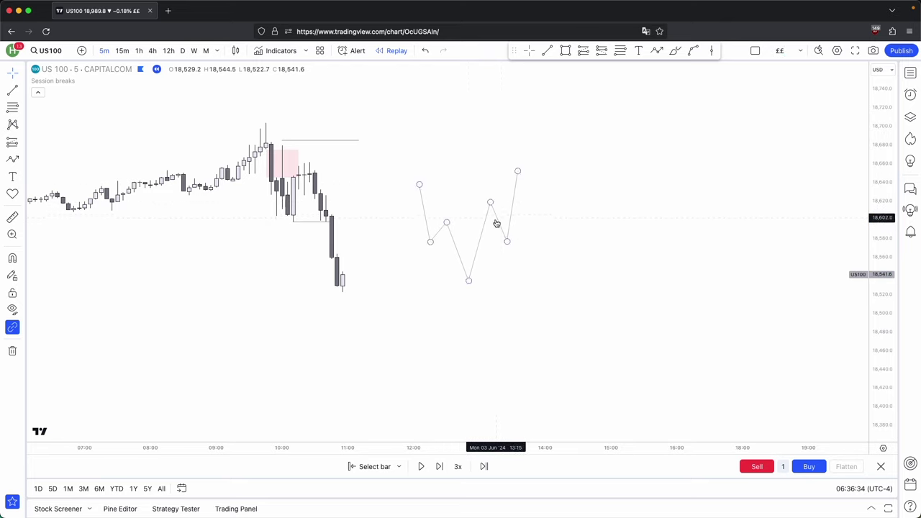
{"action": "left_click_drag", "start_coordinate": [655, 316], "coordinate": [351, 140]}
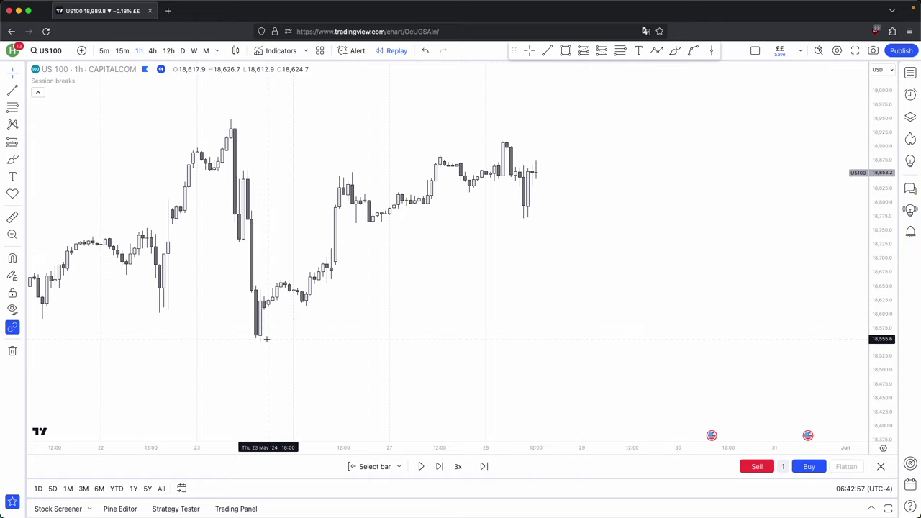
Draw a short horizontal trend line at 18,838.9 under the 28 May swing low, up to the sell-off, and apply a saved line template
{"action": "left_click_drag", "start_coordinate": [528, 278], "coordinate": [507, 285]}
{"action": "scroll", "coordinate": [497, 259], "scroll_direction": "down", "scroll_amount": 1}
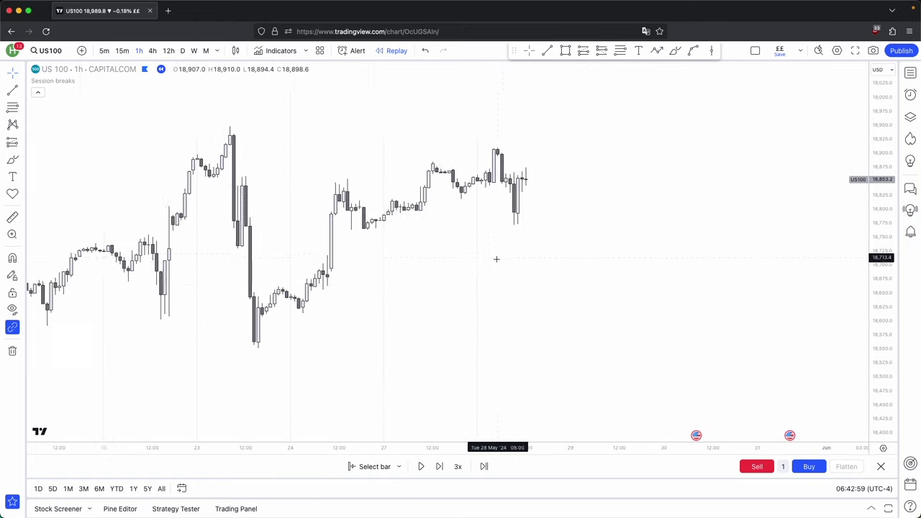
{"action": "scroll", "coordinate": [500, 273], "scroll_direction": "up", "scroll_amount": 1}
{"action": "scroll", "coordinate": [512, 280], "scroll_direction": "down", "scroll_amount": 2}
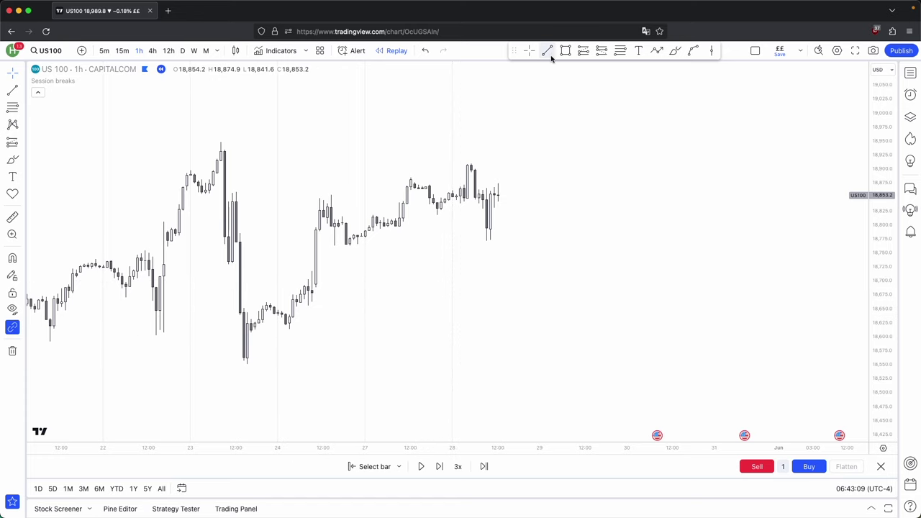
{"action": "left_click", "coordinate": [549, 54]}
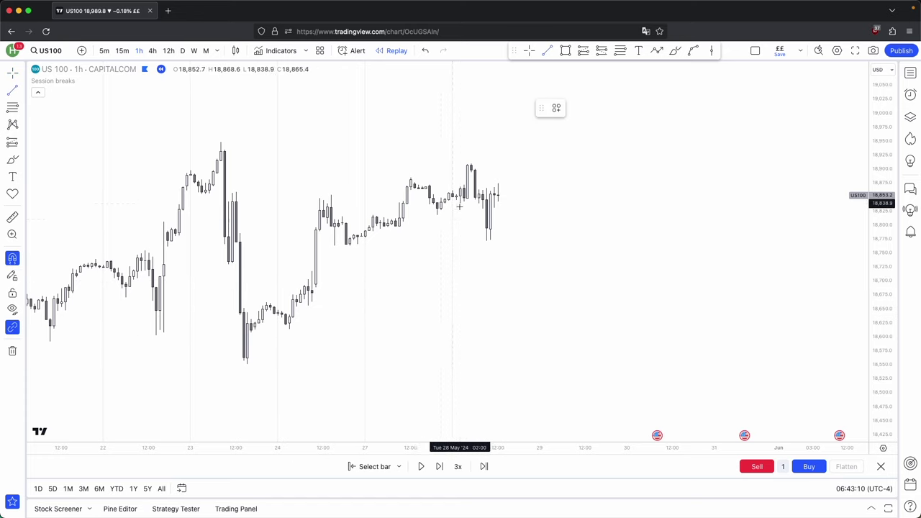
{"action": "left_click", "coordinate": [483, 205]}
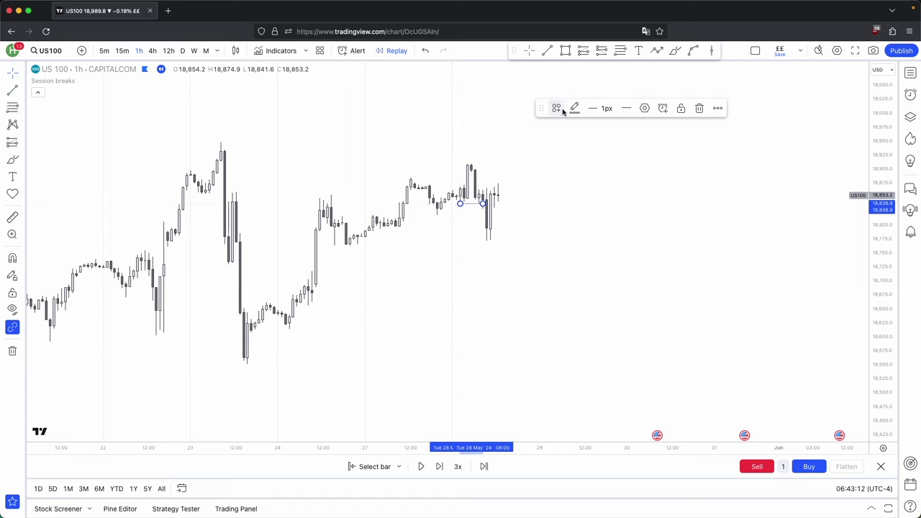
{"action": "left_click", "coordinate": [567, 110]}
{"action": "left_click", "coordinate": [578, 139]}
{"action": "left_click", "coordinate": [495, 212]}
{"action": "scroll", "coordinate": [495, 212], "scroll_direction": "up", "scroll_amount": 1}
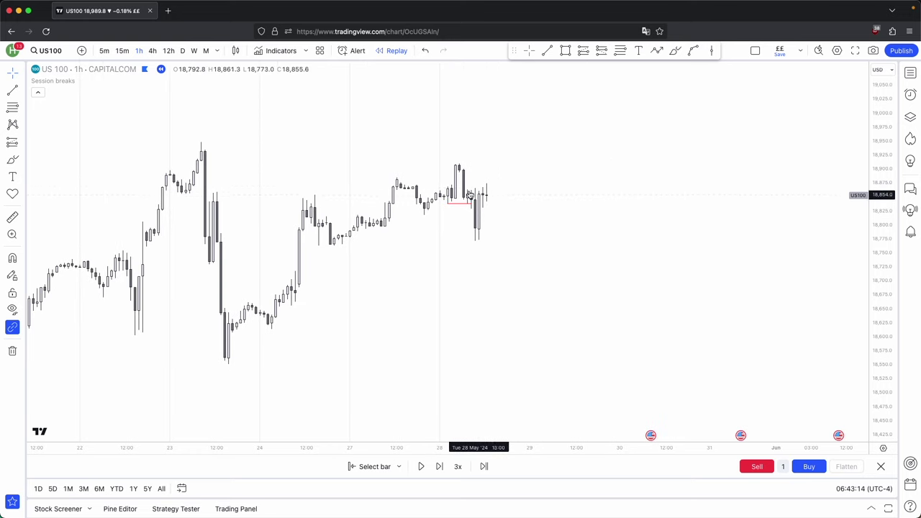
Draw a rectangle over the 28 May bearish gap from about 18,865 to 18,893 and extend it past the last candle
{"action": "left_click", "coordinate": [566, 51]}
{"action": "left_click", "coordinate": [467, 188], "text": "super"}
{"action": "left_click", "coordinate": [463, 172], "text": "super"}
{"action": "left_click_drag", "start_coordinate": [467, 181], "coordinate": [526, 182]}
{"action": "left_click", "coordinate": [558, 221]}
{"action": "left_click_drag", "start_coordinate": [527, 244], "coordinate": [581, 226]}
{"action": "scroll", "coordinate": [581, 226], "scroll_direction": "up", "scroll_amount": 1}
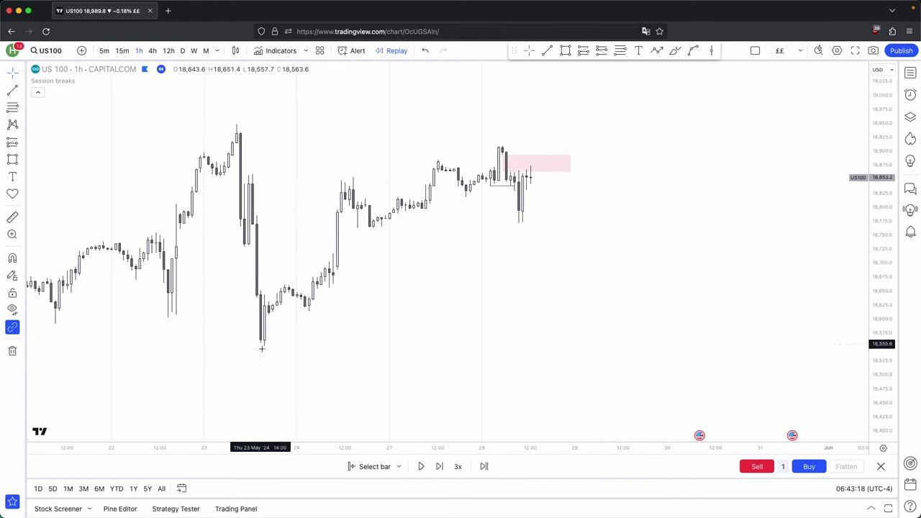
Draw a horizontal trend line from the 23 May low to 29 May and apply the Sellside LQ template
{"action": "left_click", "coordinate": [546, 51]}
{"action": "left_click", "coordinate": [264, 346]}
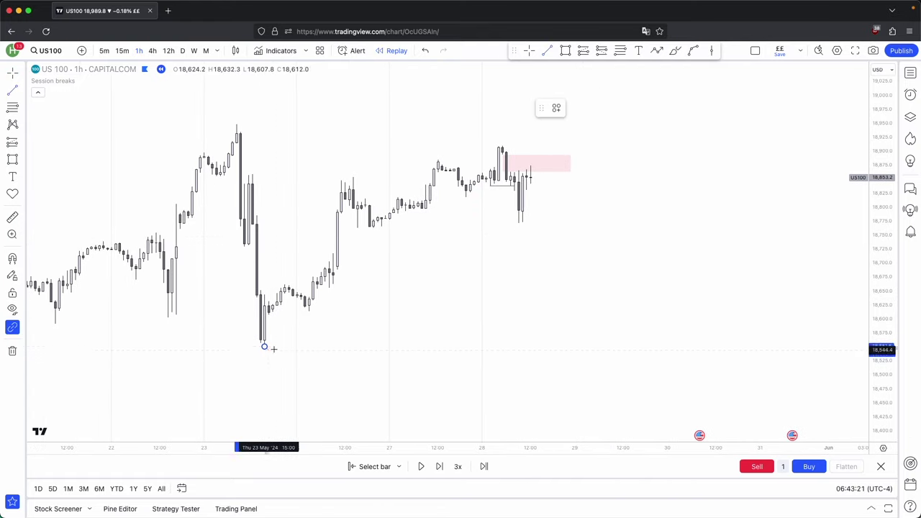
{"action": "left_click", "coordinate": [616, 347]}
{"action": "left_click", "coordinate": [556, 108]}
{"action": "left_click", "coordinate": [598, 272]}
{"action": "scroll", "coordinate": [588, 272], "scroll_direction": "right", "scroll_amount": 2}
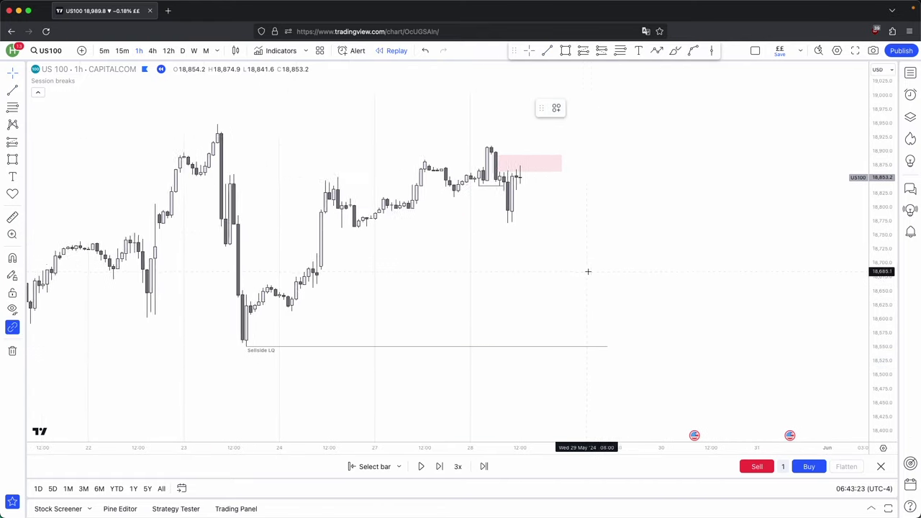
Draw three rectangles over the rally's consolidations: after the 23 May low, after the jump into 27 May, and just before that jump
{"action": "left_click", "coordinate": [565, 50]}
{"action": "left_click_drag", "start_coordinate": [209, 277], "coordinate": [266, 312]}
{"action": "left_click", "coordinate": [565, 51]}
{"action": "left_click_drag", "start_coordinate": [288, 181], "coordinate": [384, 226]}
{"action": "left_click_drag", "start_coordinate": [276, 260], "coordinate": [296, 281]}
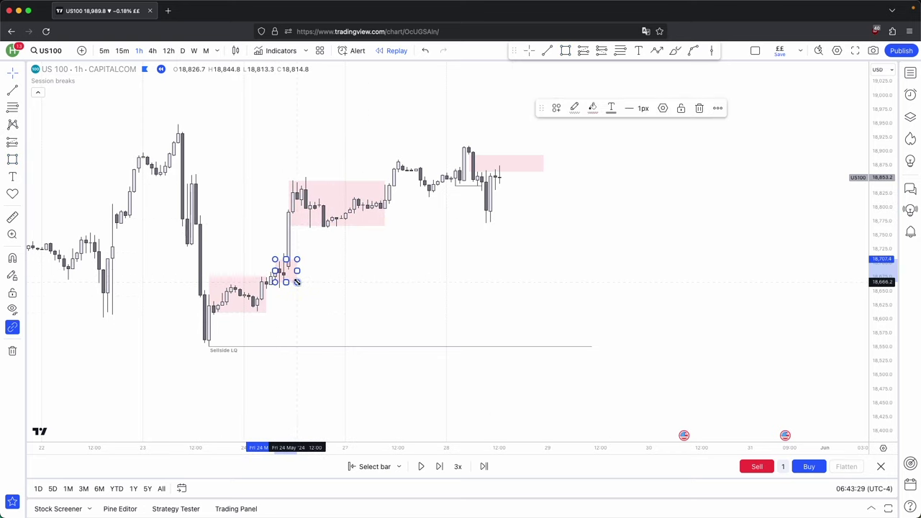
{"action": "left_click", "coordinate": [327, 286]}
Measure the band above the candles from 23 May to about 29–30 May twice, and dismiss the measurement
{"action": "left_click", "coordinate": [209, 105], "text": "shift"}
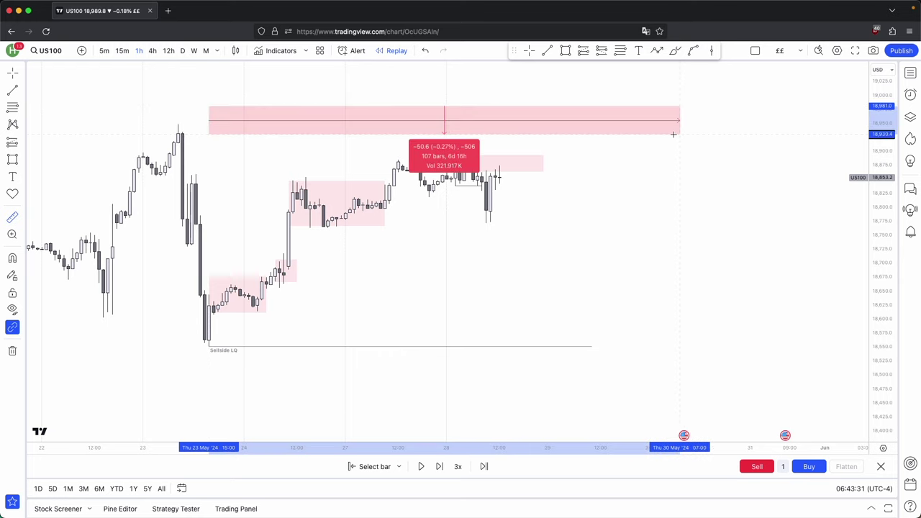
{"action": "left_click", "coordinate": [641, 141]}
{"action": "left_click", "coordinate": [214, 97], "text": "shift"}
{"action": "left_click", "coordinate": [627, 142]}
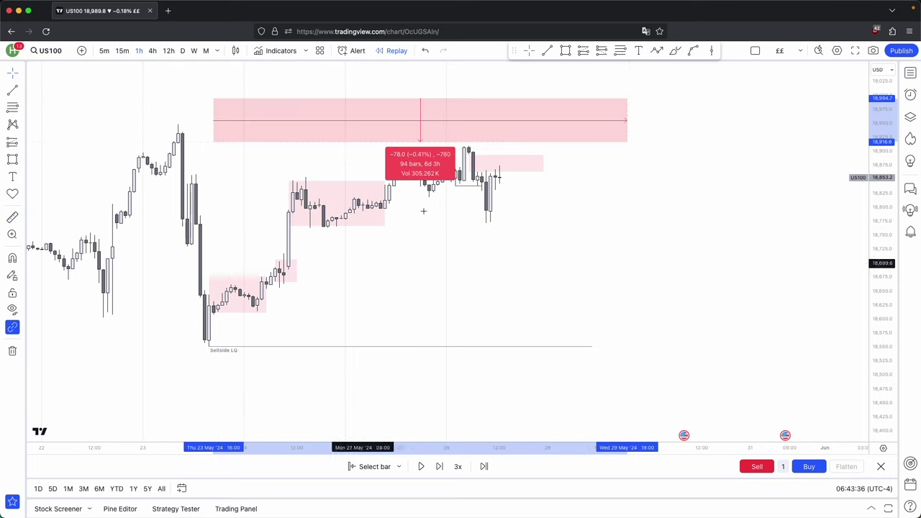
{"action": "left_click", "coordinate": [273, 319]}
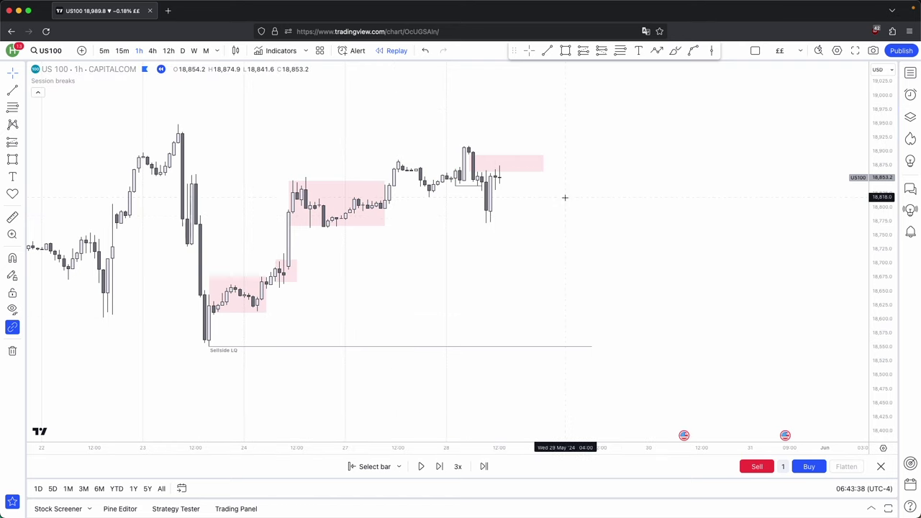
Delete the three rectangles marking the consolidations in the rally
{"action": "left_click_drag", "start_coordinate": [565, 198], "coordinate": [567, 206]}
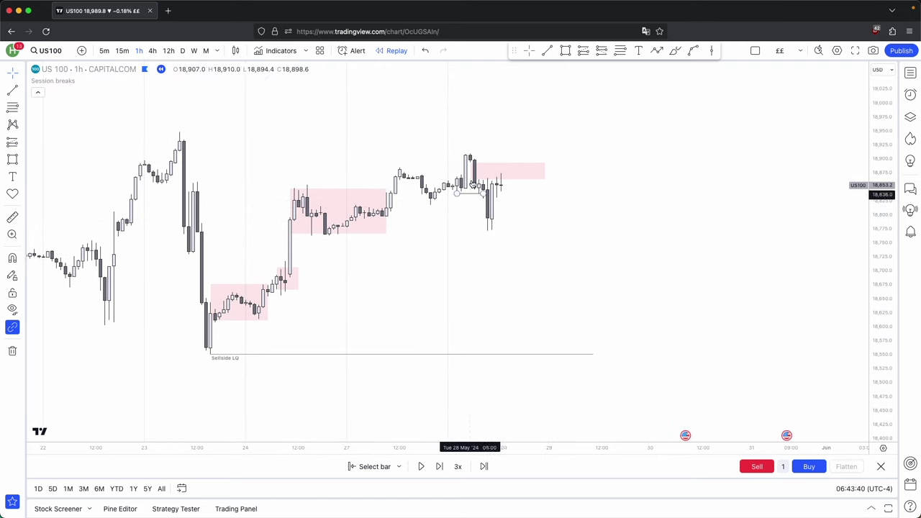
{"action": "left_click_drag", "start_coordinate": [401, 280], "coordinate": [267, 145]}
{"action": "left_click_drag", "start_coordinate": [378, 325], "coordinate": [126, 149]}
Draw a horizontal trend line from the 28 May sell-off low at about 18,770 into 29 May
{"action": "left_click_drag", "start_coordinate": [657, 164], "coordinate": [651, 171]}
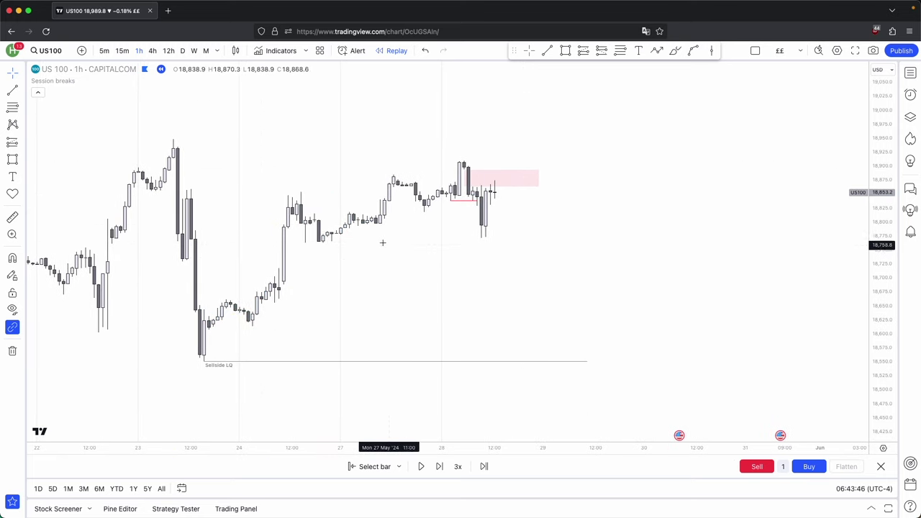
{"action": "left_click_drag", "start_coordinate": [635, 275], "coordinate": [633, 278]}
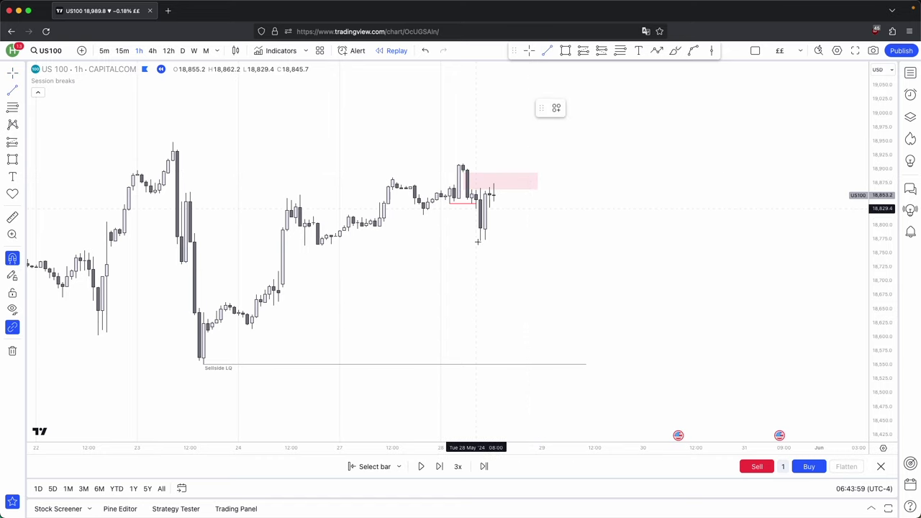
{"action": "left_click_drag", "start_coordinate": [479, 240], "coordinate": [577, 241]}
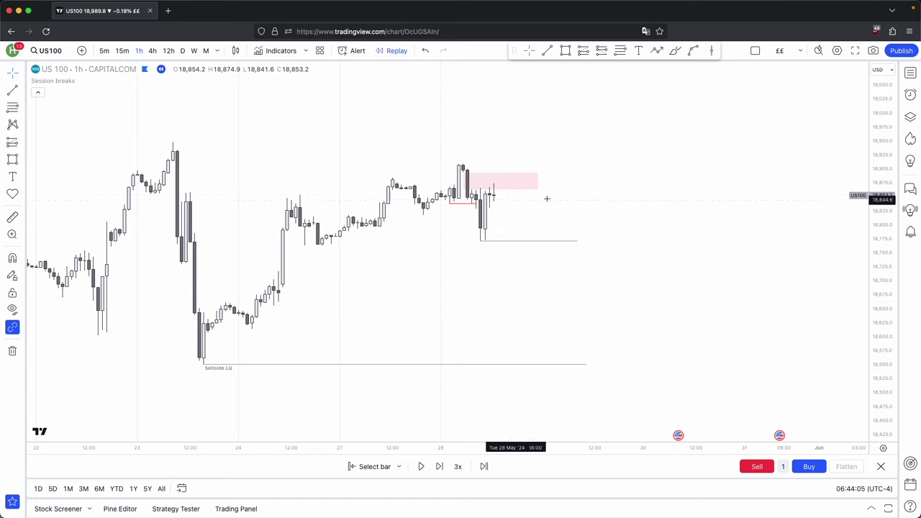
Draw a descending zigzag path with two pullbacks in the empty area after the last candle
{"action": "scroll", "coordinate": [582, 198], "scroll_direction": "up", "scroll_amount": 1}
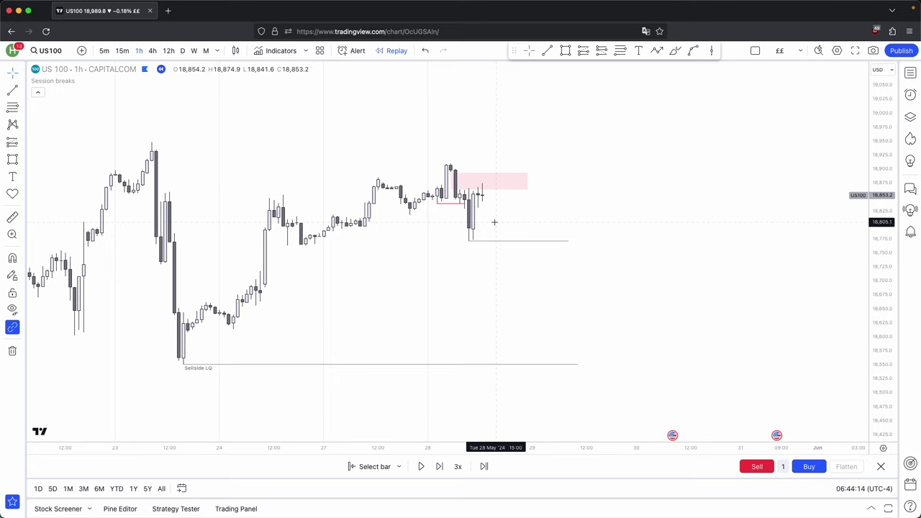
{"action": "left_click", "coordinate": [592, 108]}
{"action": "left_click", "coordinate": [614, 195]}
{"action": "left_click", "coordinate": [646, 172]}
{"action": "left_click", "coordinate": [680, 257]}
{"action": "left_click", "coordinate": [709, 233]}
{"action": "double_click", "coordinate": [749, 341]}
{"action": "left_click_drag", "start_coordinate": [637, 182], "coordinate": [482, 185]}
{"action": "scroll", "coordinate": [551, 196], "scroll_direction": "up", "scroll_amount": 1}
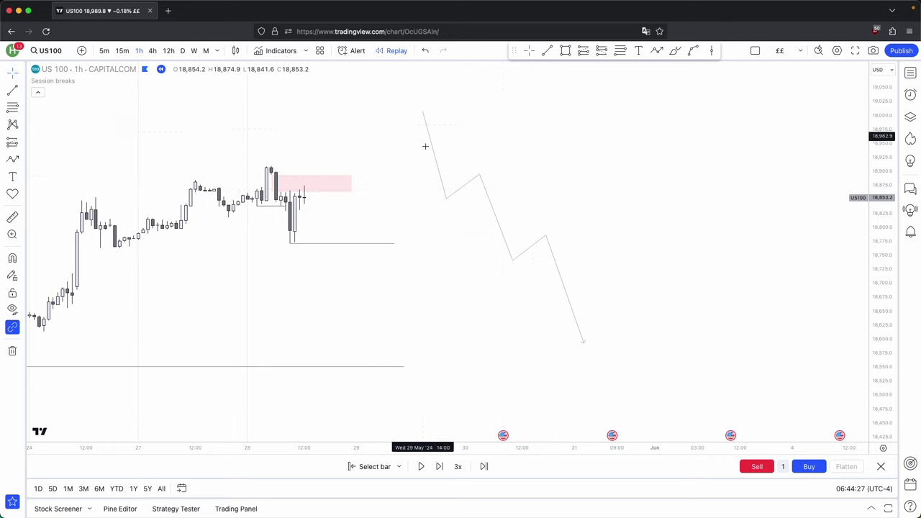
Raise the path's second pullback peak to about 18,917 and draw a horizontal trend line just above its first pullback peak
{"action": "left_click", "coordinate": [547, 237]}
{"action": "left_click_drag", "start_coordinate": [547, 237], "coordinate": [548, 165]}
{"action": "left_click", "coordinate": [572, 173]}
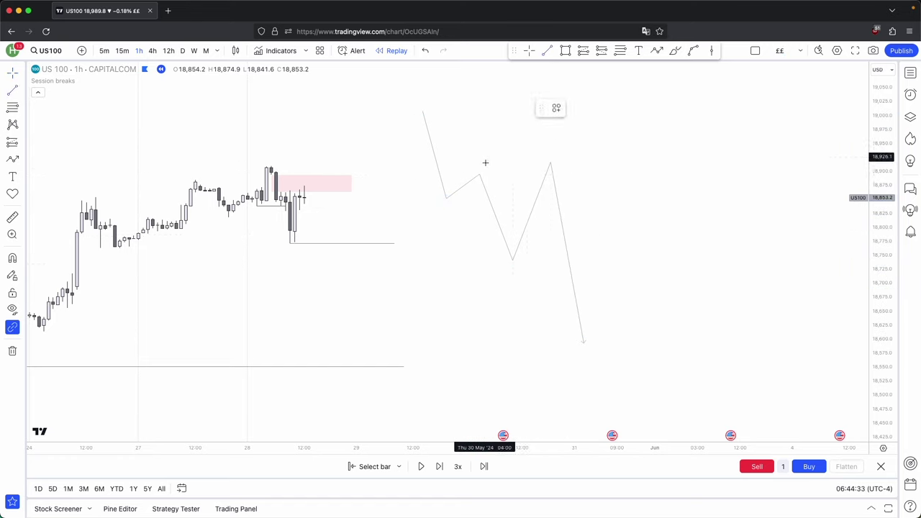
{"action": "left_click", "coordinate": [574, 171]}
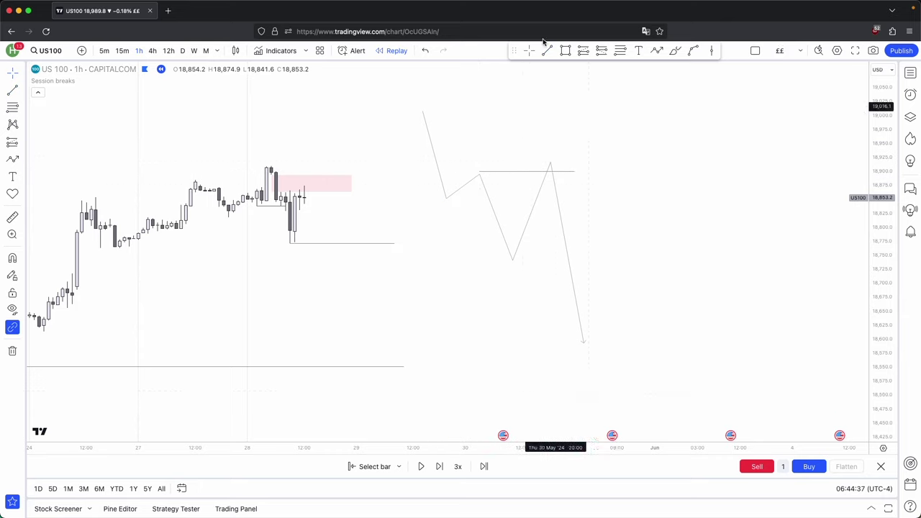
Draw a short horizontal trend line at 18,737.4 under the path's middle low and apply the Sellside LQ template
{"action": "left_click", "coordinate": [556, 262]}
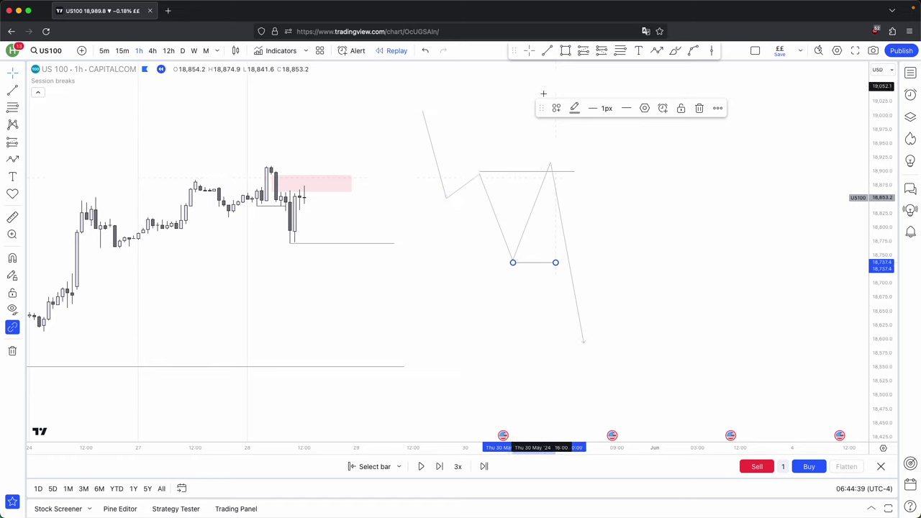
{"action": "left_click", "coordinate": [556, 108]}
{"action": "left_click", "coordinate": [586, 290]}
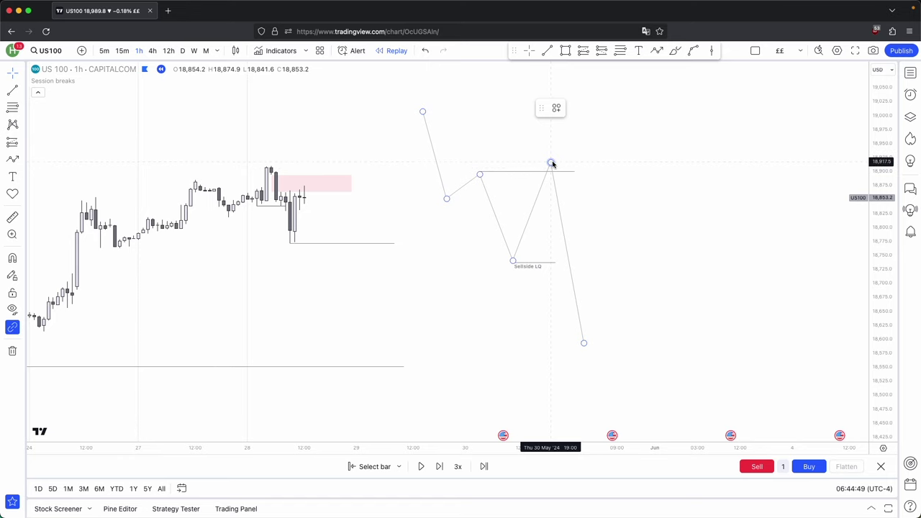
Delete the descending zigzag path together with its two horizontal lines
{"action": "scroll", "coordinate": [584, 322], "scroll_direction": "up", "scroll_amount": 1}
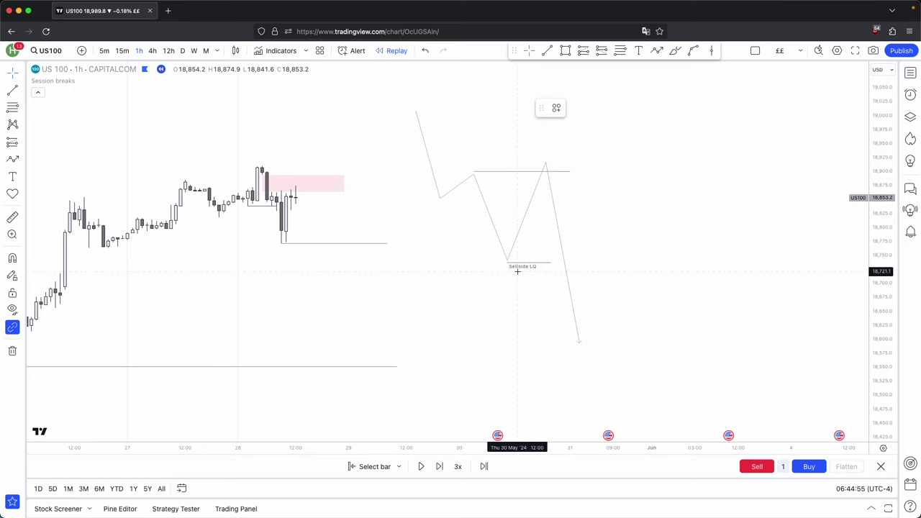
{"action": "left_click_drag", "start_coordinate": [653, 305], "coordinate": [456, 140]}
{"action": "left_click", "coordinate": [662, 109]}
Enlarge the chart around the 28 May candles and advance the replay by two candles
{"action": "left_click_drag", "start_coordinate": [568, 208], "coordinate": [742, 226]}
{"action": "scroll", "coordinate": [742, 226], "scroll_direction": "up", "scroll_amount": 2}
{"action": "left_click_drag", "start_coordinate": [618, 254], "coordinate": [785, 238]}
{"action": "left_click_drag", "start_coordinate": [882, 316], "coordinate": [882, 202]}
{"action": "left_click_drag", "start_coordinate": [777, 282], "coordinate": [729, 314]}
{"action": "left_click_drag", "start_coordinate": [517, 206], "coordinate": [510, 222]}
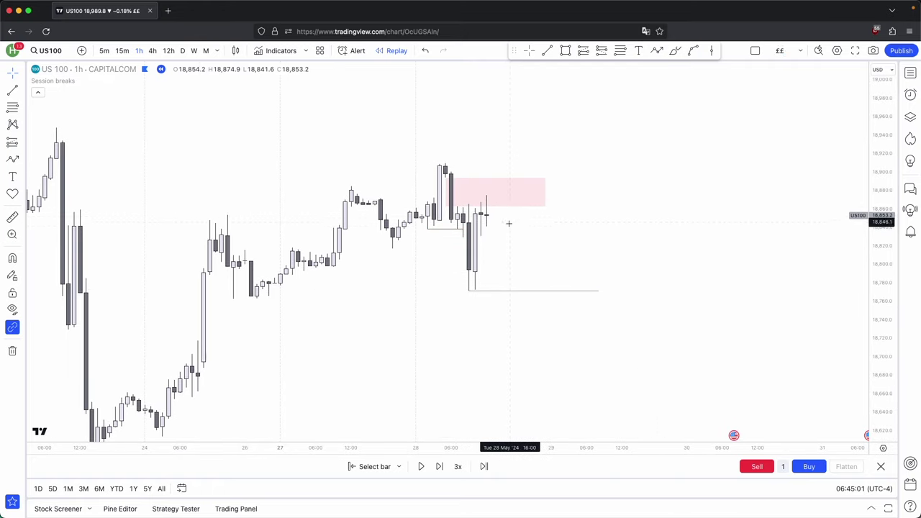
{"action": "left_click_drag", "start_coordinate": [453, 445], "coordinate": [427, 444]}
{"action": "left_click", "coordinate": [439, 466]}
{"action": "left_click", "coordinate": [439, 466]}
Draw a short horizontal trend line at the wick high inside the 28 May rectangle, at about 18,875
{"action": "left_click", "coordinate": [546, 51]}
{"action": "left_click", "coordinate": [450, 195]}
{"action": "left_click", "coordinate": [488, 195]}
{"action": "left_click", "coordinate": [535, 220]}
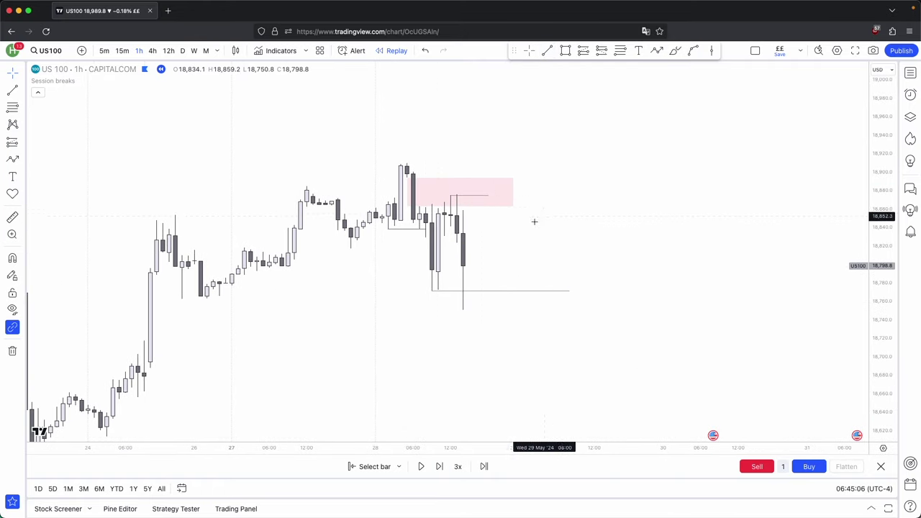
Delete the short horizontal line at the 28 May wick high and draw a small dashed curve over the two neighbouring wick highs
{"action": "left_click", "coordinate": [457, 206]}
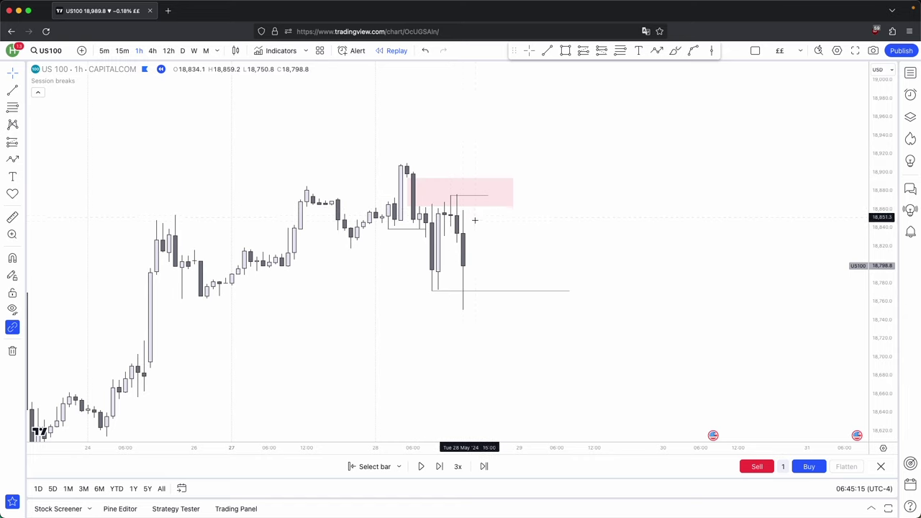
{"action": "left_click", "coordinate": [467, 196]}
{"action": "key", "text": "Delete"}
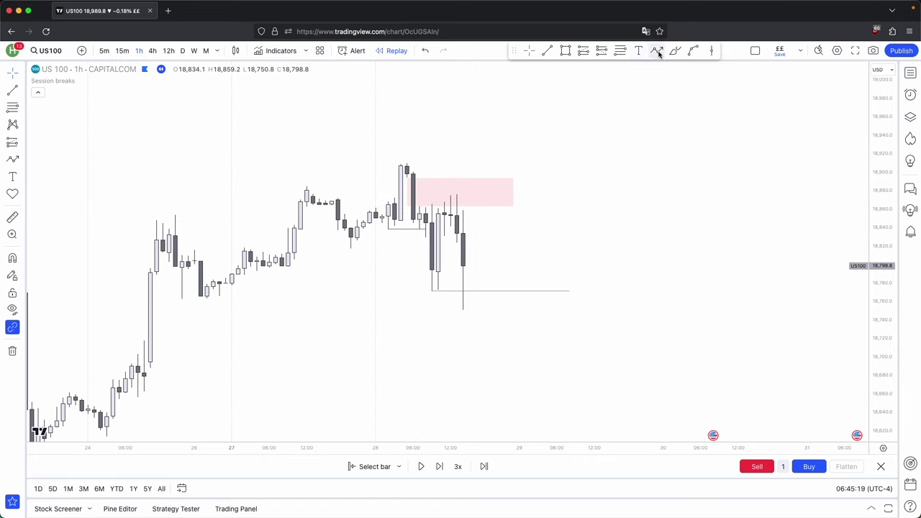
{"action": "left_click", "coordinate": [693, 51]}
{"action": "left_click", "coordinate": [469, 192]}
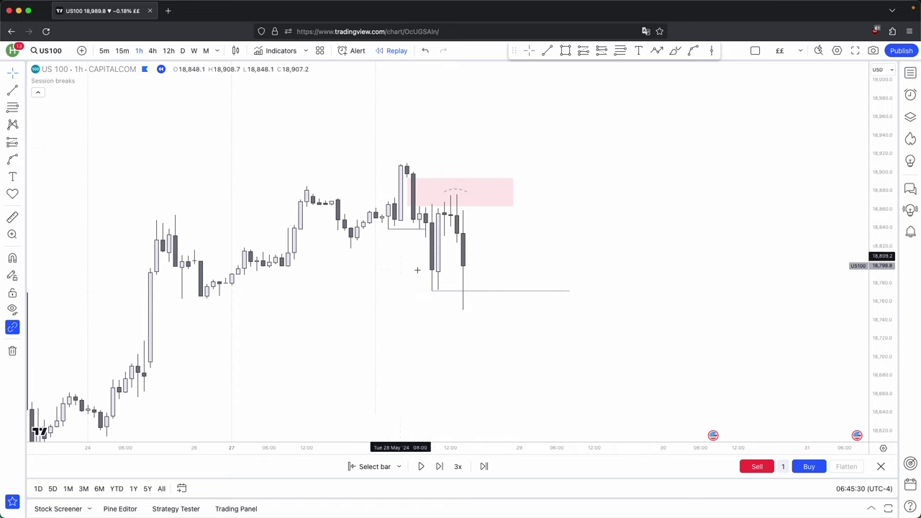
Advance the replay by four candles from the sweep of the 28 May low
{"action": "left_click", "coordinate": [439, 466]}
{"action": "left_click", "coordinate": [419, 291]}
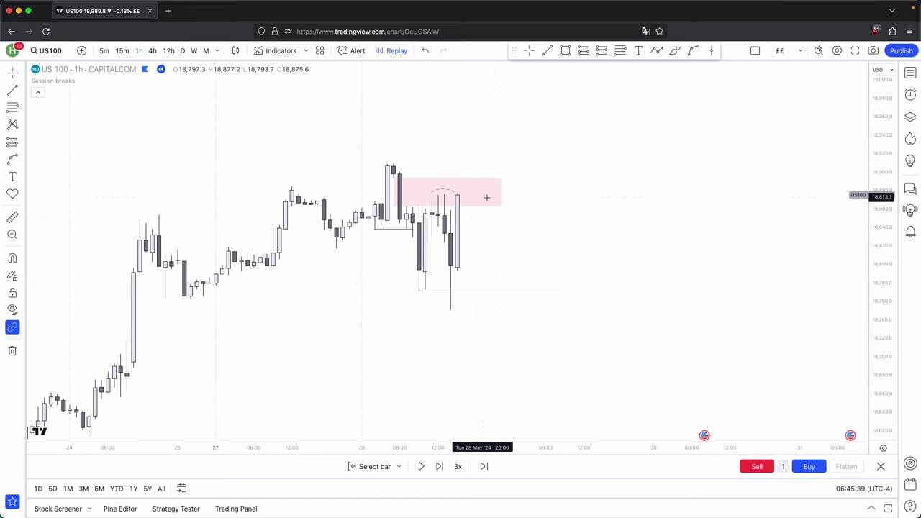
{"action": "scroll", "coordinate": [533, 365], "scroll_direction": "up", "scroll_amount": 1}
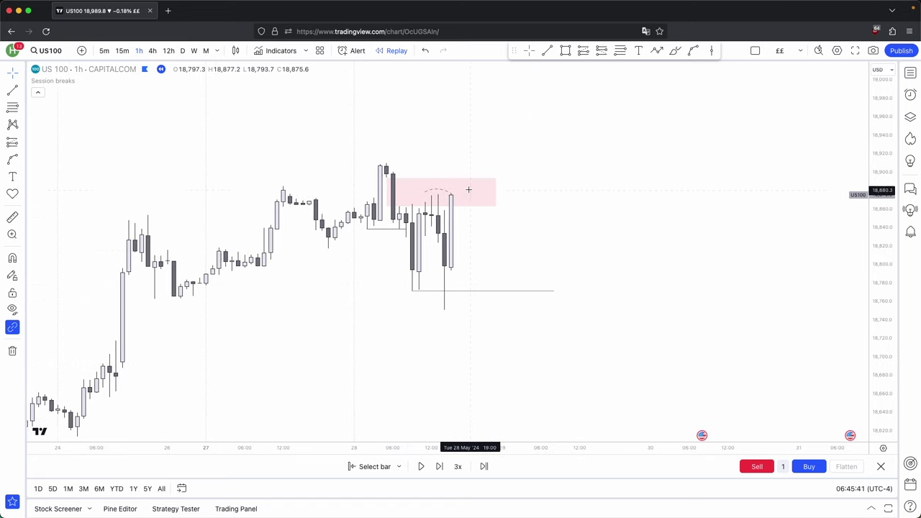
{"action": "left_click", "coordinate": [439, 467]}
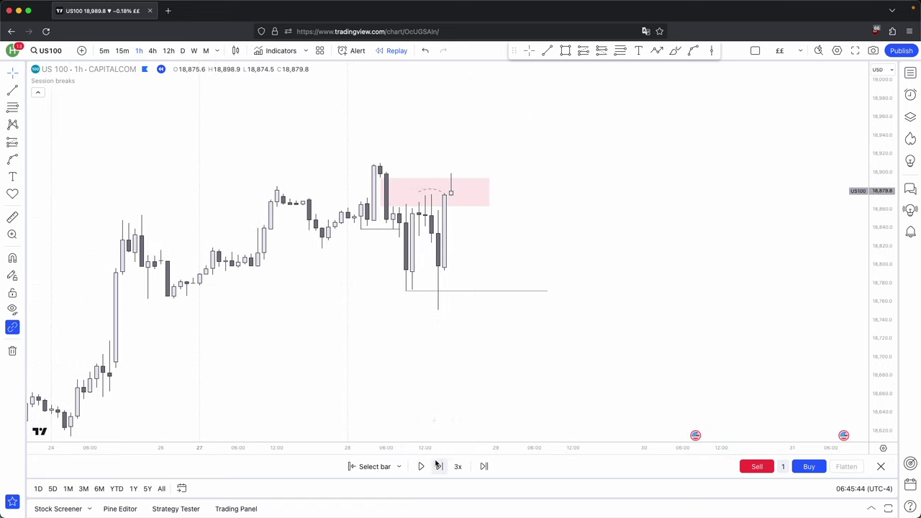
{"action": "left_click", "coordinate": [437, 466]}
{"action": "left_click_drag", "start_coordinate": [464, 159], "coordinate": [465, 172]}
{"action": "scroll", "coordinate": [464, 185], "scroll_direction": "up", "scroll_amount": 1}
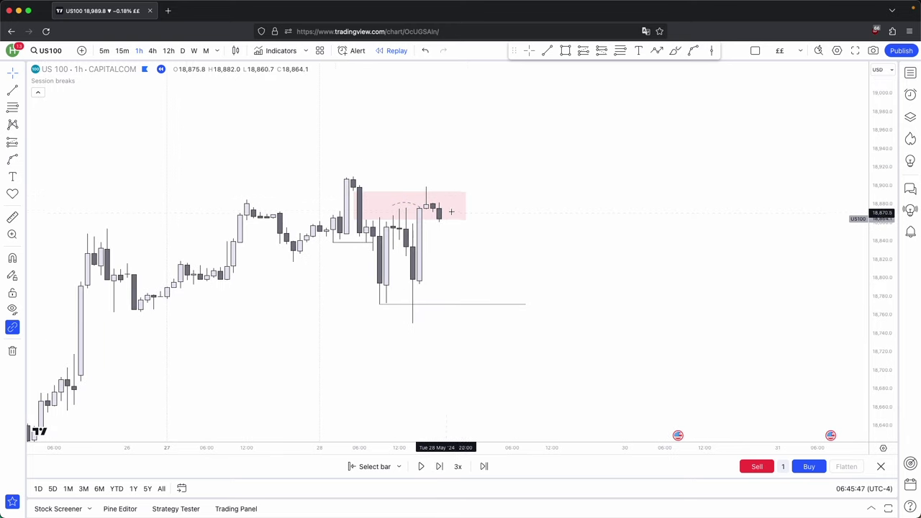
Extend the 28 May rectangle's right edge to 29 May 01:00 and move its lower-left corner to 28 May 03:00 at about 18,872
{"action": "left_click_drag", "start_coordinate": [466, 206], "coordinate": [467, 220]}
{"action": "left_click", "coordinate": [481, 244]}
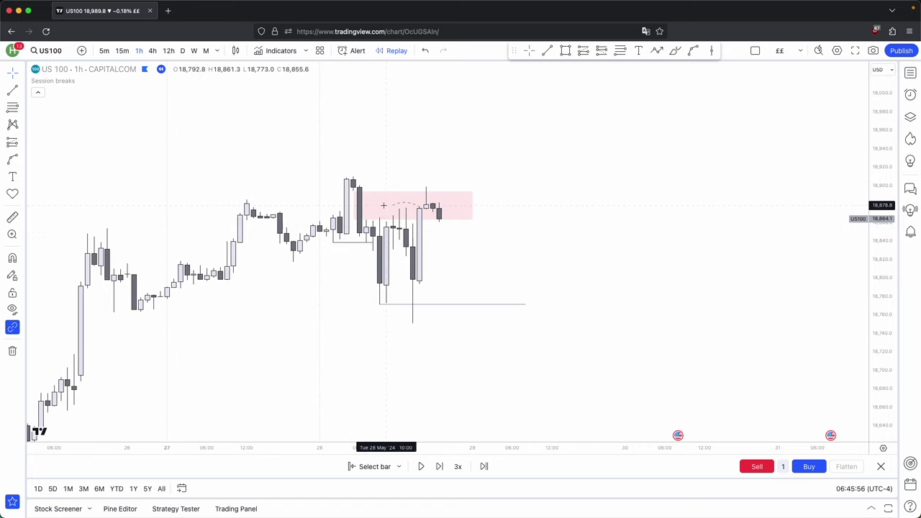
{"action": "left_click", "coordinate": [409, 214]}
{"action": "mouse_move", "coordinate": [471, 206]}
{"action": "left_mouse_down"}
{"action": "mouse_move", "coordinate": [446, 209]}
{"action": "mouse_move", "coordinate": [478, 212]}
{"action": "left_mouse_up"}
{"action": "left_click", "coordinate": [517, 212]}
{"action": "left_click_drag", "start_coordinate": [357, 219], "coordinate": [339, 211]}
{"action": "left_click", "coordinate": [421, 165]}
Draw a Fib retracement across the rectangle from its lower-left to its upper-right corner, and delete it
{"action": "left_click", "coordinate": [619, 51]}
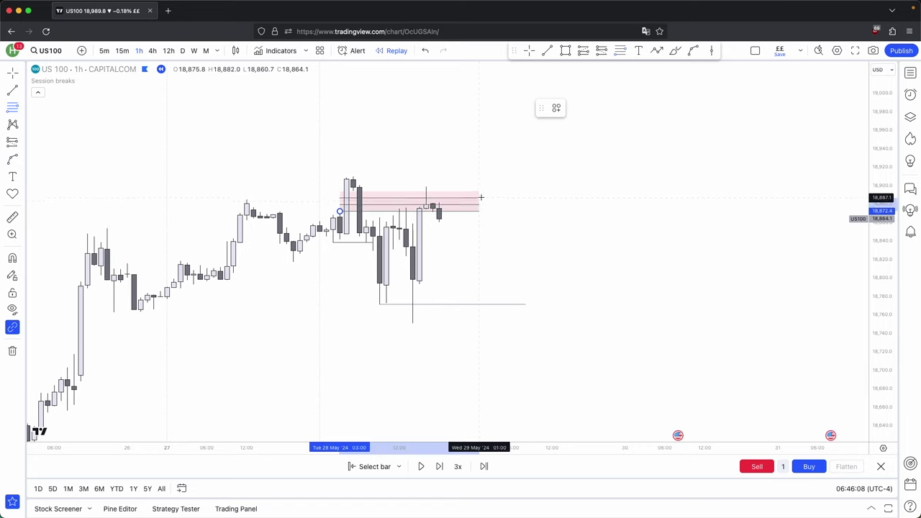
{"action": "left_click", "coordinate": [438, 220]}
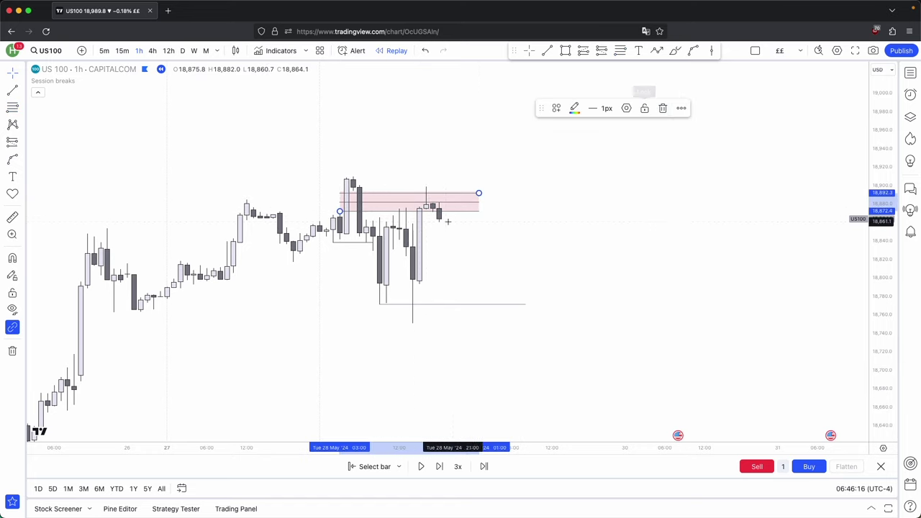
{"action": "left_click", "coordinate": [403, 275]}
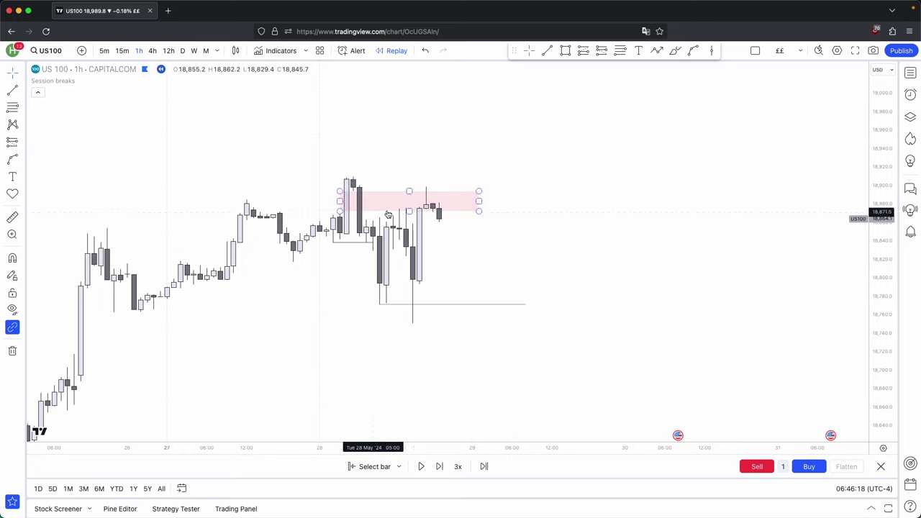
Draw a short horizontal trend line at the wick high above the rectangle, at about 18,899
{"action": "left_click_drag", "start_coordinate": [879, 379], "coordinate": [879, 275]}
{"action": "left_click_drag", "start_coordinate": [534, 294], "coordinate": [736, 346]}
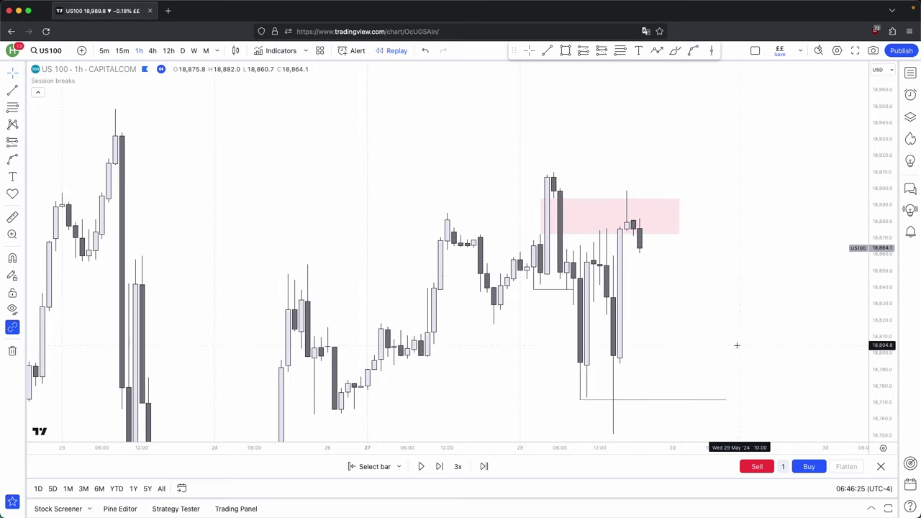
{"action": "scroll", "coordinate": [716, 348], "scroll_direction": "up", "scroll_amount": 4}
{"action": "key", "text": "alt+t"}
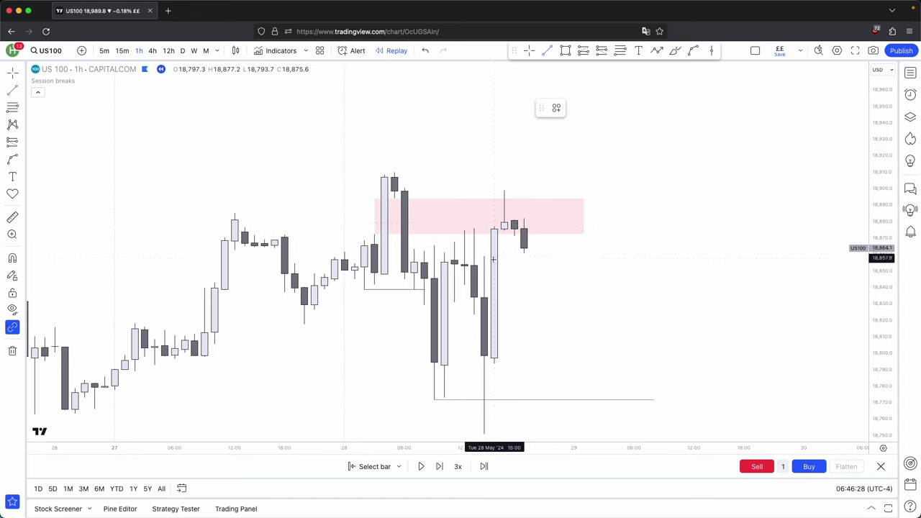
{"action": "left_click", "coordinate": [504, 191]}
{"action": "left_click", "coordinate": [534, 191]}
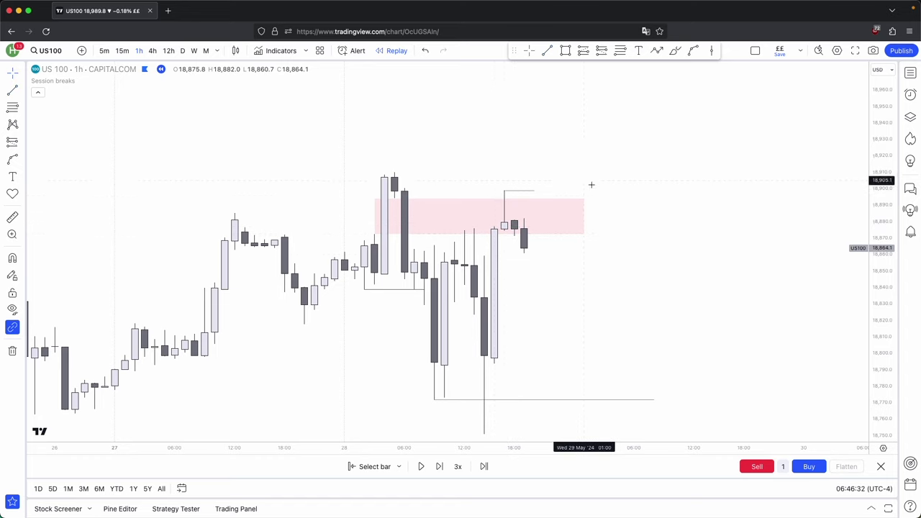
Draw a small dashed curve over the wick high that pokes above the 28 May rectangle
{"action": "left_click_drag", "start_coordinate": [592, 185], "coordinate": [580, 183]}
{"action": "left_click", "coordinate": [503, 195]}
{"action": "left_click", "coordinate": [483, 192]}
{"action": "left_click_drag", "start_coordinate": [493, 191], "coordinate": [492, 184]}
{"action": "left_click", "coordinate": [493, 178]}
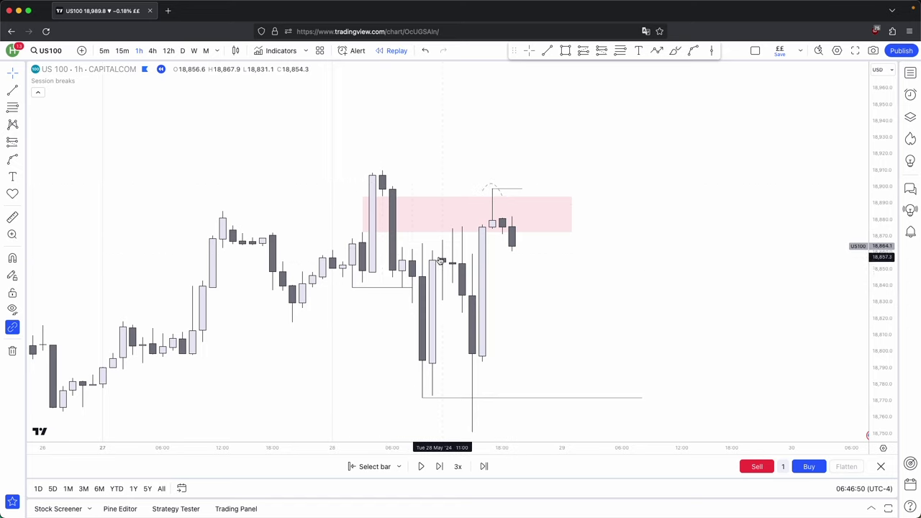
Remove the short horizontal line at the wick high and trim the rectangle's left edge to the tall rising 28 May 04:00 candle
{"action": "left_click_drag", "start_coordinate": [636, 313], "coordinate": [623, 274]}
{"action": "left_click_drag", "start_coordinate": [884, 283], "coordinate": [885, 315]}
{"action": "scroll", "coordinate": [677, 274], "scroll_direction": "down", "scroll_amount": 1}
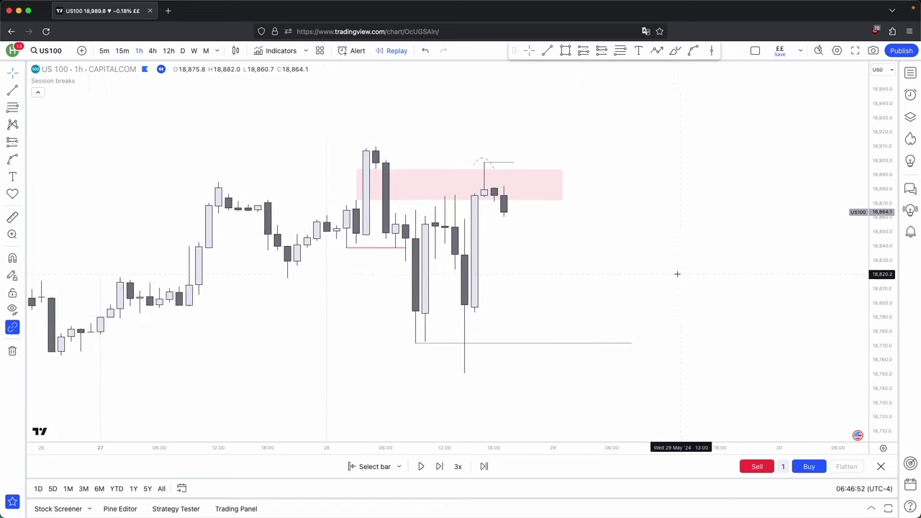
{"action": "scroll", "coordinate": [677, 274], "scroll_direction": "down", "scroll_amount": 1}
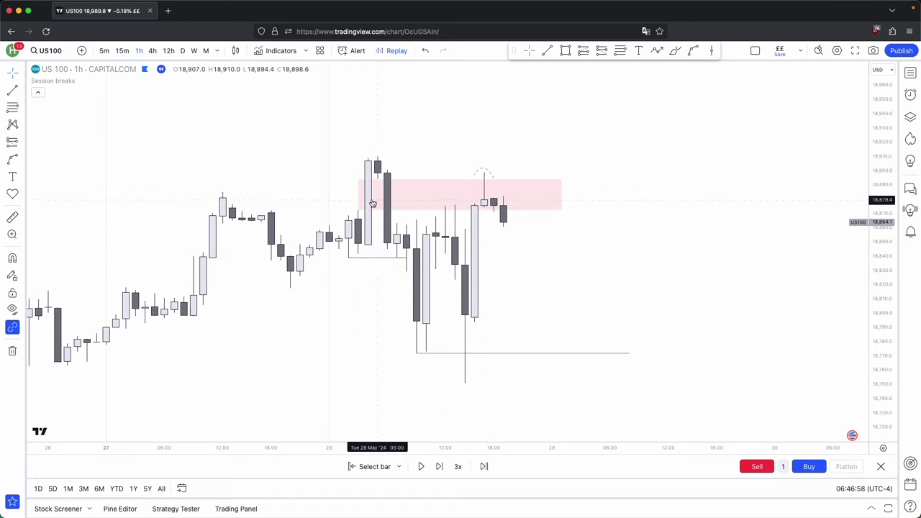
{"action": "left_click_drag", "start_coordinate": [359, 194], "coordinate": [368, 195]}
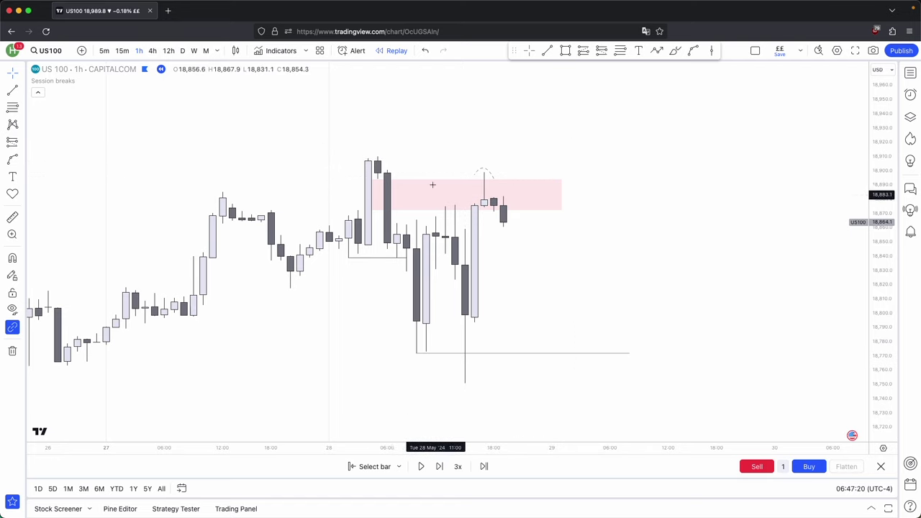
Draw a single-segment upward path from the last candle to about 18,902 above the rectangle, and delete it
{"action": "left_click", "coordinate": [513, 223]}
{"action": "left_click", "coordinate": [522, 167]}
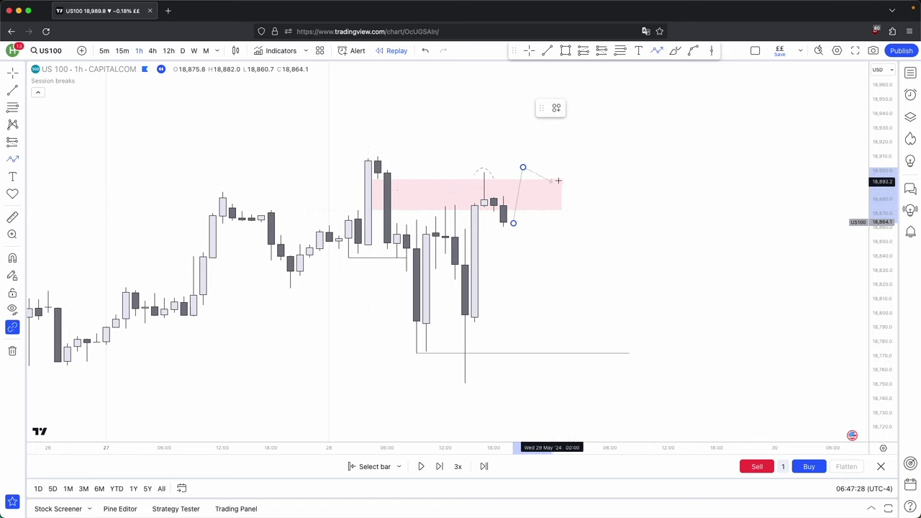
{"action": "double_click", "coordinate": [523, 167]}
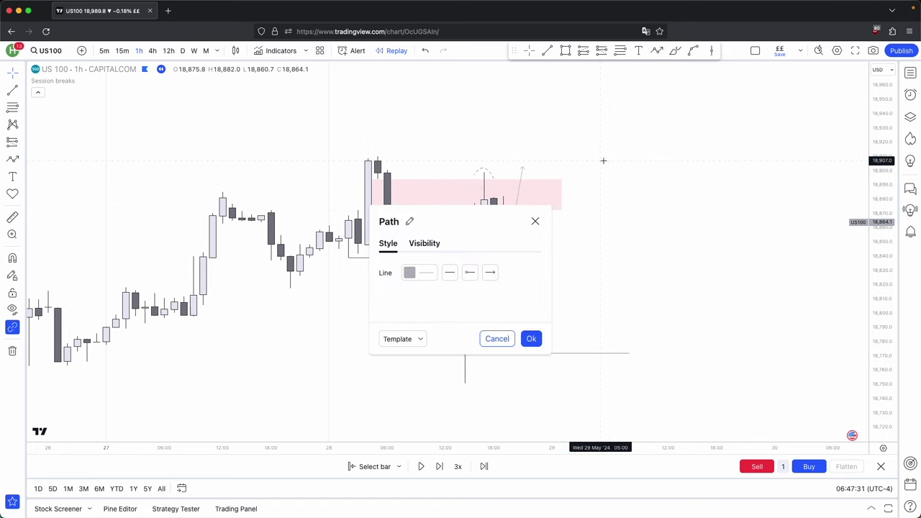
{"action": "left_click", "coordinate": [535, 221]}
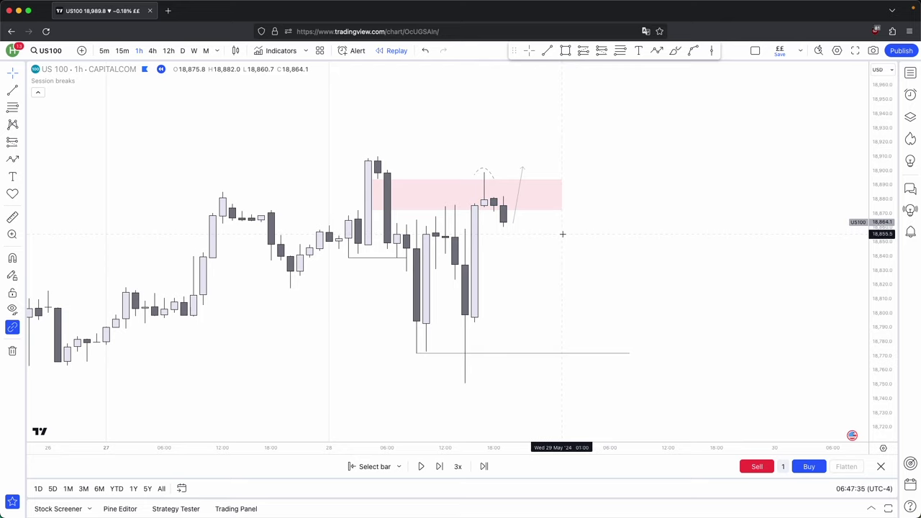
{"action": "left_click", "coordinate": [539, 208]}
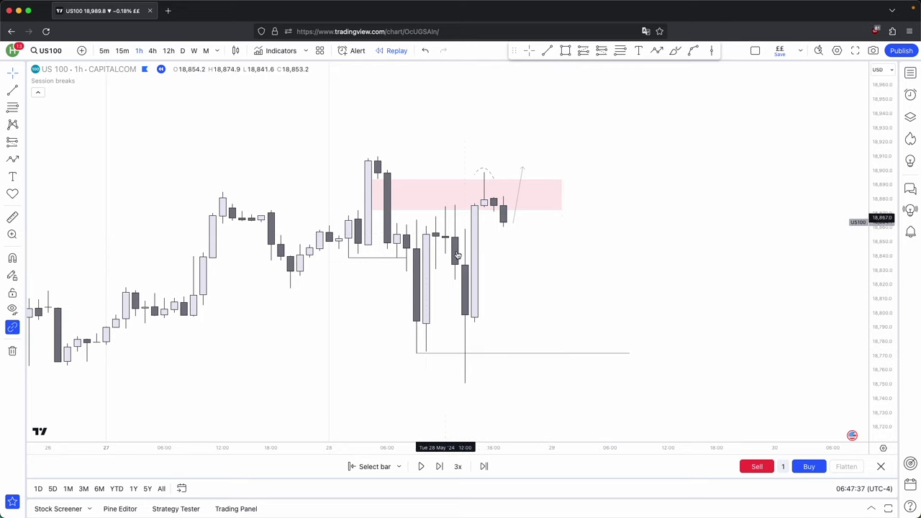
{"action": "left_click", "coordinate": [522, 167]}
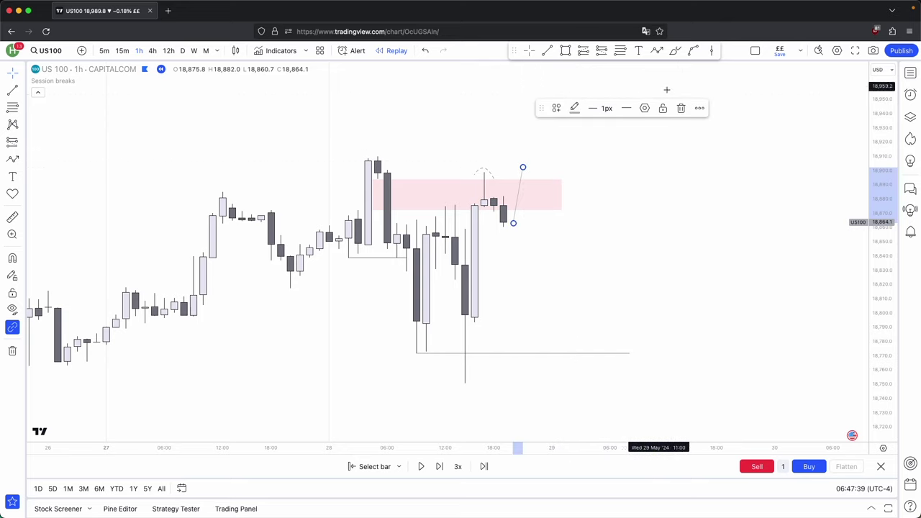
{"action": "left_click", "coordinate": [681, 109]}
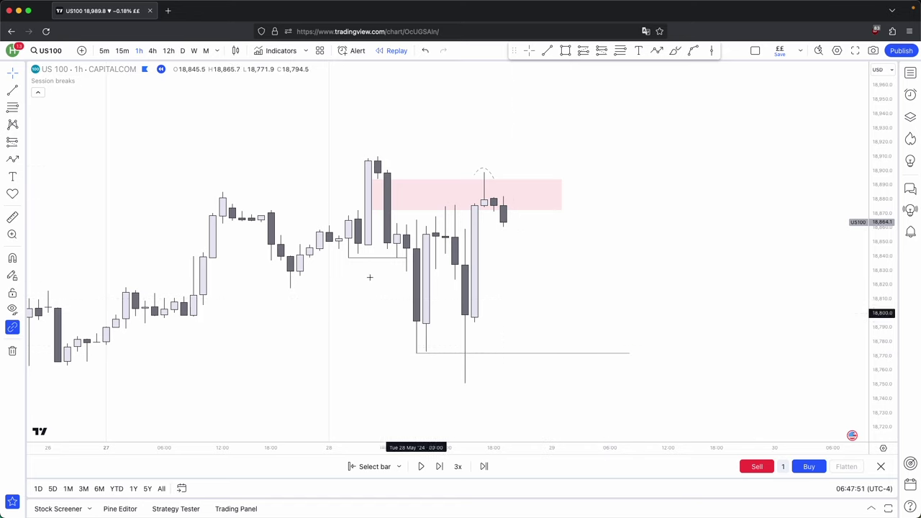
Advance the replay by eight candles into 29 May
{"action": "scroll", "coordinate": [551, 263], "scroll_direction": "right", "scroll_amount": 3}
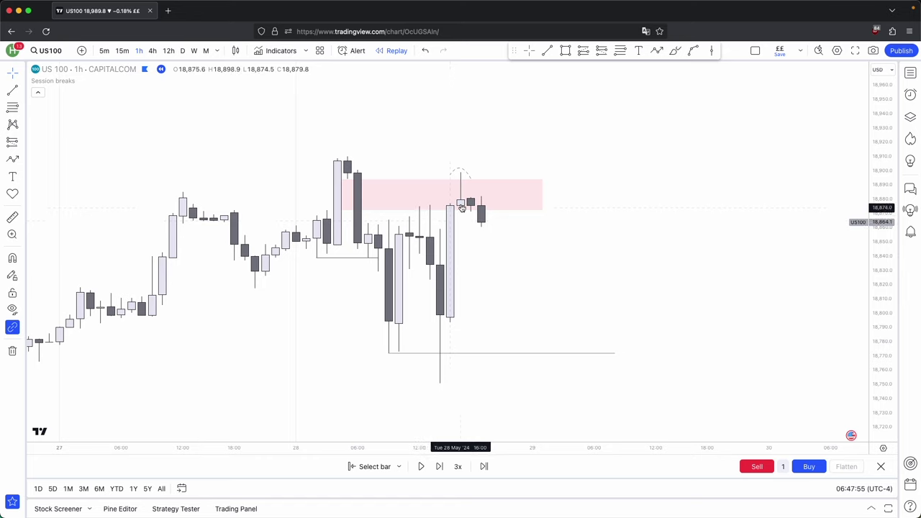
{"action": "left_click", "coordinate": [439, 467]}
{"action": "left_click", "coordinate": [439, 467]}
{"action": "left_click", "coordinate": [439, 467]}
{"action": "left_click", "coordinate": [439, 467]}
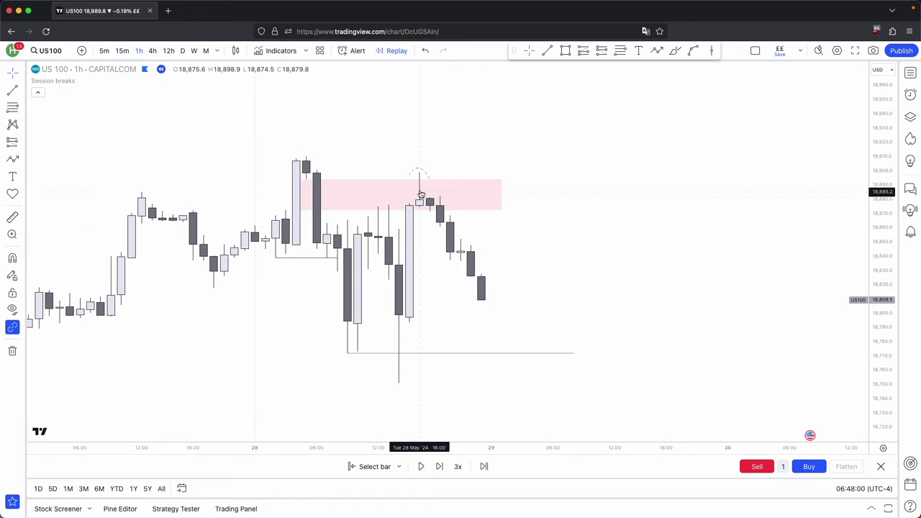
{"action": "left_click", "coordinate": [444, 463]}
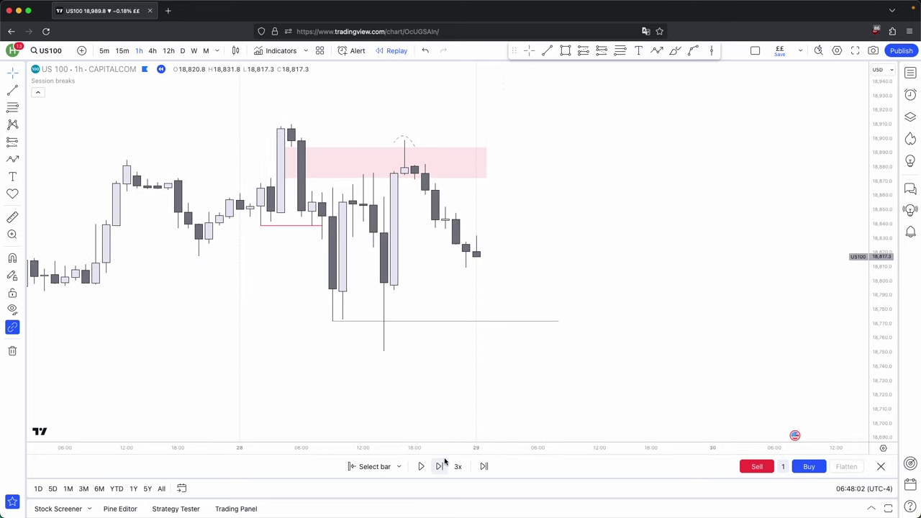
{"action": "left_click", "coordinate": [444, 462]}
{"action": "left_click", "coordinate": [445, 462]}
{"action": "left_click", "coordinate": [445, 462]}
Draw a rectangle from about 18,827.6 to 18,836 at the late 28 May candles and extend its right edge to 29 May 05:00
{"action": "left_click_drag", "start_coordinate": [876, 393], "coordinate": [872, 339]}
{"action": "left_click", "coordinate": [565, 50]}
{"action": "left_click", "coordinate": [434, 227], "text": "super"}
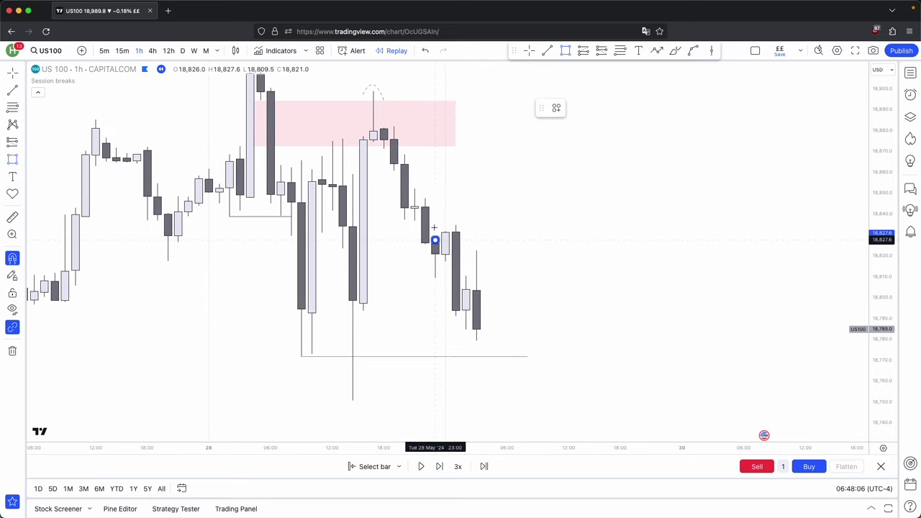
{"action": "left_click", "coordinate": [416, 222], "text": "super"}
{"action": "left_click_drag", "start_coordinate": [434, 231], "coordinate": [497, 230]}
{"action": "left_click", "coordinate": [543, 246]}
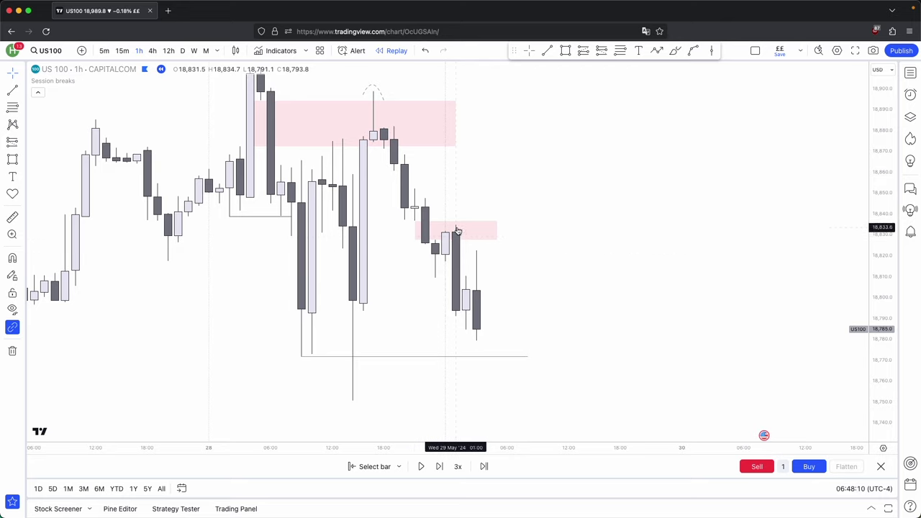
Draw a small dashed curve over the 29 May 01:00 high inside the new rectangle
{"action": "left_click", "coordinate": [693, 50]}
{"action": "left_click", "coordinate": [477, 229]}
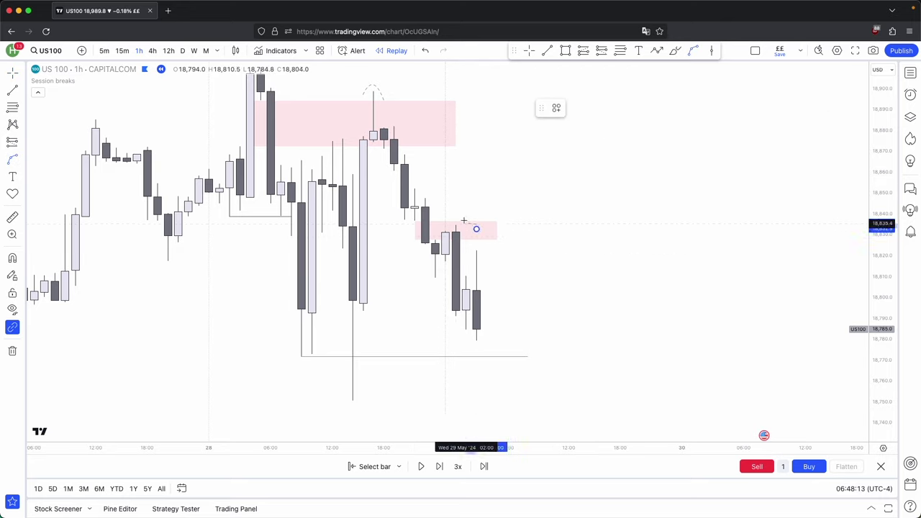
{"action": "left_click", "coordinate": [446, 224]}
{"action": "left_click", "coordinate": [531, 207]}
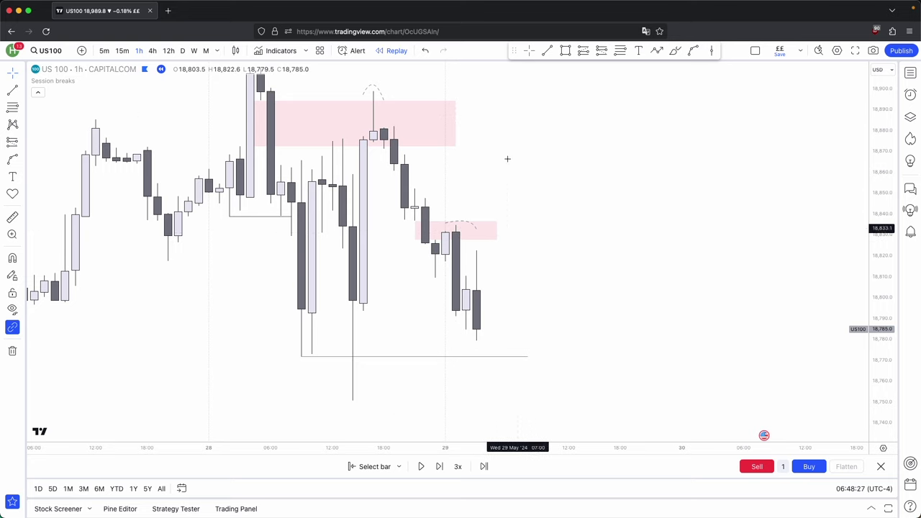
Draw a horizontal trend line from the 28 May 14:00 wick low at 18,750.8 and delete the older line just above it
{"action": "left_click", "coordinate": [547, 51]}
{"action": "left_click", "coordinate": [353, 402], "text": "super"}
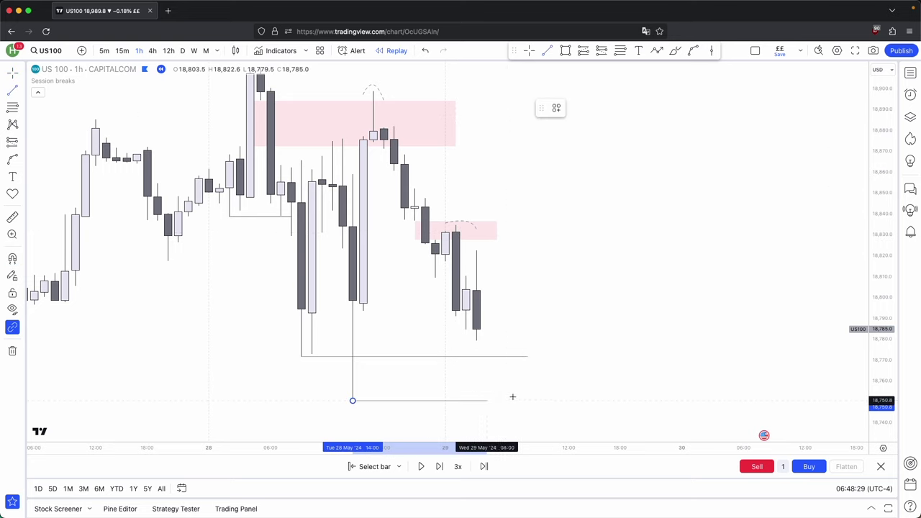
{"action": "left_click", "coordinate": [537, 399], "text": "shift"}
{"action": "left_click", "coordinate": [529, 357]}
{"action": "left_click", "coordinate": [700, 107]}
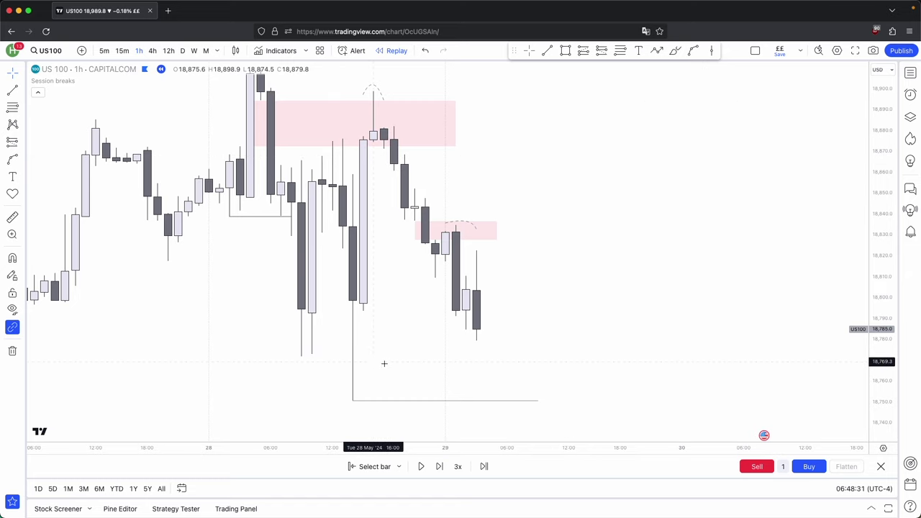
Draw a short horizontal trend line at the 28 May 23:00 low, at about 18,809.5, up to the 29 May 01:00 candle
{"action": "left_click", "coordinate": [435, 277]}
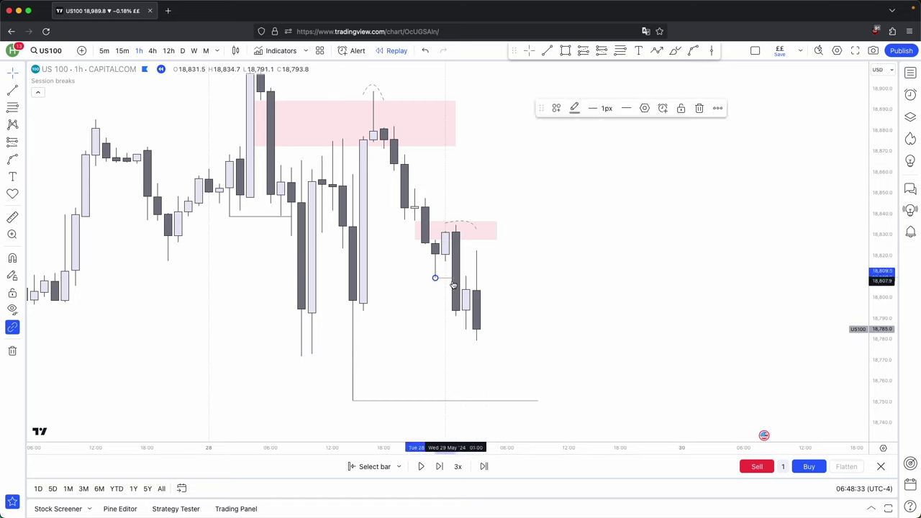
{"action": "left_click", "coordinate": [550, 49]}
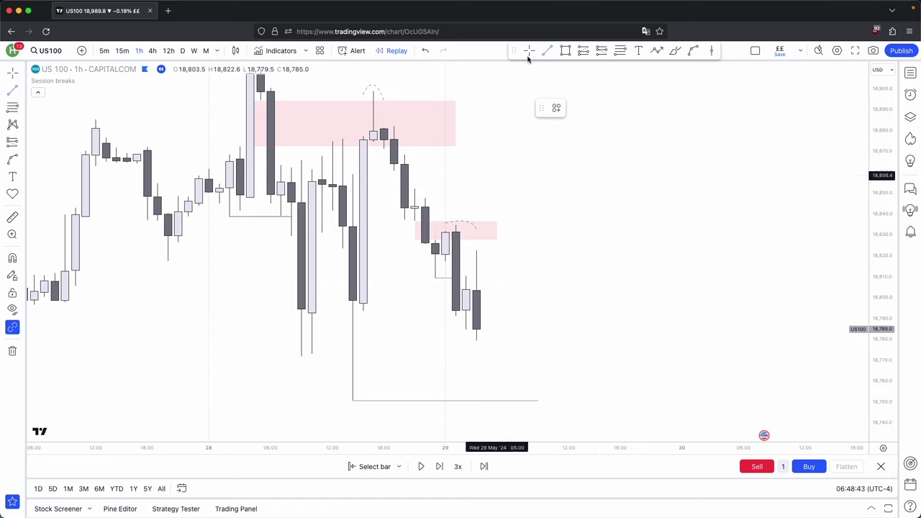
Draw a small dashed curve under the 28 May 23:00 low and delete the short horizontal trend line there
{"action": "left_click", "coordinate": [675, 51]}
{"action": "left_click", "coordinate": [425, 280]}
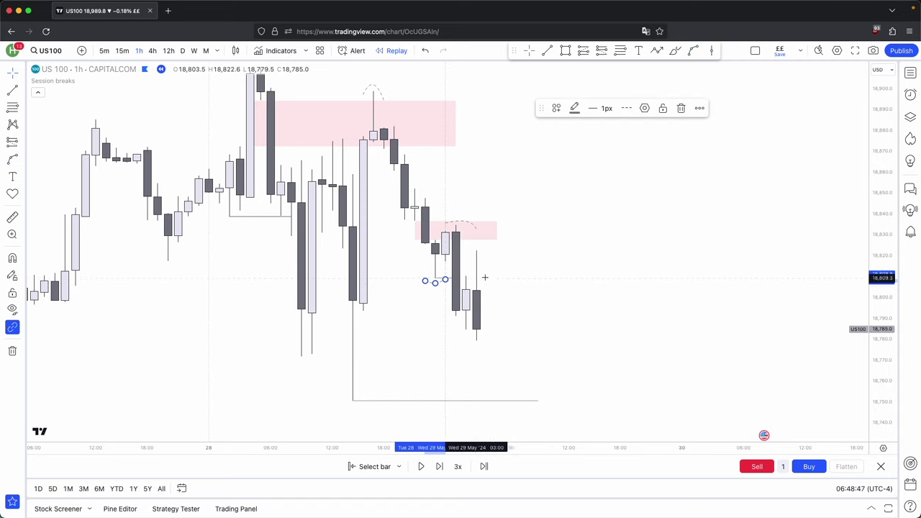
{"action": "left_click", "coordinate": [488, 278]}
{"action": "left_click", "coordinate": [450, 280]}
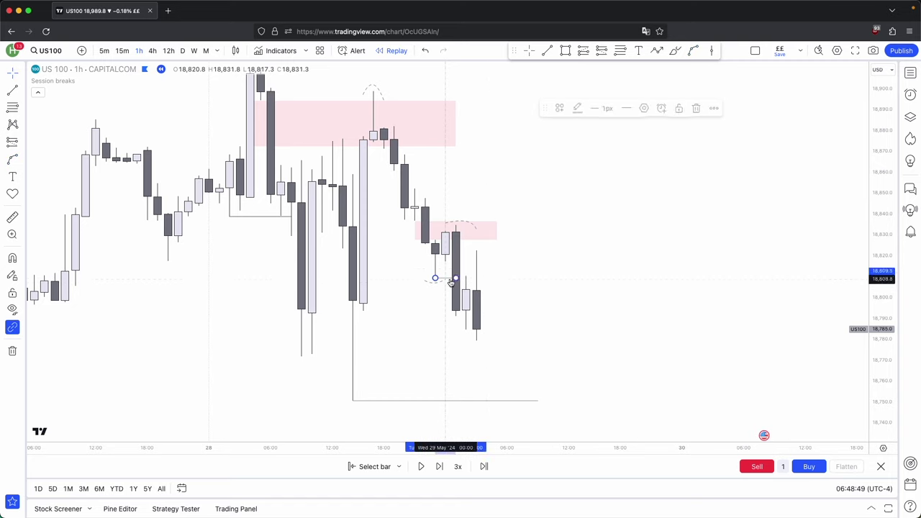
{"action": "left_click", "coordinate": [698, 109]}
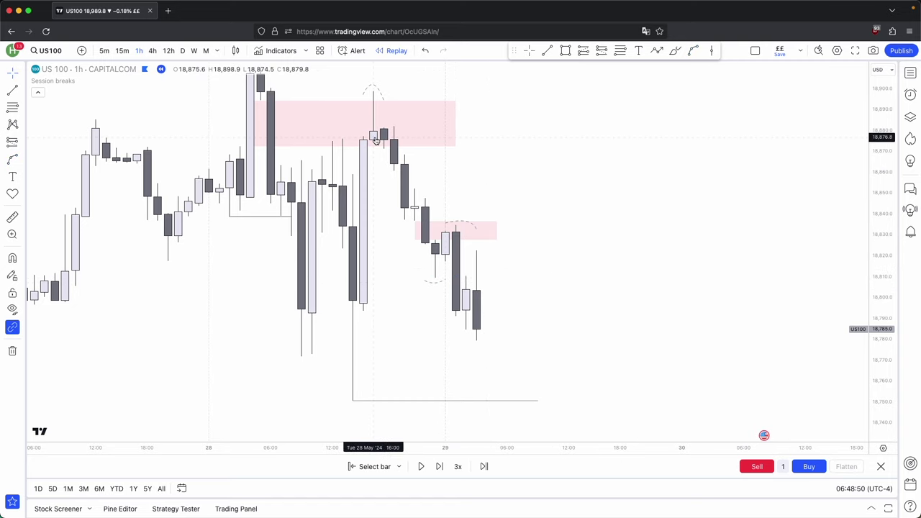
{"action": "left_click", "coordinate": [426, 183], "text": "shift"}
{"action": "left_click", "coordinate": [478, 190]}
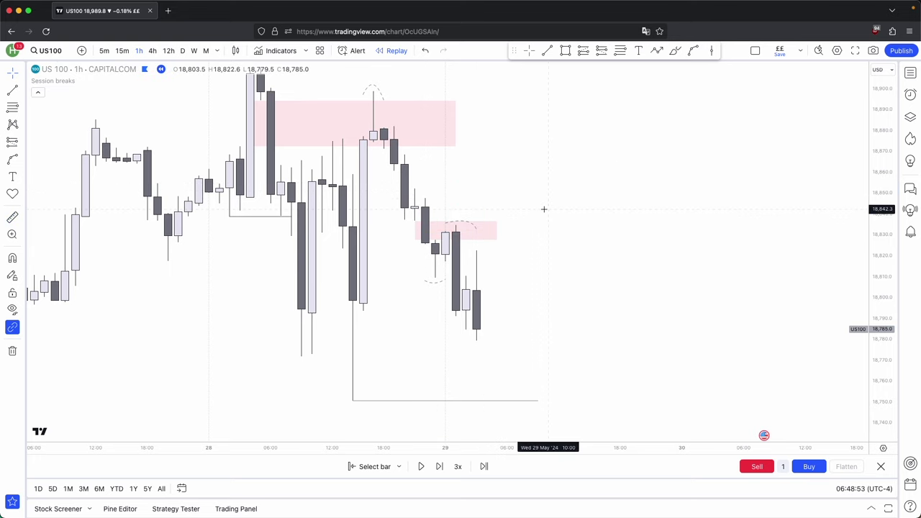
{"action": "scroll", "coordinate": [518, 245], "scroll_direction": "up", "scroll_amount": 1}
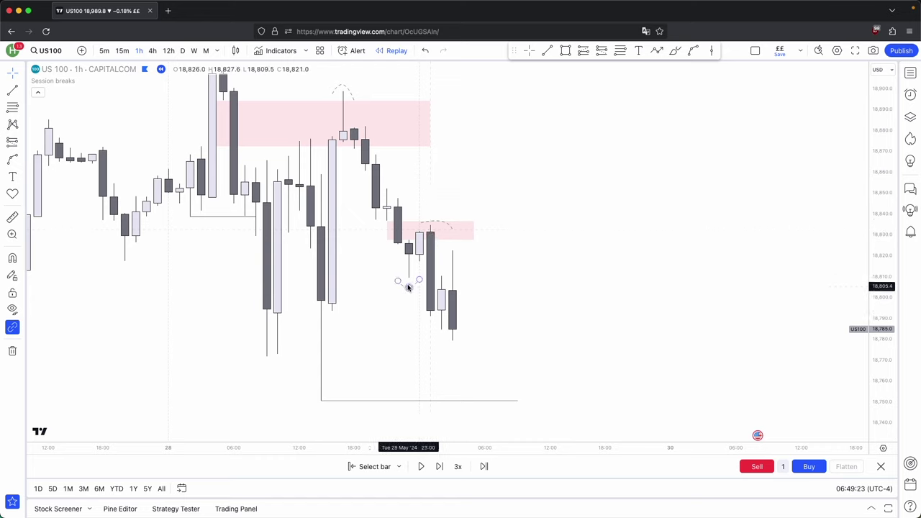
Draw a rectangle from 18,810.5 to 18,817.3 starting at the 29 May 00:00 candle and extend its right edge to about 06:00
{"action": "left_click", "coordinate": [566, 50]}
{"action": "left_click", "coordinate": [442, 277]}
{"action": "left_click", "coordinate": [419, 262]}
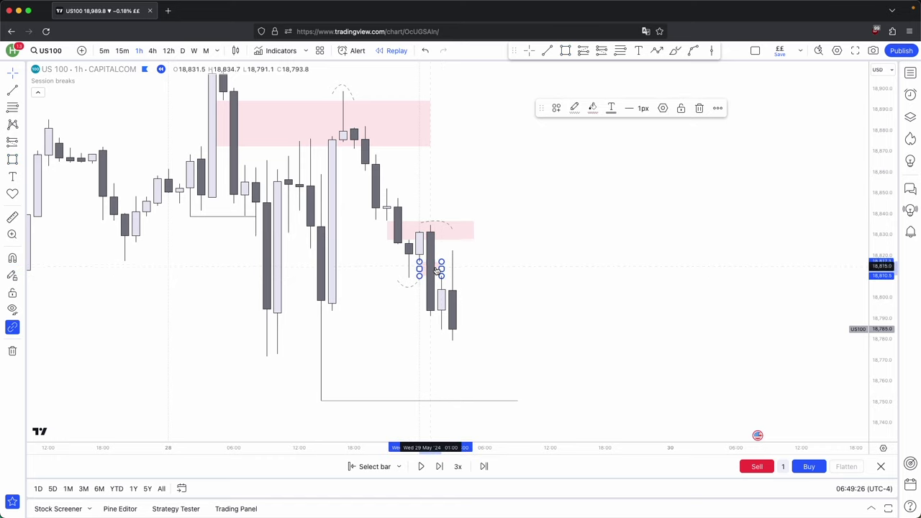
{"action": "left_click_drag", "start_coordinate": [441, 267], "coordinate": [485, 269]}
{"action": "left_click", "coordinate": [500, 273]}
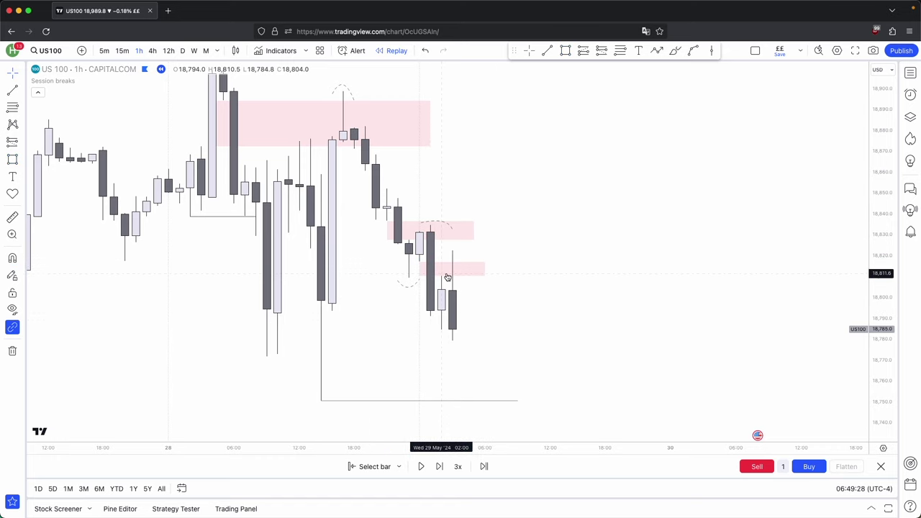
Advance the replay by one bar and move the dashed curve from the 29 May 01:00 high to the 03:00 high
{"action": "left_click", "coordinate": [438, 466]}
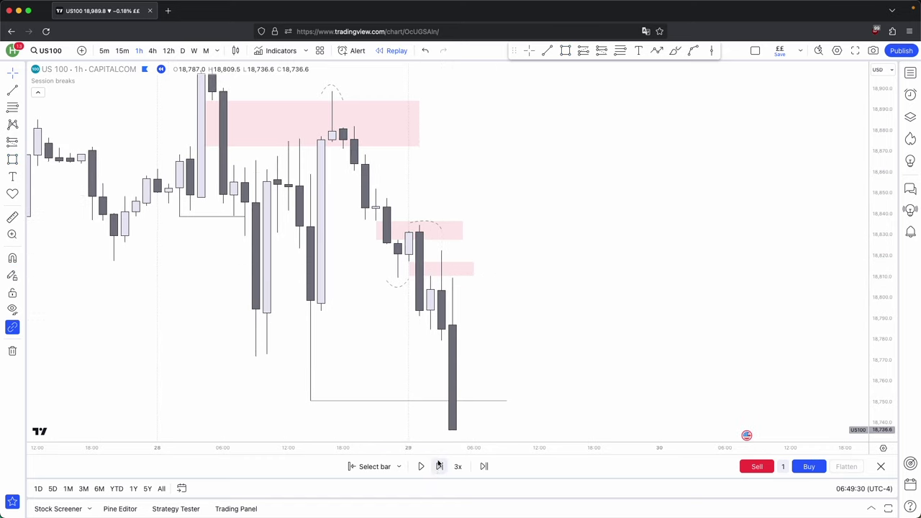
{"action": "left_click_drag", "start_coordinate": [519, 339], "coordinate": [526, 309]}
{"action": "mouse_move", "coordinate": [438, 191]}
{"action": "left_mouse_down"}
{"action": "mouse_move", "coordinate": [448, 215]}
{"action": "mouse_move", "coordinate": [470, 220]}
{"action": "left_mouse_up"}
{"action": "mouse_move", "coordinate": [416, 192]}
{"action": "left_mouse_down"}
{"action": "mouse_move", "coordinate": [437, 223]}
{"action": "mouse_move", "coordinate": [460, 223]}
{"action": "left_mouse_up"}
{"action": "left_click", "coordinate": [348, 182]}
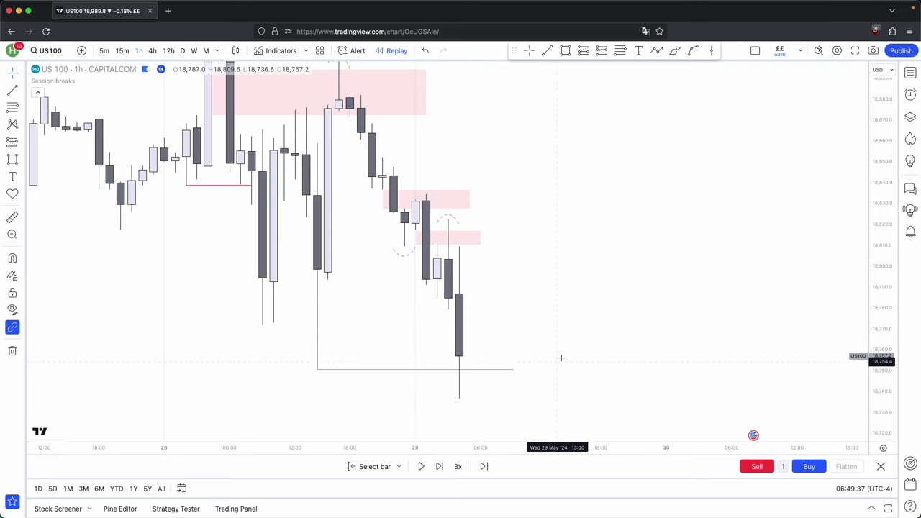
{"action": "left_click_drag", "start_coordinate": [561, 358], "coordinate": [570, 295]}
{"action": "left_click_drag", "start_coordinate": [875, 373], "coordinate": [874, 421]}
{"action": "scroll", "coordinate": [411, 349], "scroll_direction": "down", "scroll_amount": 3}
{"action": "left_click", "coordinate": [459, 288]}
{"action": "left_click", "coordinate": [468, 305]}
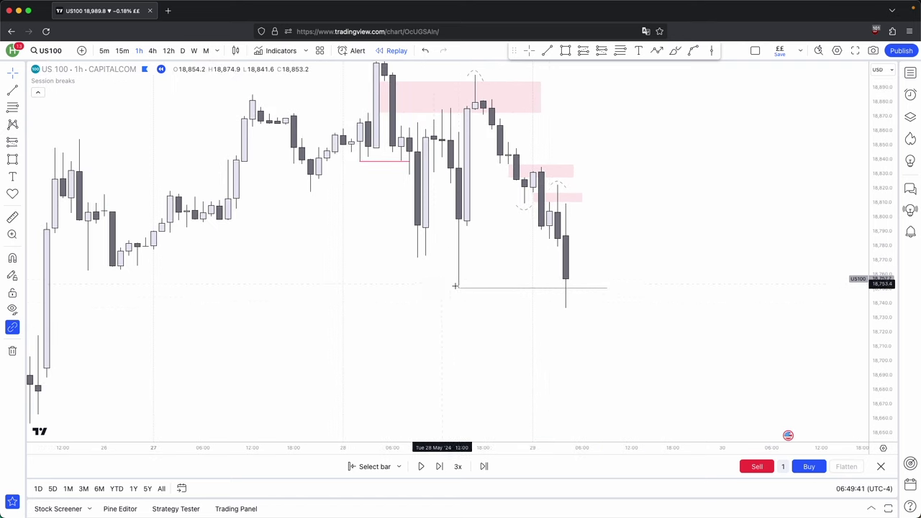
{"action": "left_click_drag", "start_coordinate": [466, 309], "coordinate": [399, 310]}
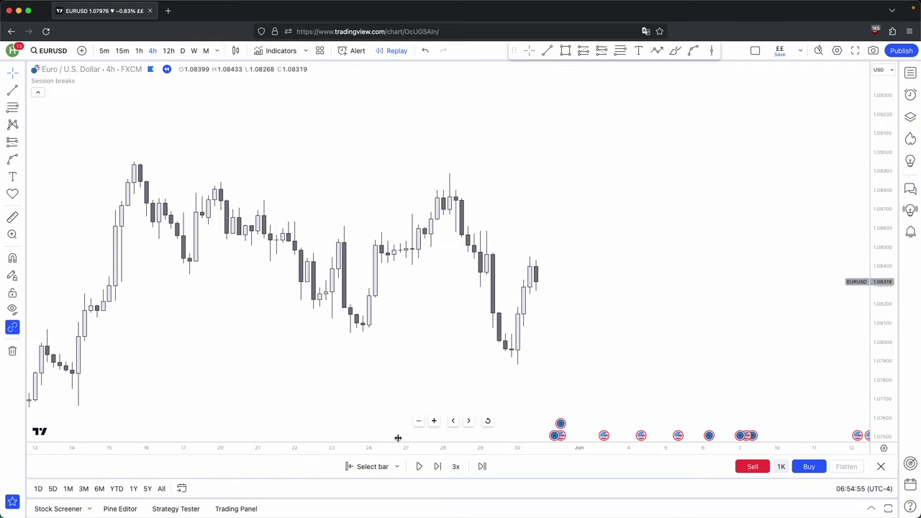
On the EURUSD 4h chart, draw horizontal trend lines from the 30 May 01:00 low and the 29 May 05:00 high at 1.08588
{"action": "scroll", "coordinate": [434, 300], "scroll_direction": "up", "scroll_amount": 2}
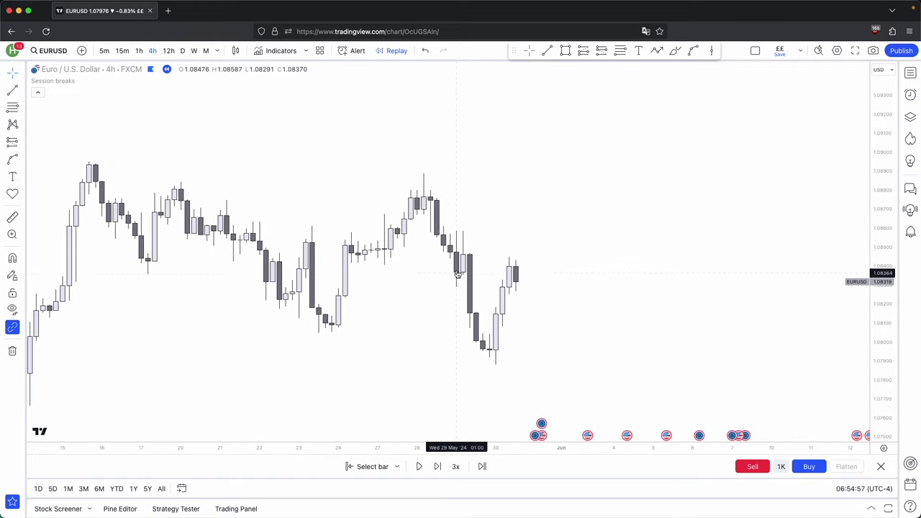
{"action": "scroll", "coordinate": [545, 258], "scroll_direction": "up", "scroll_amount": 1}
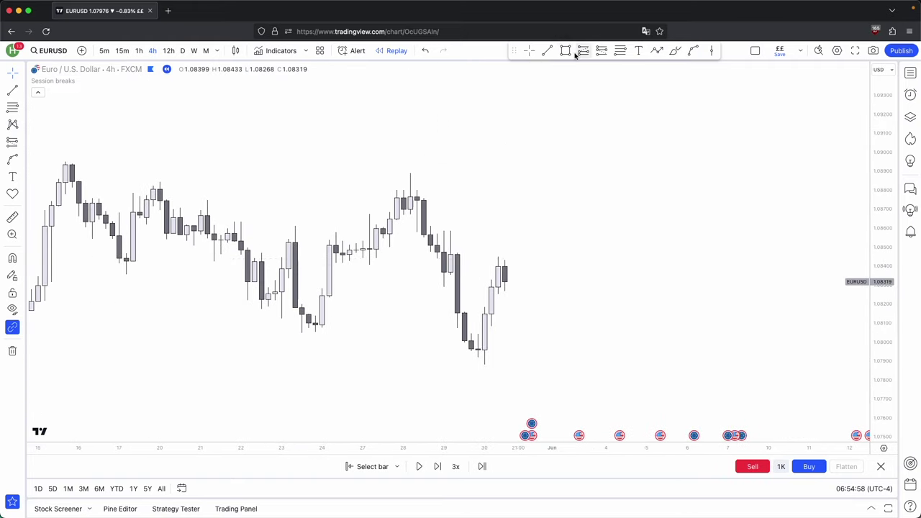
{"action": "left_click", "coordinate": [496, 364]}
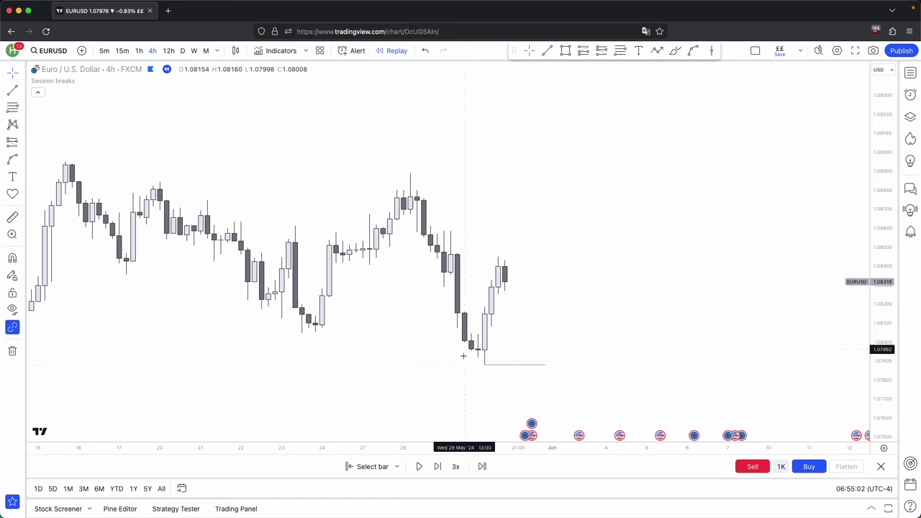
{"action": "left_click", "coordinate": [451, 231]}
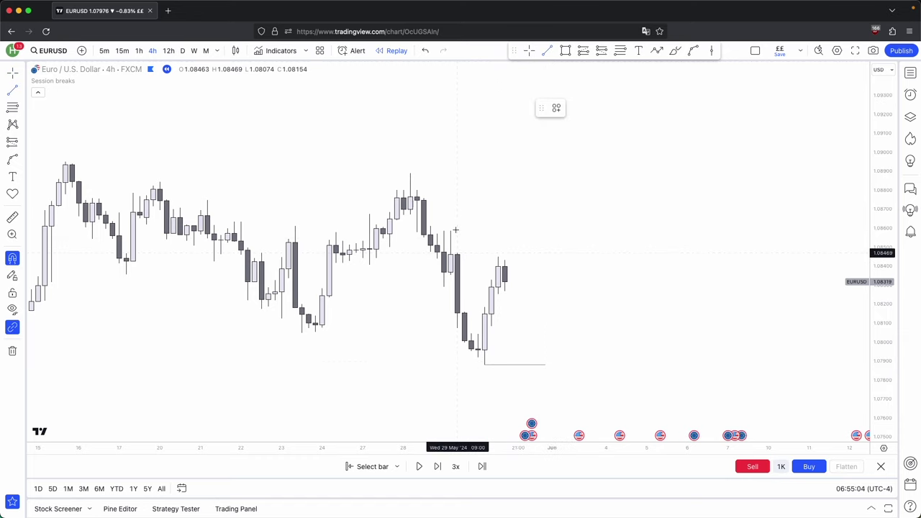
{"action": "left_click", "coordinate": [509, 231]}
Draw horizontal trend lines from the 28 May 05:00 high at 1.08890 and from the 15 May swing high at about 1.0895
{"action": "left_click", "coordinate": [410, 173]}
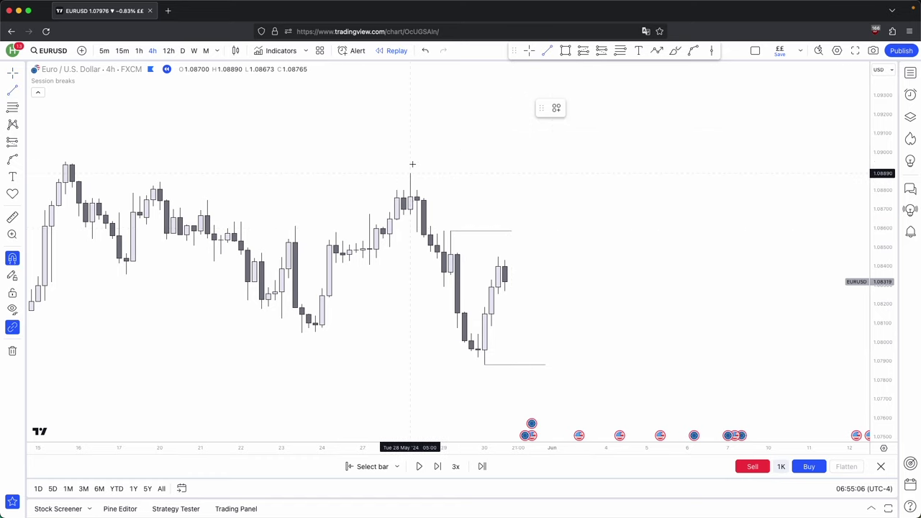
{"action": "left_click", "coordinate": [478, 173]}
{"action": "left_click", "coordinate": [544, 51]}
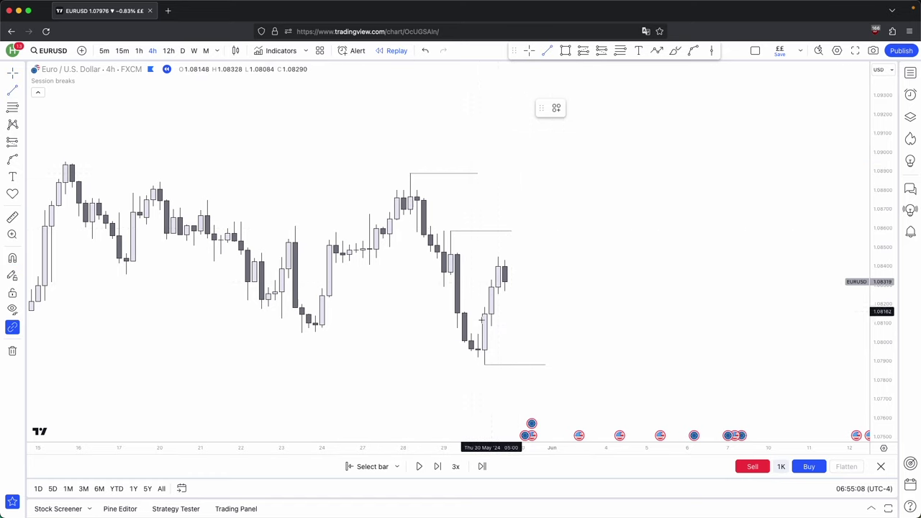
{"action": "scroll", "coordinate": [117, 187], "scroll_direction": "down", "scroll_amount": 1}
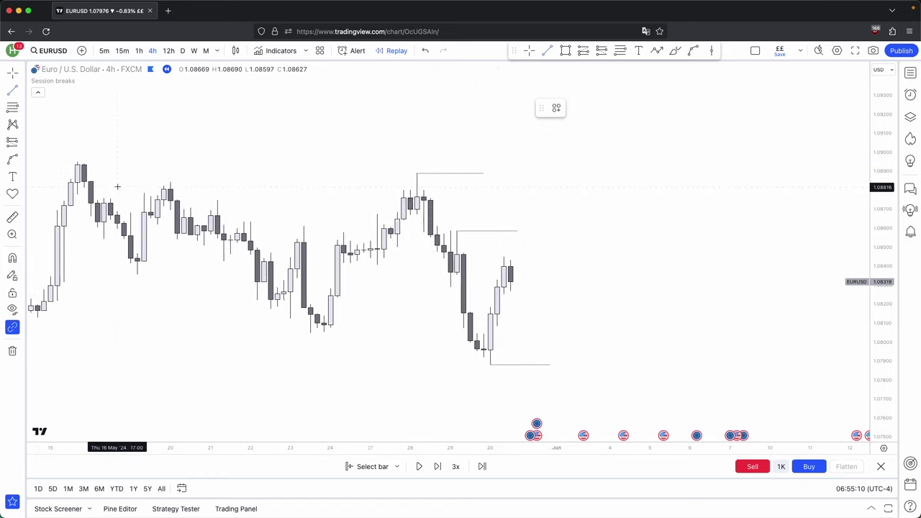
{"action": "left_click", "coordinate": [87, 151]}
{"action": "left_click", "coordinate": [411, 161]}
{"action": "left_click", "coordinate": [637, 214]}
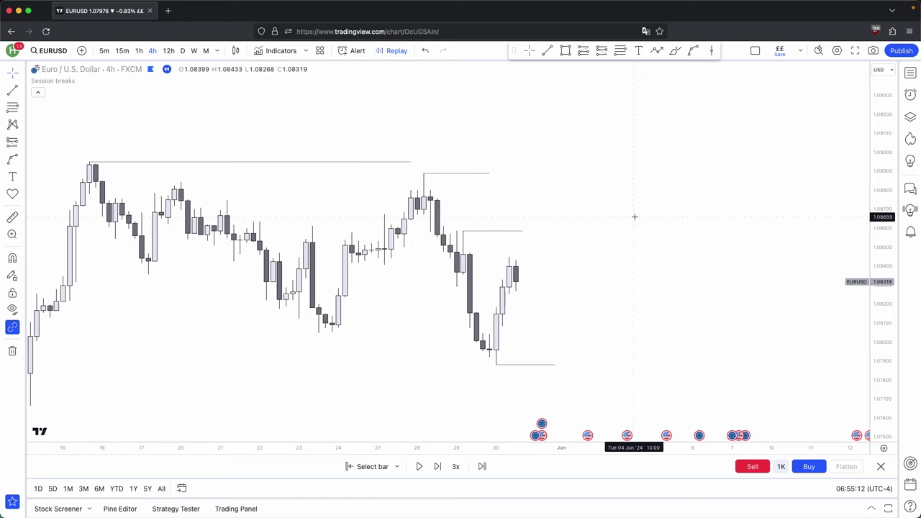
Advance the replay bar by bar to the 31 May 05:00 candle
{"action": "left_click", "coordinate": [438, 466]}
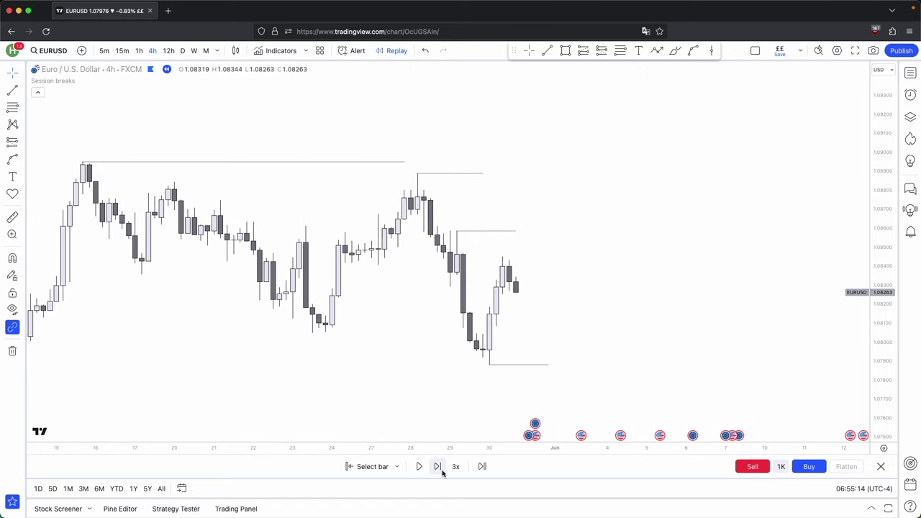
{"action": "left_click", "coordinate": [437, 466]}
{"action": "left_click", "coordinate": [438, 466]}
{"action": "left_click", "coordinate": [438, 466]}
{"action": "left_click", "coordinate": [437, 467]}
{"action": "left_click", "coordinate": [438, 467]}
Draw short horizontal trend lines from the 30 May 09:00 high at 1.08451 and the 30 May 21:00 low at 1.08112
{"action": "left_click", "coordinate": [467, 252]}
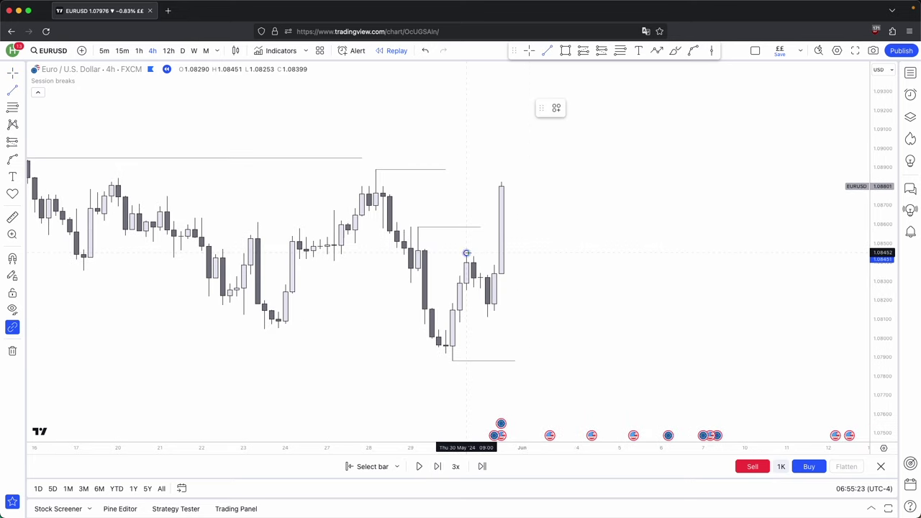
{"action": "left_click", "coordinate": [480, 252]}
{"action": "left_click", "coordinate": [547, 50]}
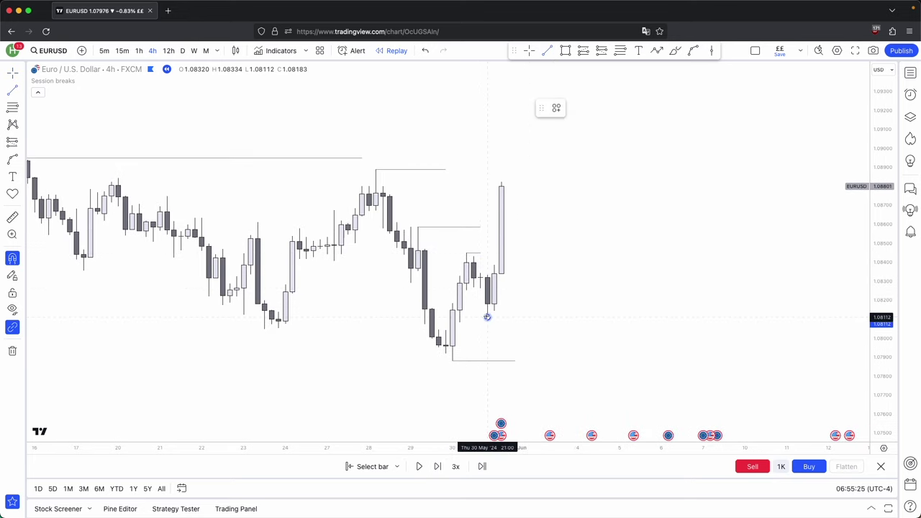
{"action": "left_click_drag", "start_coordinate": [488, 316], "coordinate": [516, 316]}
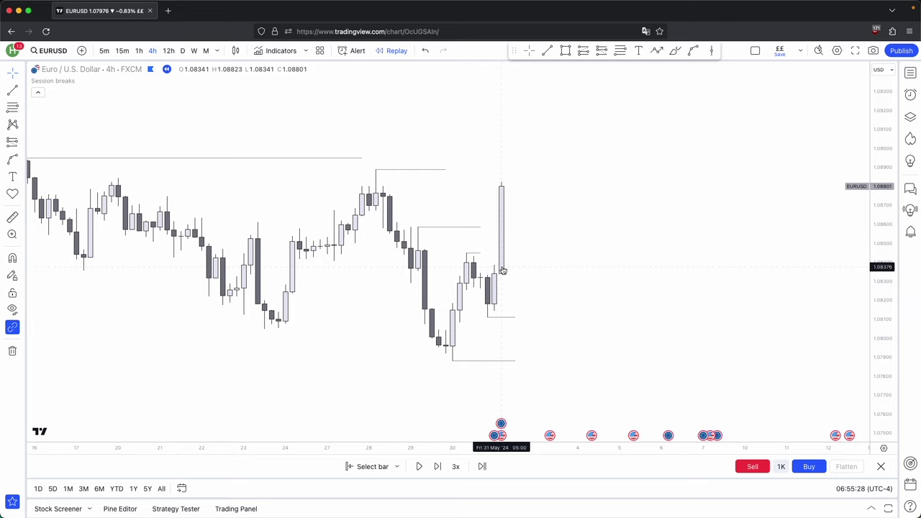
Extend the lines at the 29 May 05:00 and 30 May 09:00 highs to 31 May 01:00 and delete both
{"action": "left_click_drag", "start_coordinate": [480, 253], "coordinate": [494, 253]}
{"action": "key", "text": "Escape"}
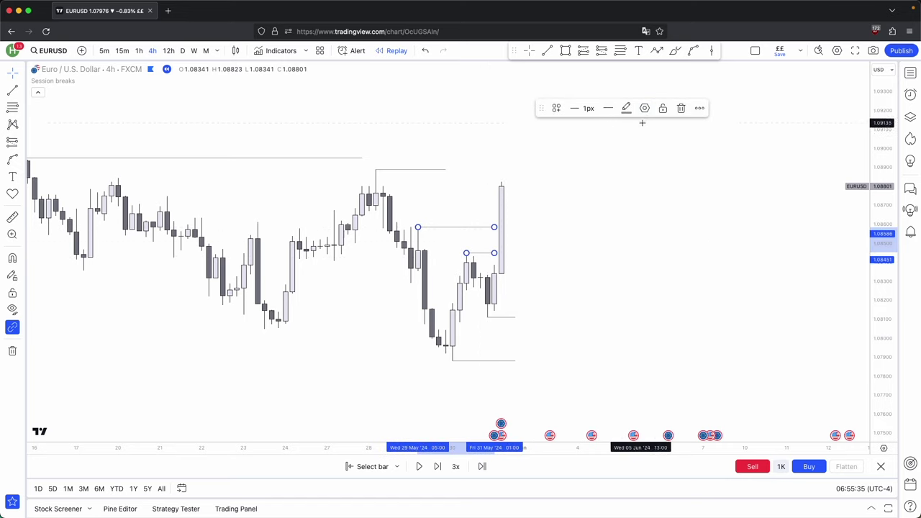
{"action": "left_click", "coordinate": [663, 108]}
{"action": "left_click", "coordinate": [679, 109]}
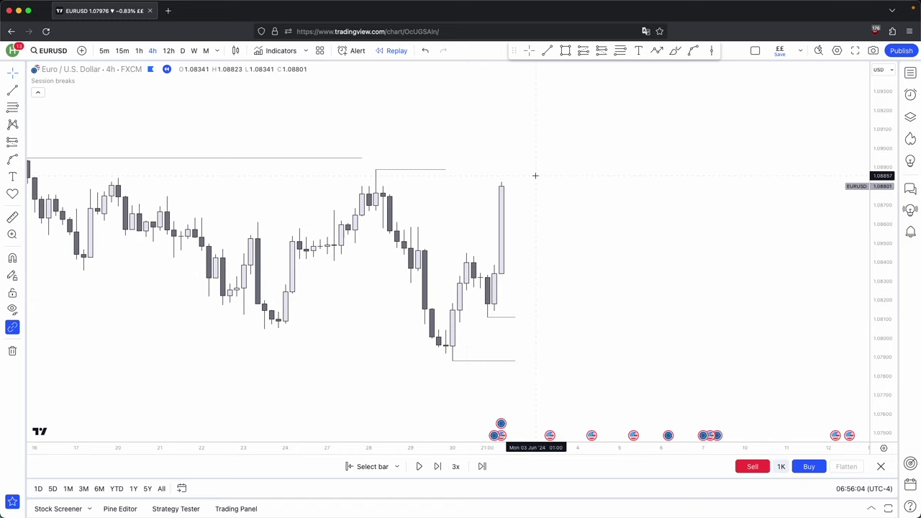
Advance the replay bar by bar to the 3 June 09:00 candle
{"action": "left_click", "coordinate": [432, 470]}
{"action": "left_click", "coordinate": [431, 470]}
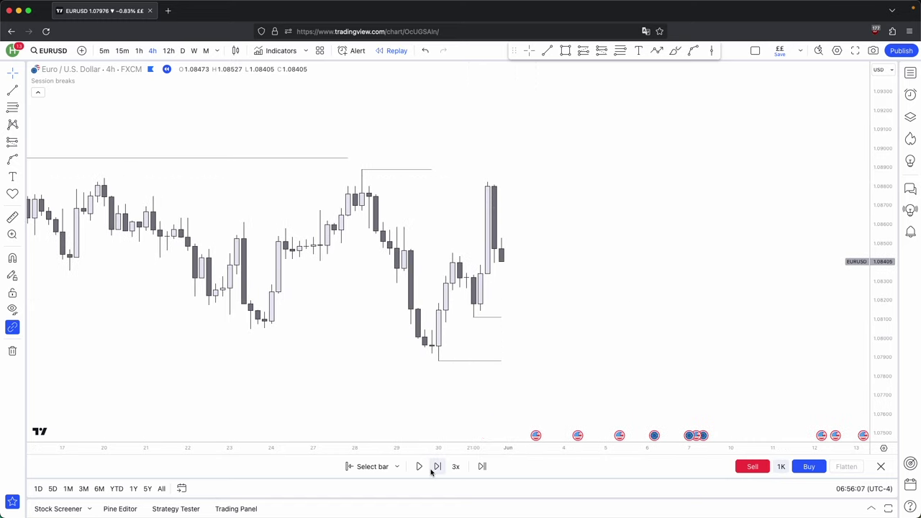
{"action": "left_click", "coordinate": [434, 469]}
{"action": "left_click", "coordinate": [434, 469]}
{"action": "left_click", "coordinate": [434, 468]}
{"action": "left_click", "coordinate": [434, 469]}
{"action": "left_click", "coordinate": [434, 468]}
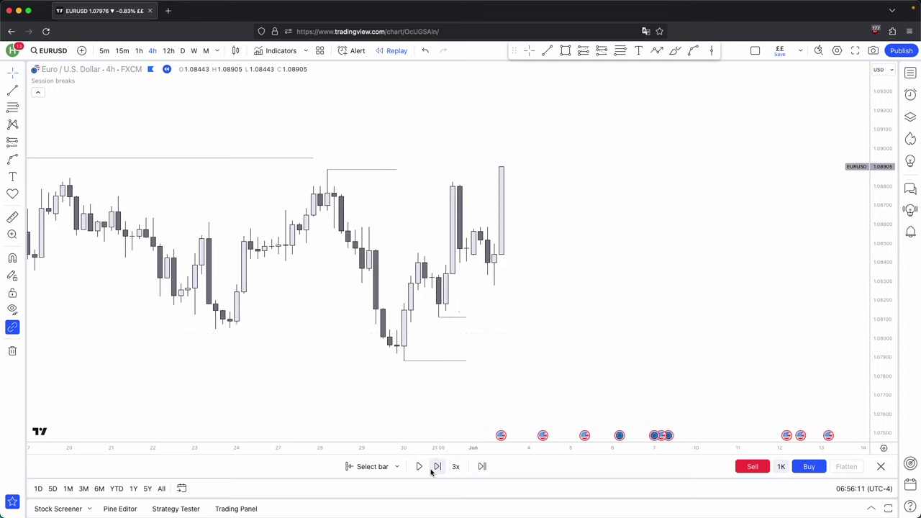
Draw a rectangle from 1.08320 to 1.08183 at the 30 May 21:00 candle and extend its right edge to 4 June
{"action": "left_click", "coordinate": [568, 52]}
{"action": "left_click", "coordinate": [439, 278]}
{"action": "left_click", "coordinate": [439, 304]}
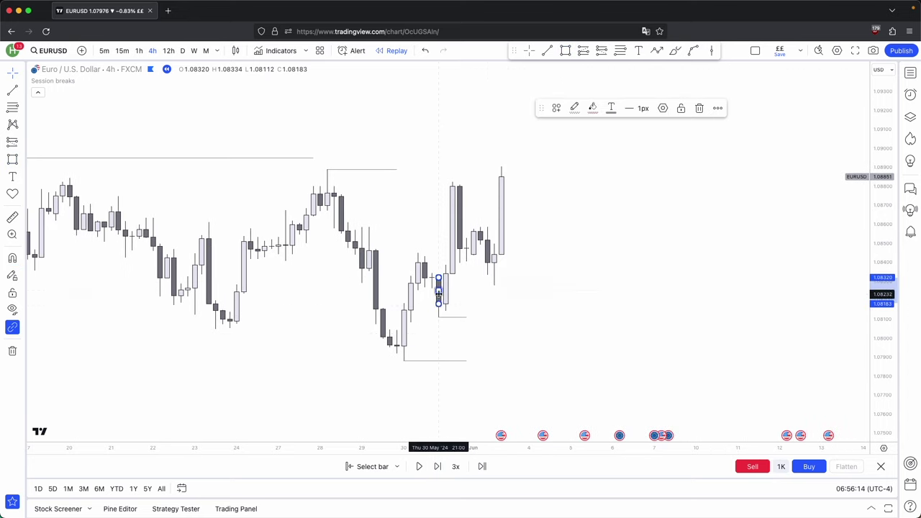
{"action": "left_click_drag", "start_coordinate": [439, 291], "coordinate": [544, 290]}
{"action": "left_click", "coordinate": [577, 287]}
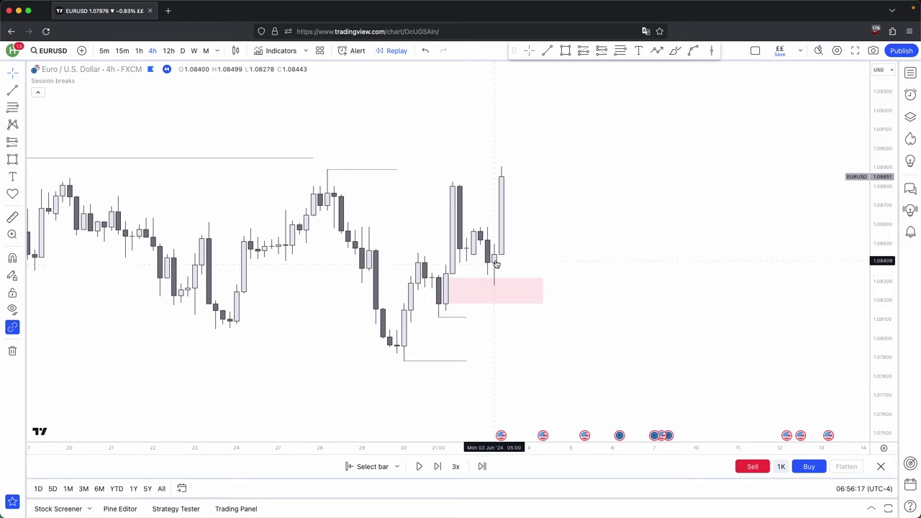
Draw horizontal trend lines to the 3 June 09:00 candle from the minor high at about 1.0859 and the 31 May 05:00 high at 1.08823
{"action": "left_click", "coordinate": [548, 52]}
{"action": "left_click", "coordinate": [480, 226]}
{"action": "left_click", "coordinate": [500, 227]}
{"action": "left_click", "coordinate": [547, 52]}
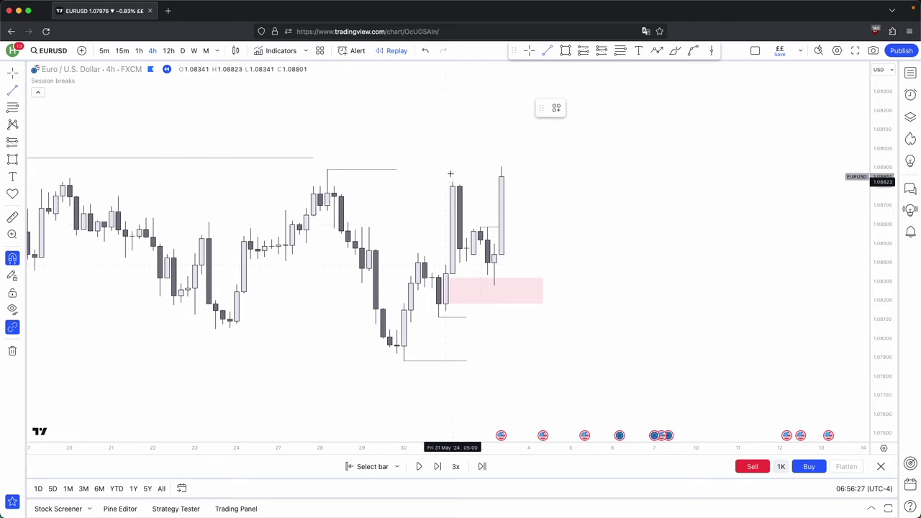
{"action": "left_click", "coordinate": [495, 187]}
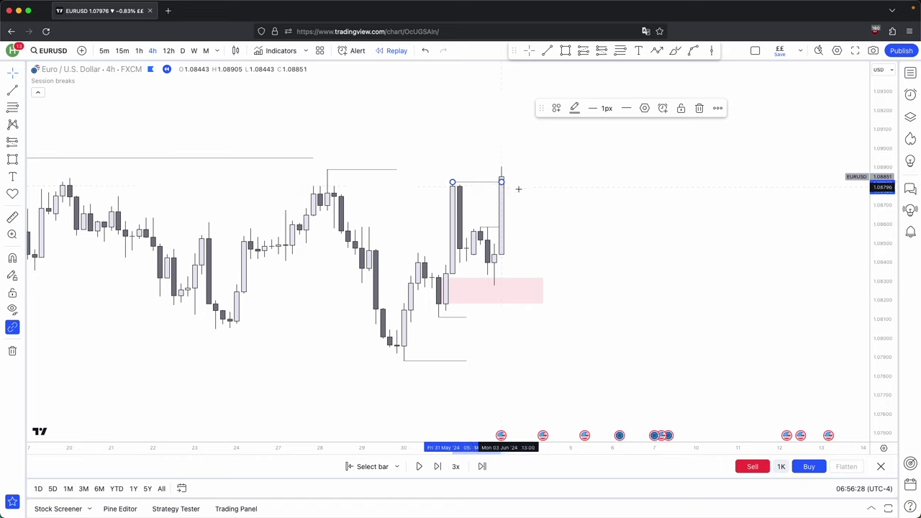
Draw a short horizontal trend line from the 3 June 05:00 low at 1.08278 inside the rectangle
{"action": "left_click", "coordinate": [404, 375], "text": "shift"}
{"action": "left_click", "coordinate": [508, 375]}
{"action": "left_click", "coordinate": [545, 365]}
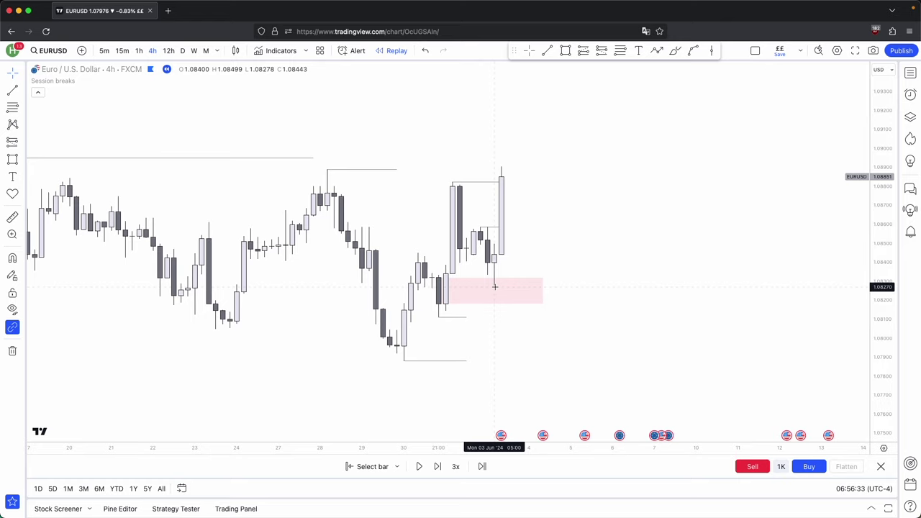
{"action": "left_click_drag", "start_coordinate": [494, 286], "coordinate": [514, 286]}
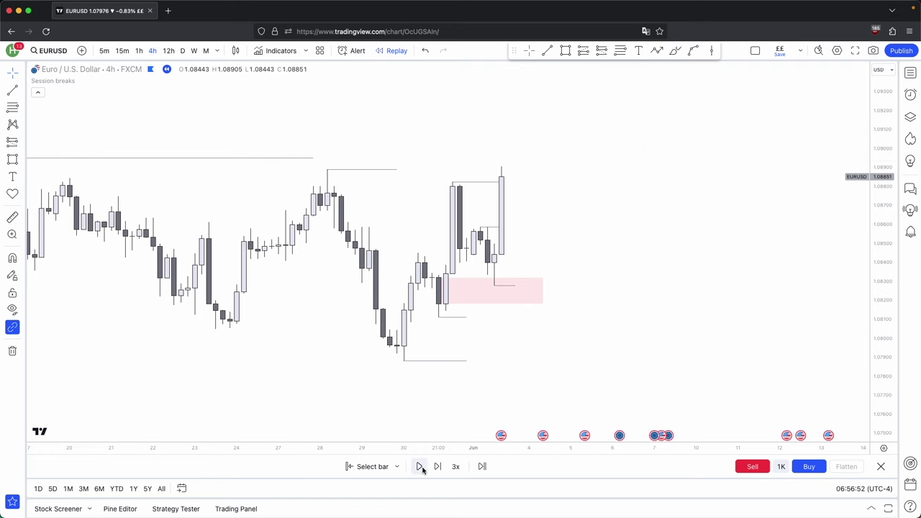
Extend the 28 May high line to 3 June 21:00 and the 15 May high line to about 6 June
{"action": "left_click_drag", "start_coordinate": [565, 230], "coordinate": [563, 239]}
{"action": "left_click_drag", "start_coordinate": [394, 178], "coordinate": [519, 178]}
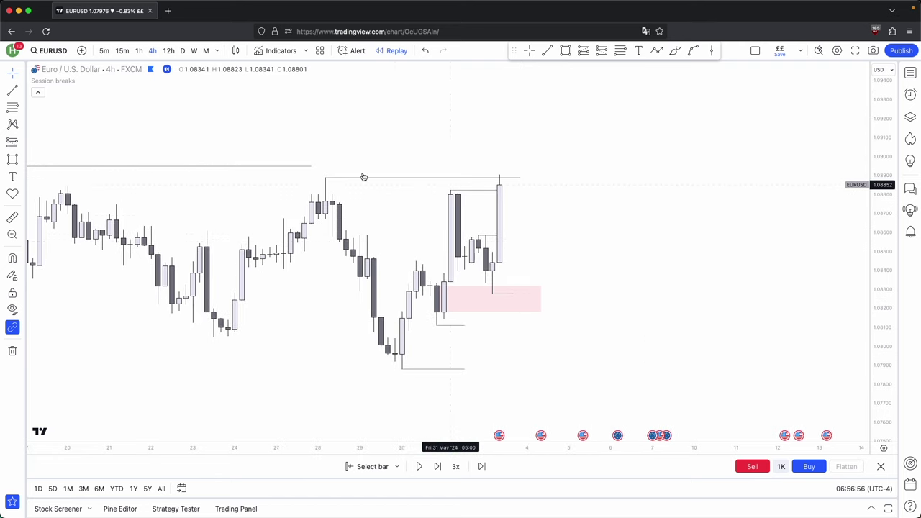
{"action": "scroll", "coordinate": [325, 177], "scroll_direction": "down", "scroll_amount": 3}
{"action": "left_click_drag", "start_coordinate": [499, 167], "coordinate": [703, 167]}
{"action": "left_click", "coordinate": [553, 178]}
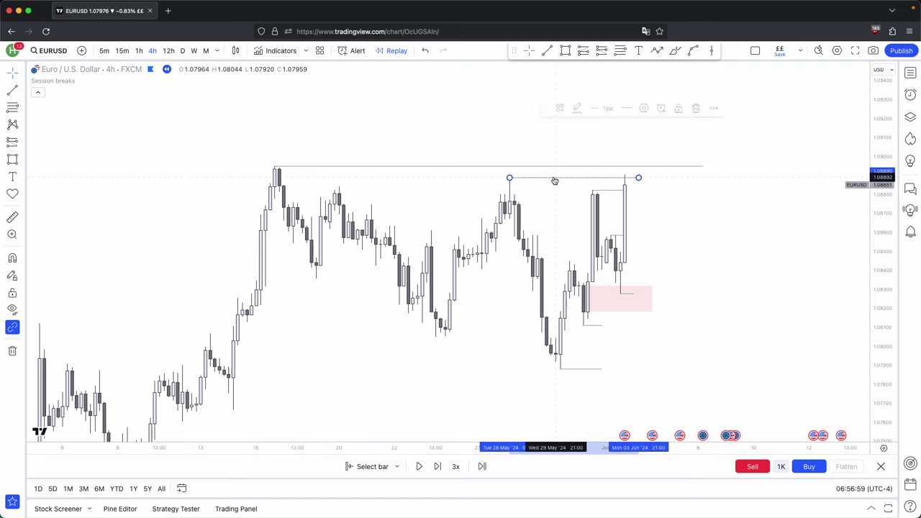
Delete the 28 May high line and draw a horizontal trend line from the 21 March 01:00 high at 1.09425 to 6 June 05:00
{"action": "left_click", "coordinate": [689, 128]}
{"action": "scroll", "coordinate": [689, 137], "scroll_direction": "down", "scroll_amount": 3}
{"action": "scroll", "coordinate": [689, 137], "scroll_direction": "down", "scroll_amount": 3}
{"action": "left_click_drag", "start_coordinate": [883, 210], "coordinate": [884, 313]}
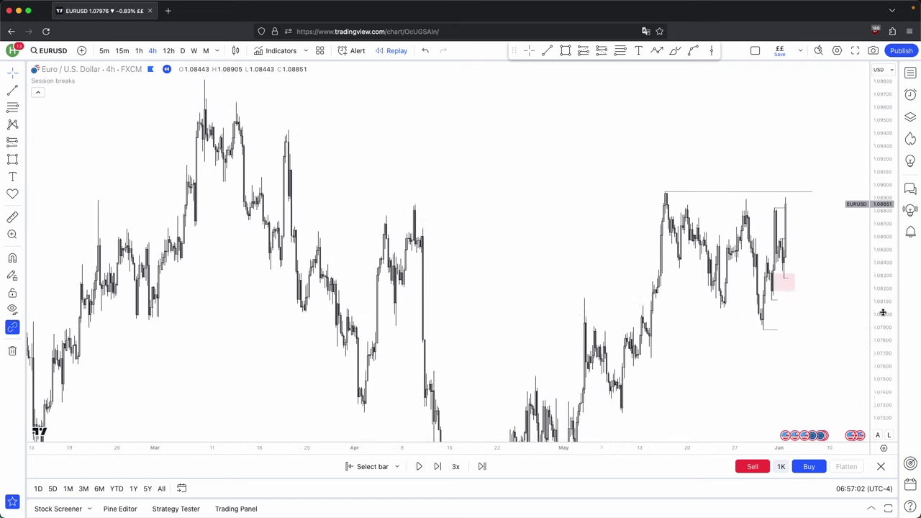
{"action": "left_click", "coordinate": [279, 162], "text": "super"}
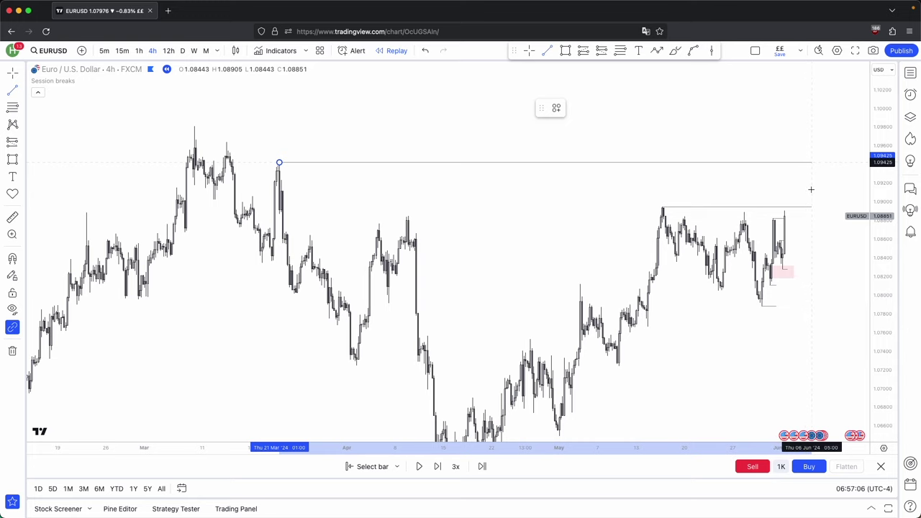
{"action": "left_click", "coordinate": [811, 189], "text": "shift"}
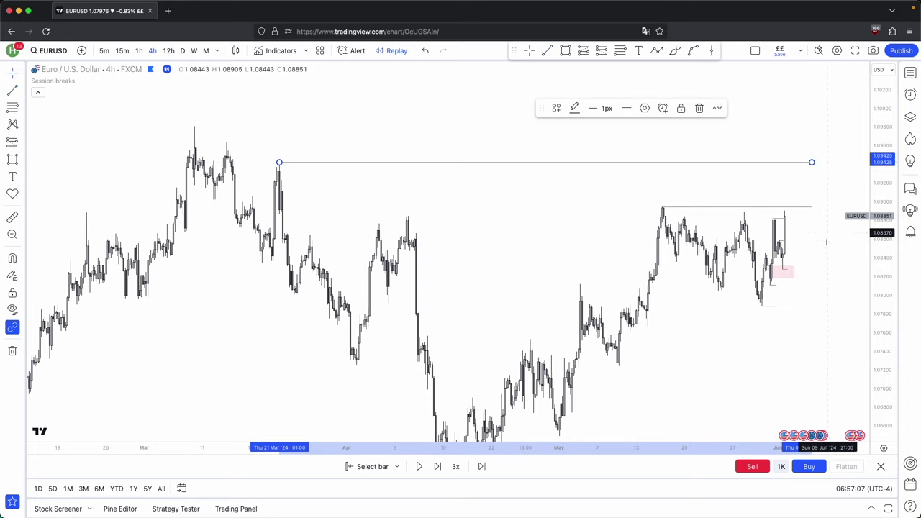
{"action": "left_click", "coordinate": [828, 249]}
Examine the 4h price structure from the March highs to the 3 June rally out of the pink rectangle
{"action": "left_click_drag", "start_coordinate": [884, 249], "coordinate": [883, 385]}
{"action": "scroll", "coordinate": [832, 372], "scroll_direction": "down", "scroll_amount": 4}
{"action": "left_click_drag", "start_coordinate": [828, 370], "coordinate": [699, 362]}
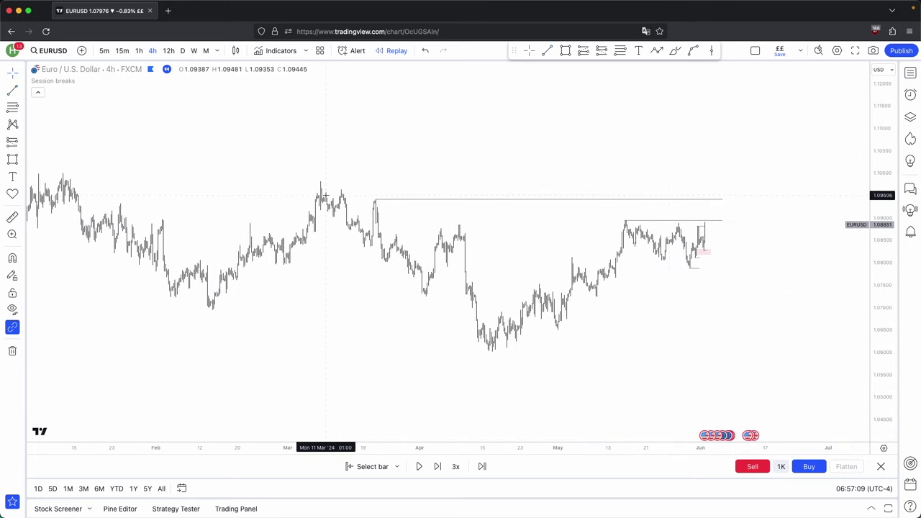
{"action": "scroll", "coordinate": [720, 304], "scroll_direction": "up", "scroll_amount": 4}
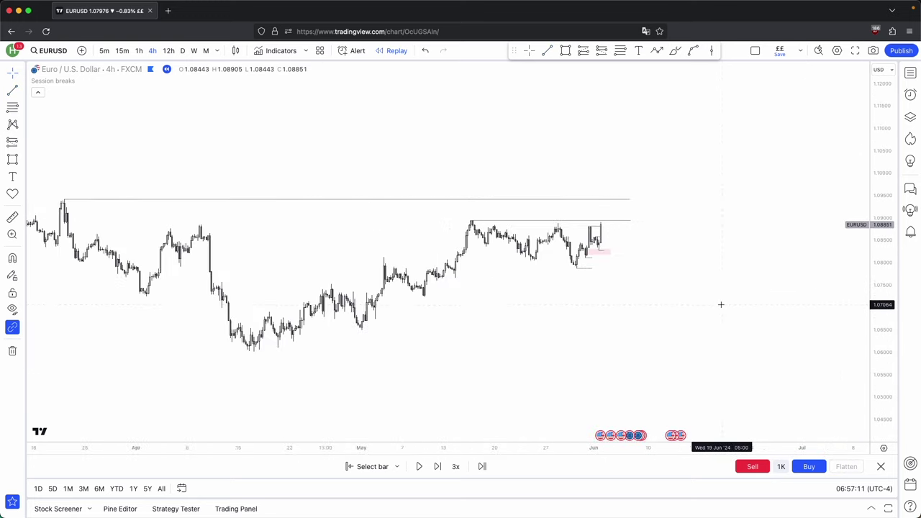
{"action": "scroll", "coordinate": [676, 334], "scroll_direction": "up", "scroll_amount": 5}
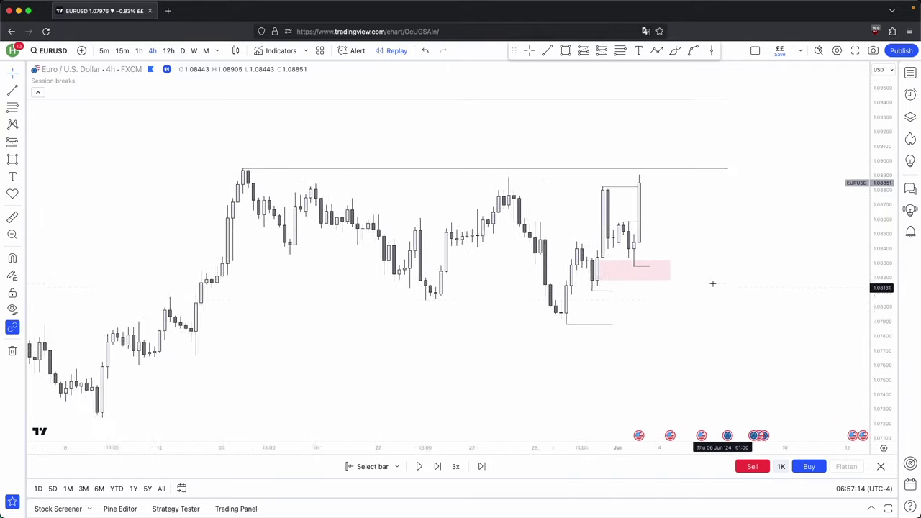
{"action": "scroll", "coordinate": [714, 263], "scroll_direction": "up", "scroll_amount": 3}
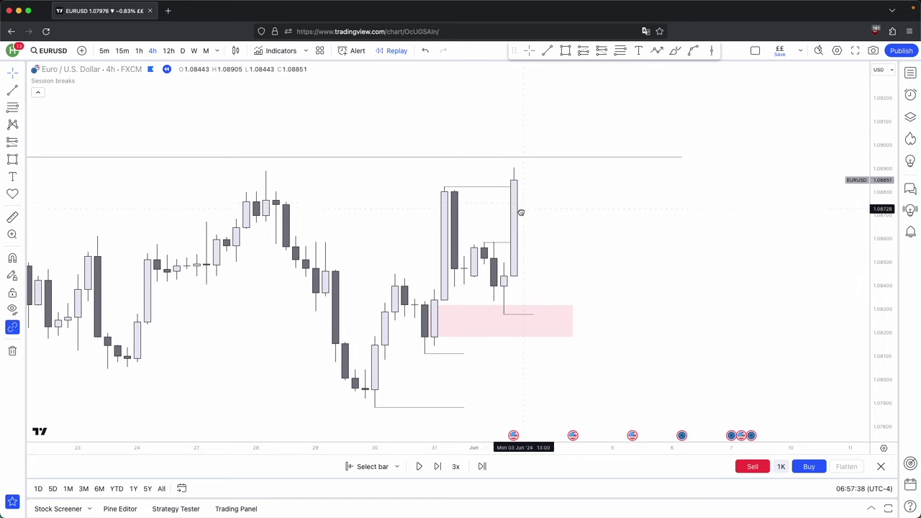
{"action": "left_click_drag", "start_coordinate": [522, 211], "coordinate": [520, 218]}
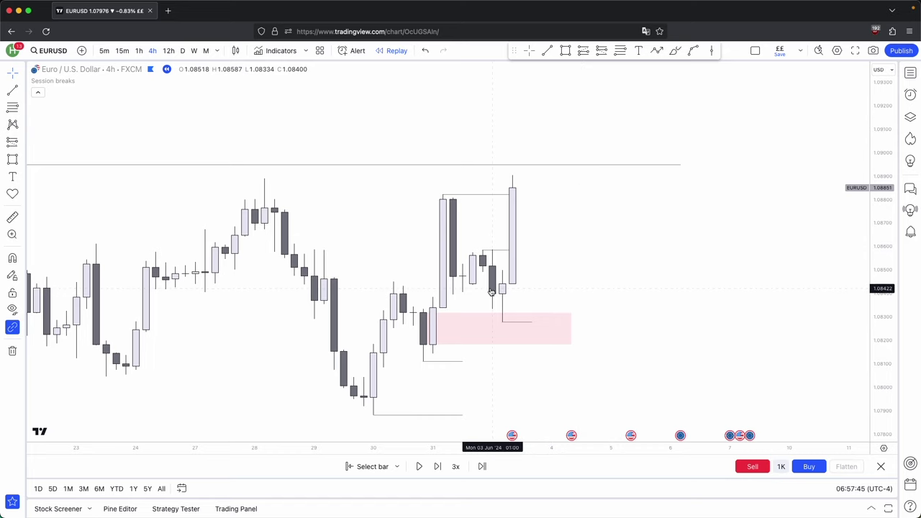
{"action": "left_click_drag", "start_coordinate": [525, 189], "coordinate": [524, 191]}
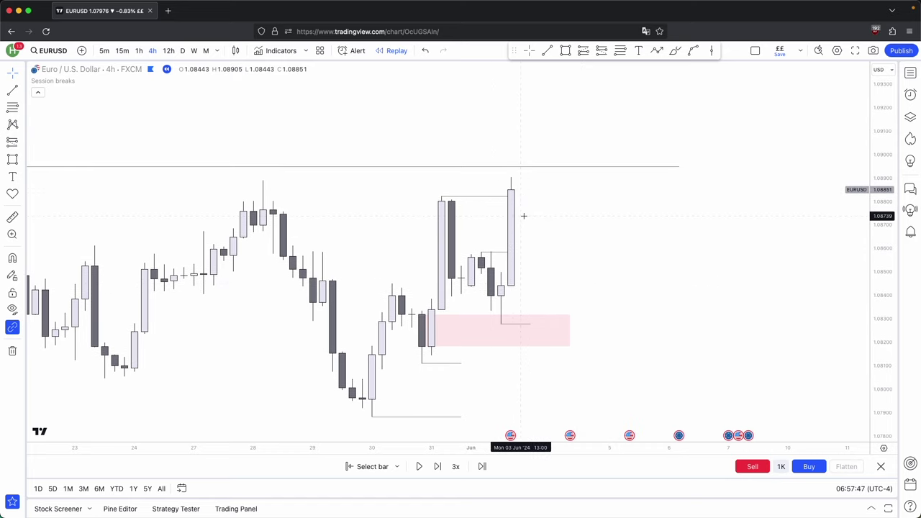
Switch to the 15-minute timeframe, advance the replay one bar and draw a horizontal line at 1.08851 from 3 June 13:00 to 16:15
{"action": "left_click", "coordinate": [123, 50]}
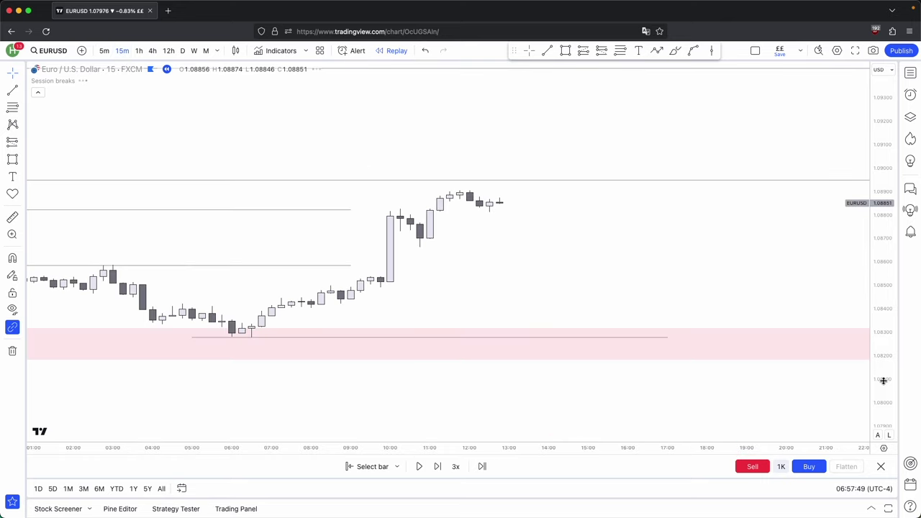
{"action": "left_click_drag", "start_coordinate": [884, 385], "coordinate": [881, 243]}
{"action": "left_click_drag", "start_coordinate": [633, 254], "coordinate": [620, 286]}
{"action": "left_click", "coordinate": [437, 467]}
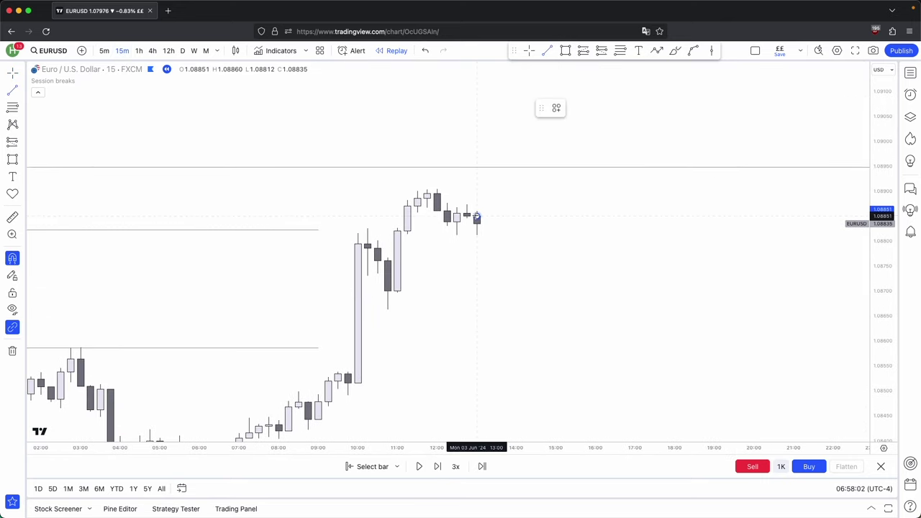
{"action": "left_click", "coordinate": [606, 216]}
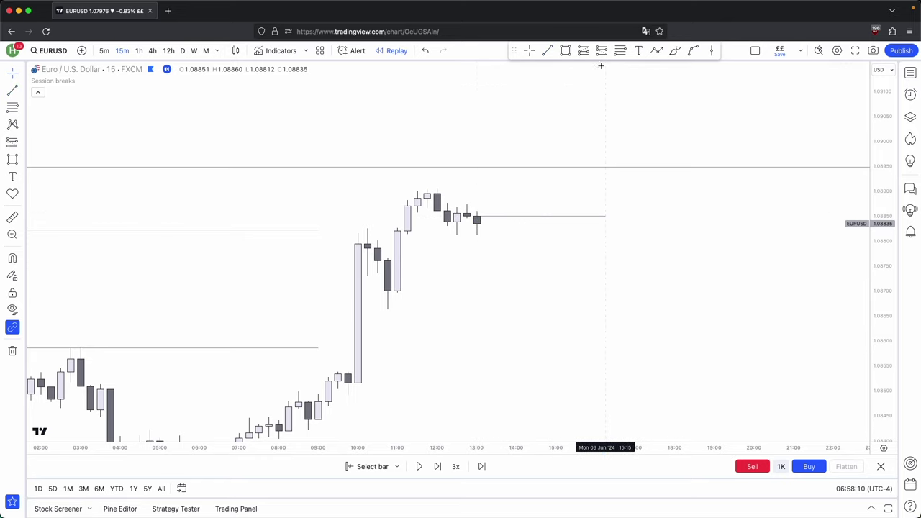
Draw a projected zigzag path from the last candle to about 1.0900 above the 15 May high line, and delete it
{"action": "left_click", "coordinate": [657, 51]}
{"action": "left_click", "coordinate": [487, 224]}
{"action": "left_click", "coordinate": [496, 173]}
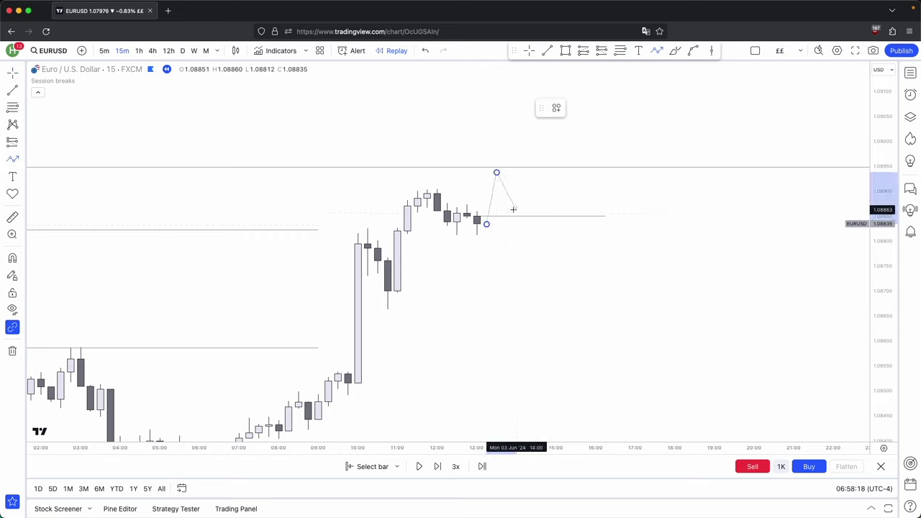
{"action": "left_click", "coordinate": [515, 205]}
{"action": "left_click", "coordinate": [535, 144]}
{"action": "left_click", "coordinate": [680, 108]}
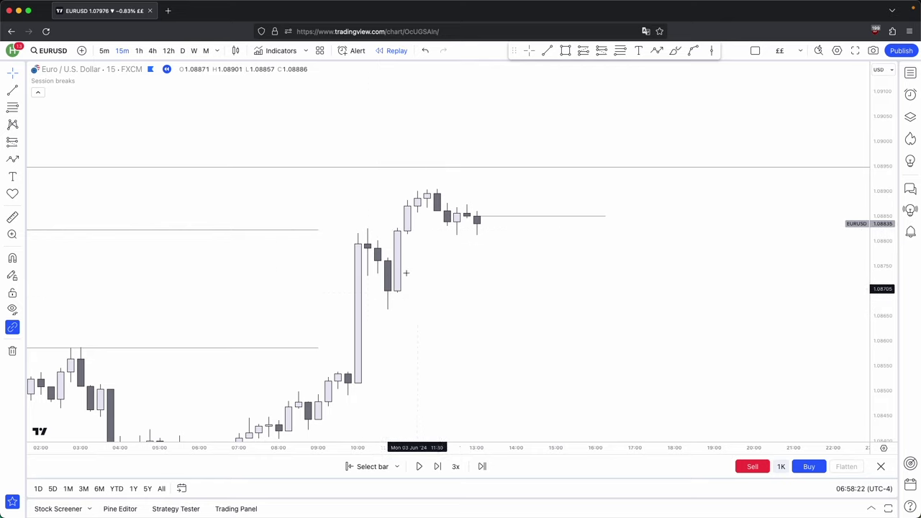
Draw a short horizontal trend line from the 3 June 10:15 high at 1.08826 to about 11:15
{"action": "left_click", "coordinate": [546, 52]}
{"action": "left_click", "coordinate": [368, 229], "text": "super"}
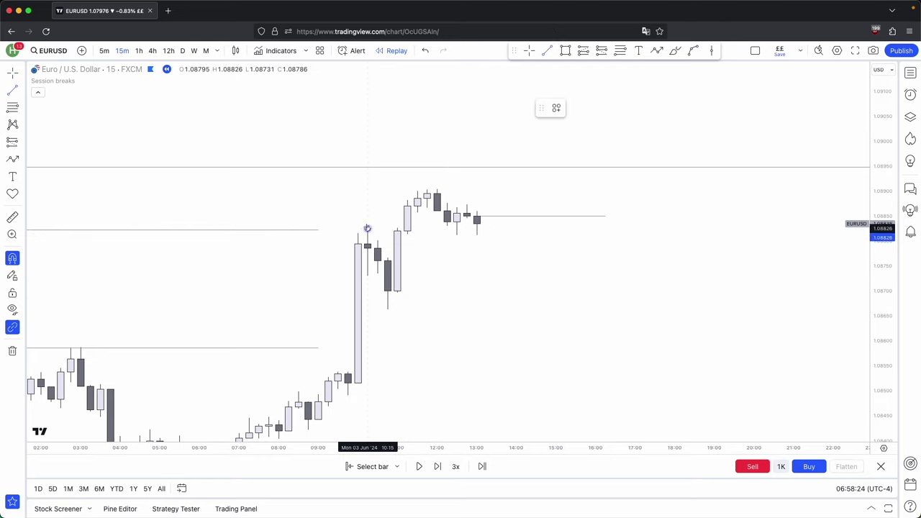
{"action": "left_click", "coordinate": [408, 229], "text": "shift"}
{"action": "left_click", "coordinate": [475, 251]}
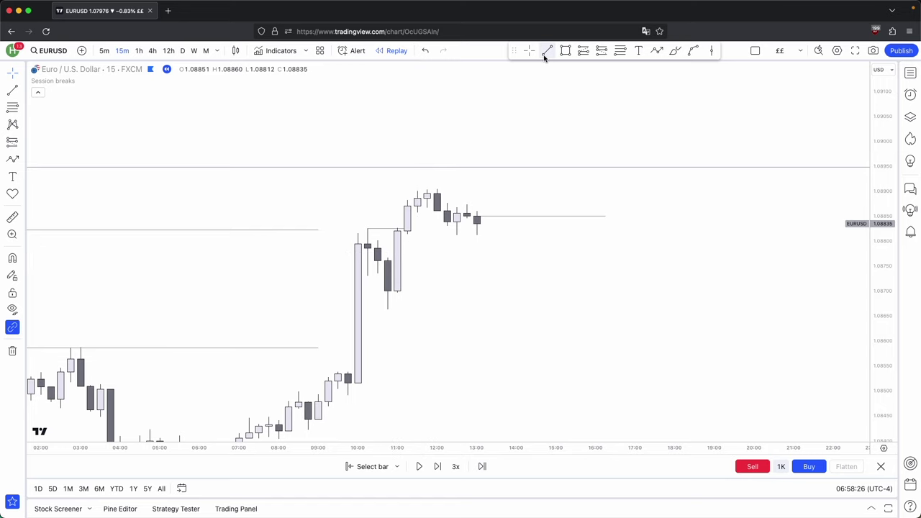
{"action": "left_click", "coordinate": [565, 51]}
{"action": "left_click", "coordinate": [388, 258], "text": "super"}
{"action": "left_click", "coordinate": [408, 234], "text": "super"}
{"action": "left_click_drag", "start_coordinate": [408, 246], "coordinate": [596, 265]}
{"action": "key", "text": "Delete"}
Draw a rectangle from the 10:15 high at 1.08826 to the 10:45 low at 1.08663 and extend its right edge to about 15:15
{"action": "left_click", "coordinate": [565, 52]}
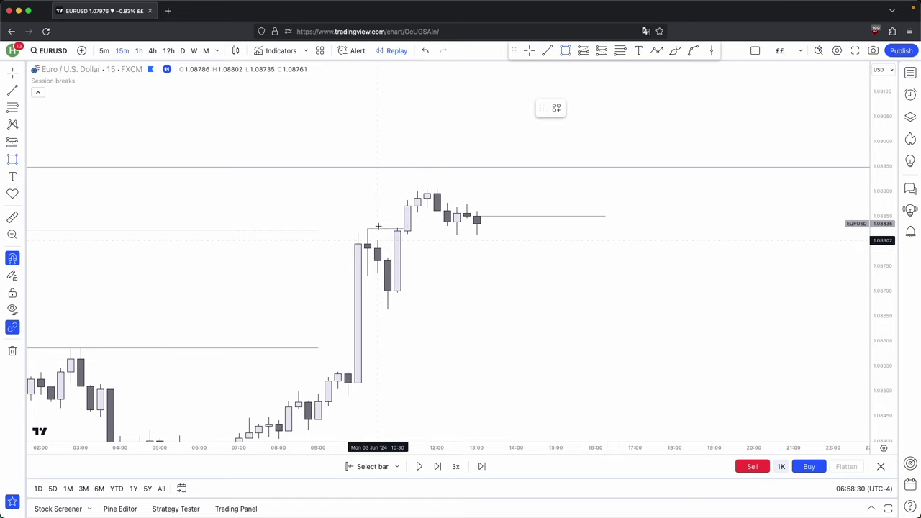
{"action": "left_click", "coordinate": [367, 224]}
{"action": "left_click", "coordinate": [393, 312]}
{"action": "left_click_drag", "start_coordinate": [398, 292], "coordinate": [391, 313]}
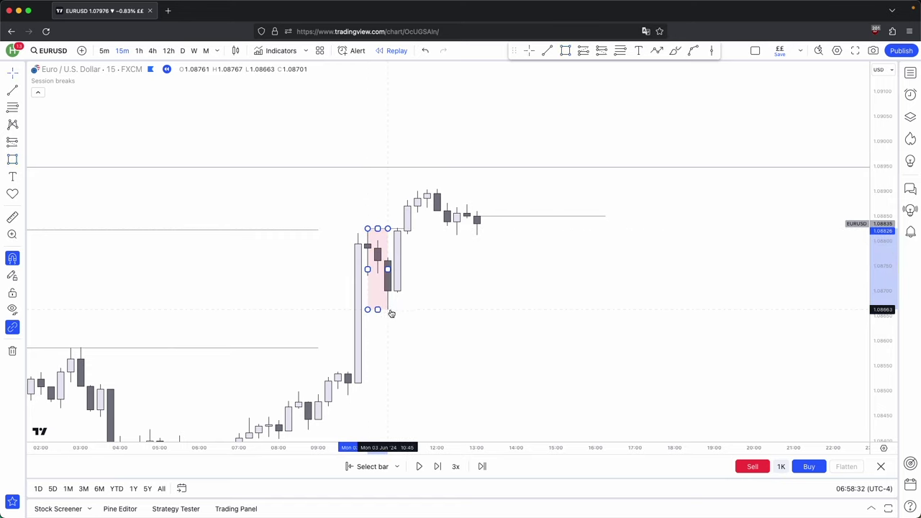
{"action": "left_click_drag", "start_coordinate": [387, 269], "coordinate": [570, 283]}
{"action": "left_click", "coordinate": [571, 284]}
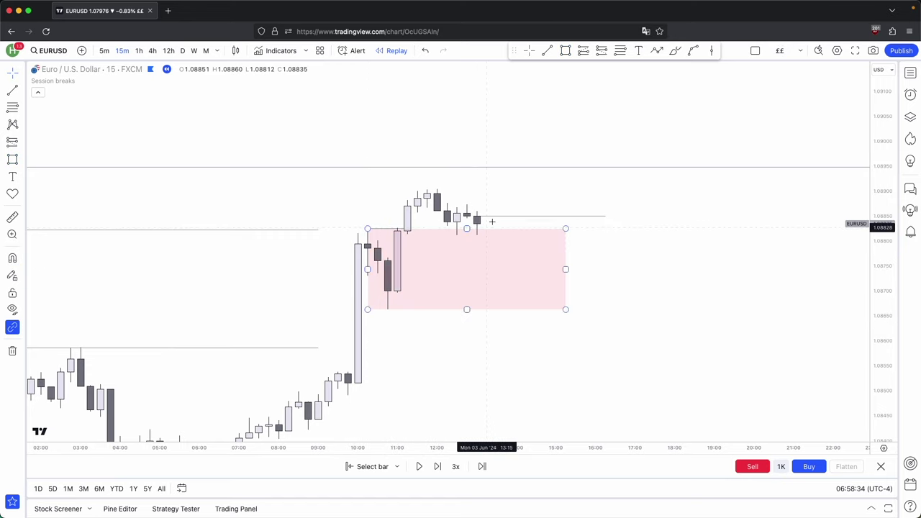
Place a long position over the rectangle with entry at 1.08823, stop at 1.08656 and target at 1.08948
{"action": "left_click", "coordinate": [578, 52]}
{"action": "left_click", "coordinate": [466, 229]}
{"action": "left_click_drag", "start_coordinate": [487, 251], "coordinate": [477, 246]}
{"action": "left_click_drag", "start_coordinate": [456, 293], "coordinate": [403, 292]}
{"action": "left_click", "coordinate": [432, 318]}
{"action": "scroll", "coordinate": [612, 329], "scroll_direction": "down", "scroll_amount": 2}
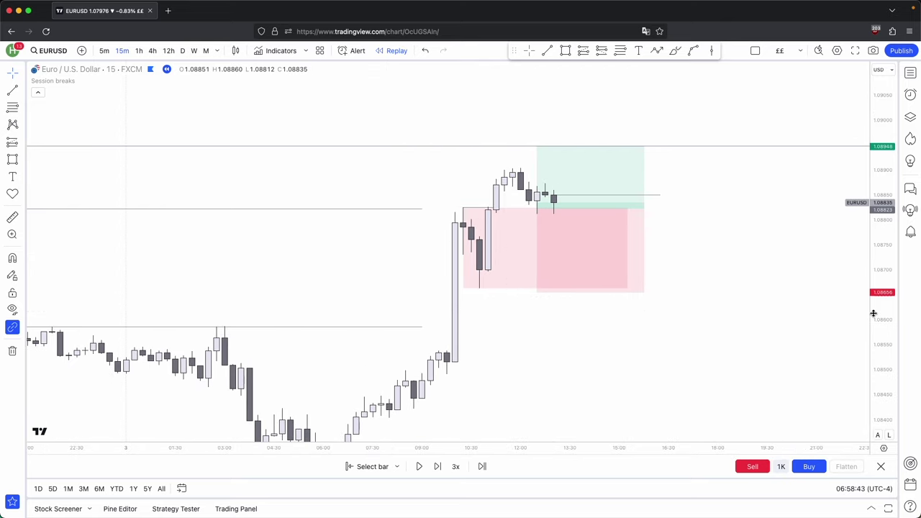
{"action": "left_click_drag", "start_coordinate": [875, 316], "coordinate": [875, 360]}
{"action": "scroll", "coordinate": [737, 328], "scroll_direction": "down", "scroll_amount": 1}
{"action": "scroll", "coordinate": [737, 328], "scroll_direction": "down", "scroll_amount": 2}
{"action": "left_click_drag", "start_coordinate": [738, 328], "coordinate": [646, 314]}
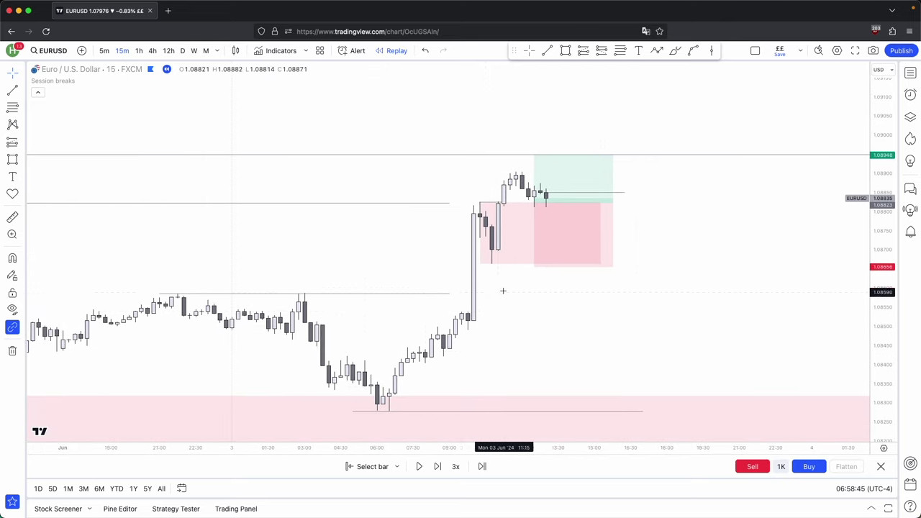
{"action": "scroll", "coordinate": [484, 278], "scroll_direction": "up", "scroll_amount": 1}
{"action": "scroll", "coordinate": [480, 271], "scroll_direction": "up", "scroll_amount": 1}
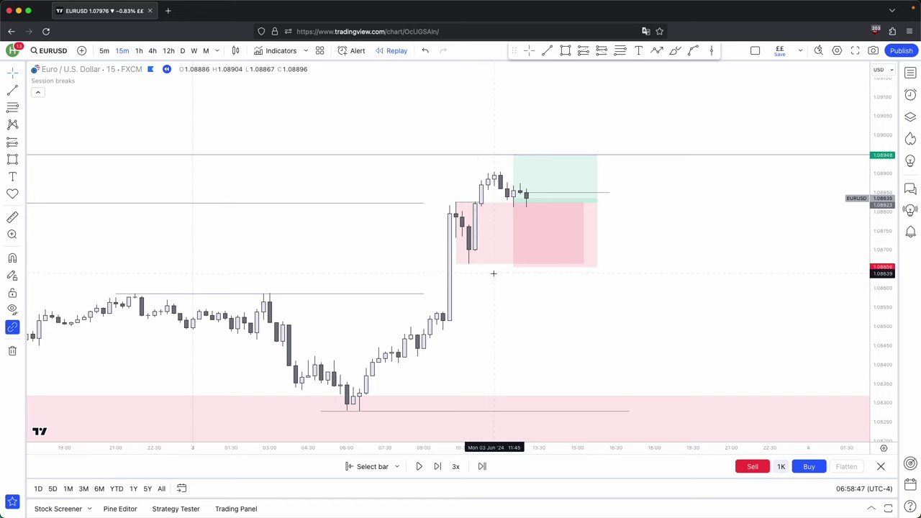
Adjust the long position to entry 1.08820, stop 1.08659 and a target of 1.09061 above the 15 May high line
{"action": "left_click", "coordinate": [539, 200]}
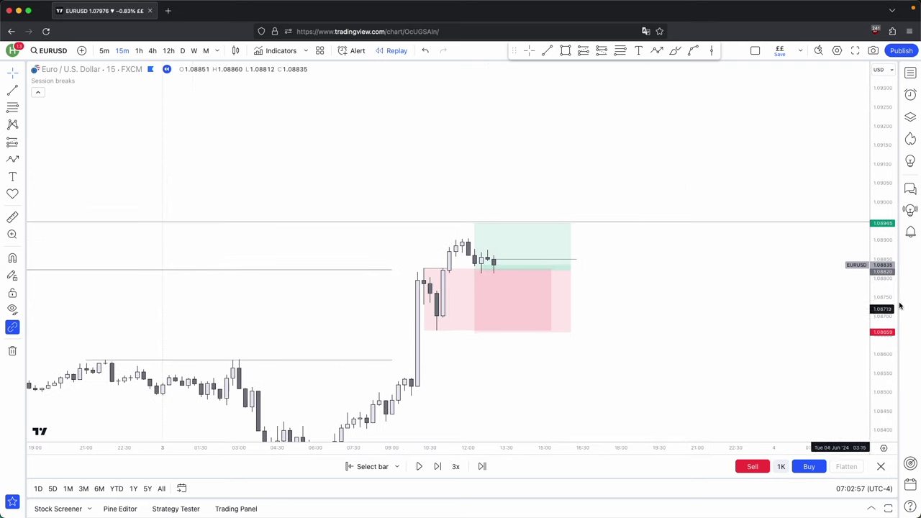
{"action": "left_click_drag", "start_coordinate": [885, 309], "coordinate": [880, 407]}
{"action": "scroll", "coordinate": [766, 359], "scroll_direction": "down", "scroll_amount": 4}
{"action": "left_click_drag", "start_coordinate": [735, 326], "coordinate": [619, 356]}
{"action": "left_click_drag", "start_coordinate": [498, 266], "coordinate": [492, 241]}
{"action": "left_click", "coordinate": [842, 428]}
{"action": "left_click_drag", "start_coordinate": [887, 418], "coordinate": [887, 406]}
{"action": "left_click_drag", "start_coordinate": [671, 351], "coordinate": [503, 310]}
{"action": "scroll", "coordinate": [633, 324], "scroll_direction": "down", "scroll_amount": 3}
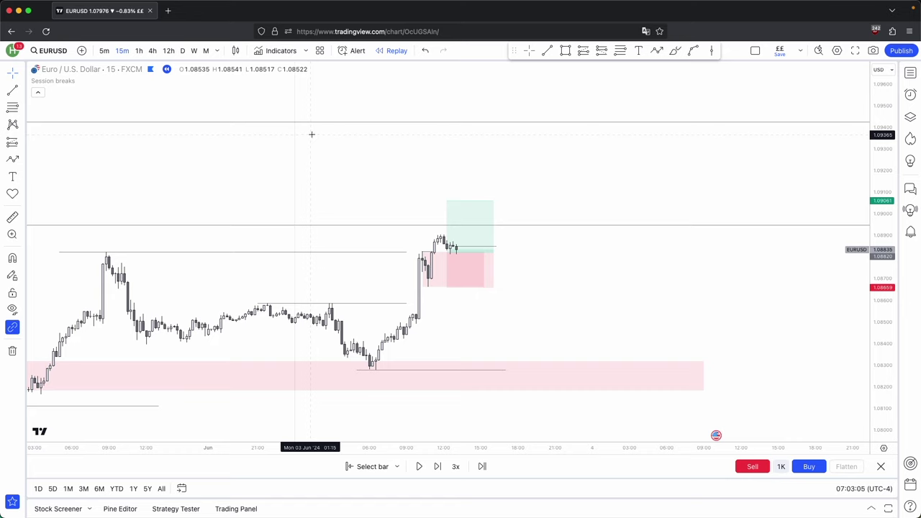
On the daily chart, draw projected path arrows from the 3 June candle's high down to about 1.0845 and up to about 1.0951
{"action": "left_click", "coordinate": [183, 51]}
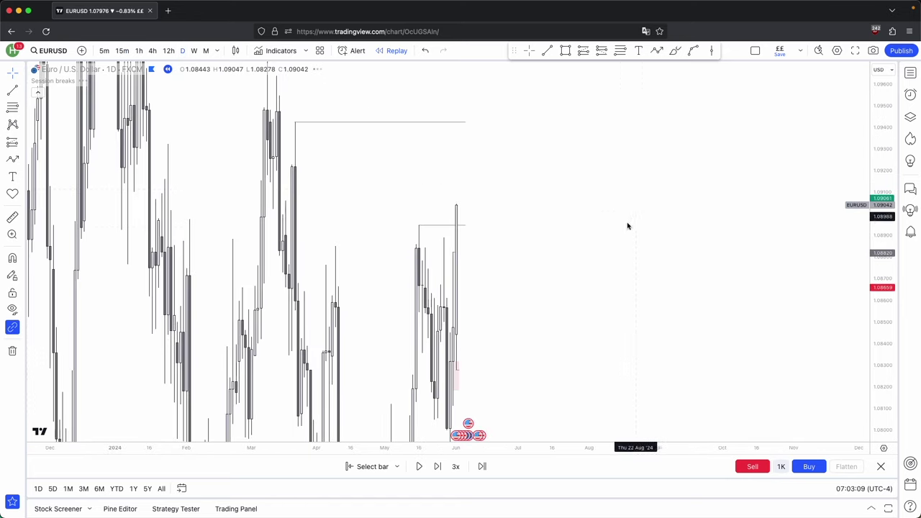
{"action": "scroll", "coordinate": [668, 374], "scroll_direction": "up", "scroll_amount": 5}
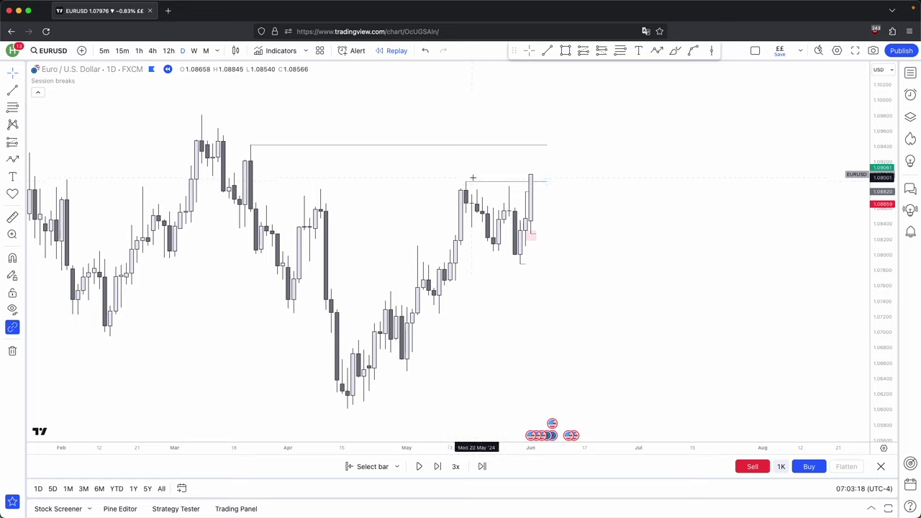
{"action": "left_click", "coordinate": [657, 51]}
{"action": "left_click", "coordinate": [536, 175]}
{"action": "left_click", "coordinate": [557, 220]}
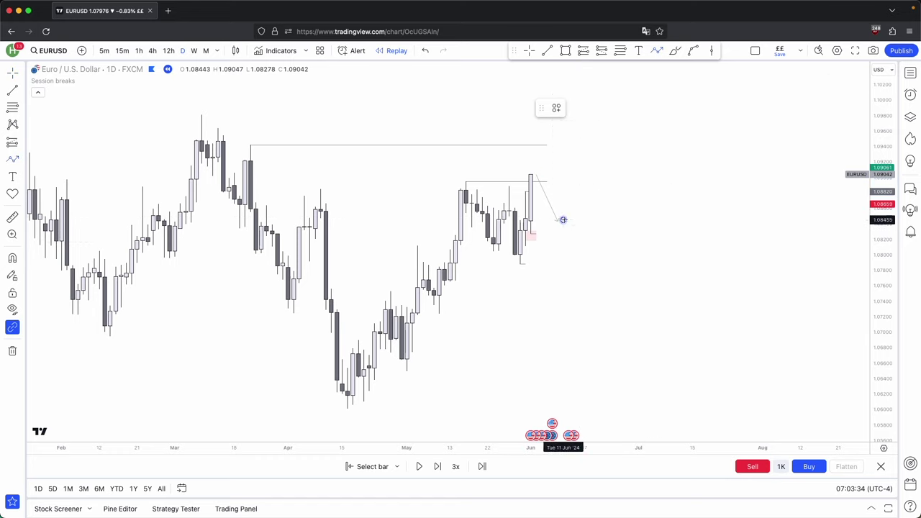
{"action": "left_click", "coordinate": [563, 220]}
{"action": "double_click", "coordinate": [580, 138]}
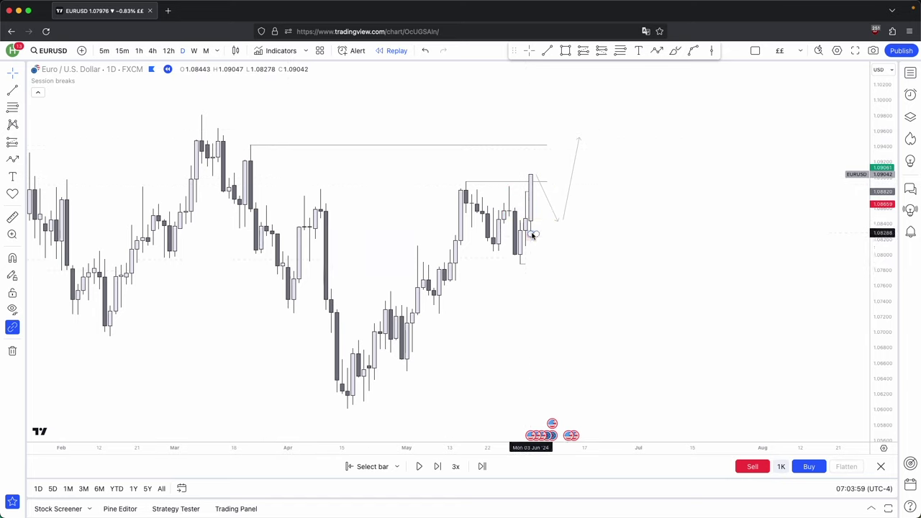
Delete both projected path arrows and return to the 15-minute timeframe
{"action": "left_click", "coordinate": [564, 214]}
{"action": "left_click", "coordinate": [681, 107]}
{"action": "left_click", "coordinate": [553, 210]}
{"action": "left_click", "coordinate": [680, 106]}
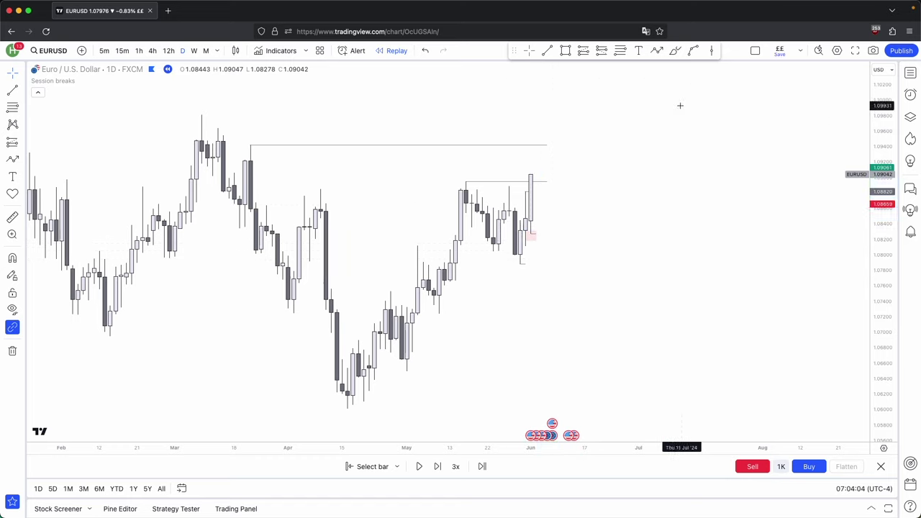
{"action": "left_click", "coordinate": [153, 50]}
{"action": "left_click", "coordinate": [123, 51]}
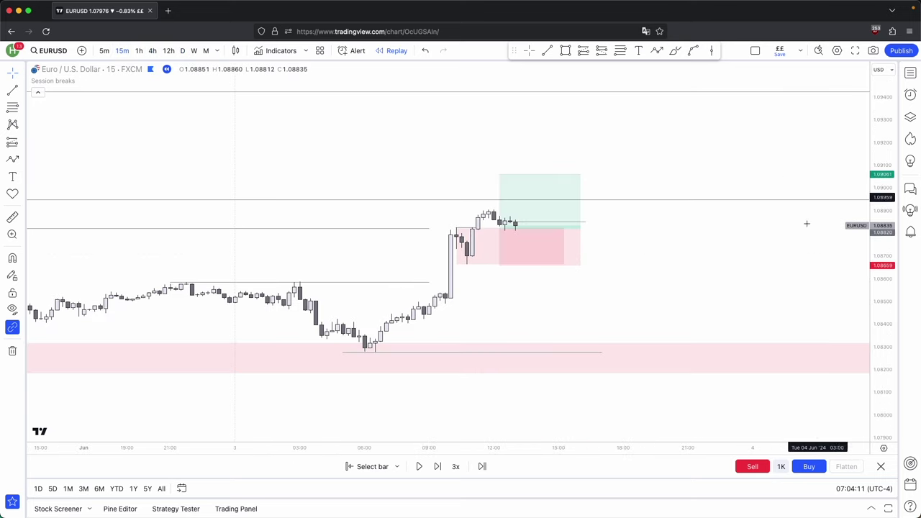
Advance the replay bar by bar to about 18:45 on 3 June, following price up from the long position's entry
{"action": "scroll", "coordinate": [766, 253], "scroll_direction": "down", "scroll_amount": 1}
{"action": "left_click_drag", "start_coordinate": [767, 254], "coordinate": [668, 267]}
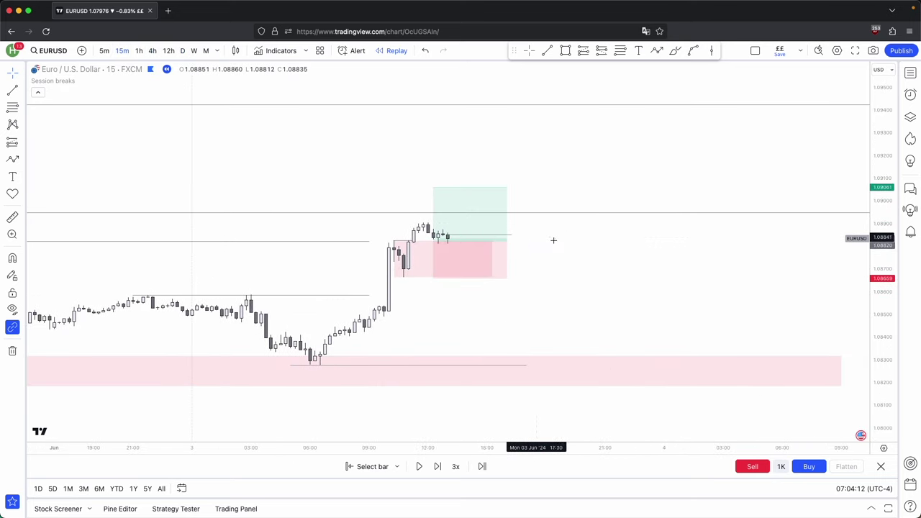
{"action": "left_click_drag", "start_coordinate": [553, 240], "coordinate": [599, 235]}
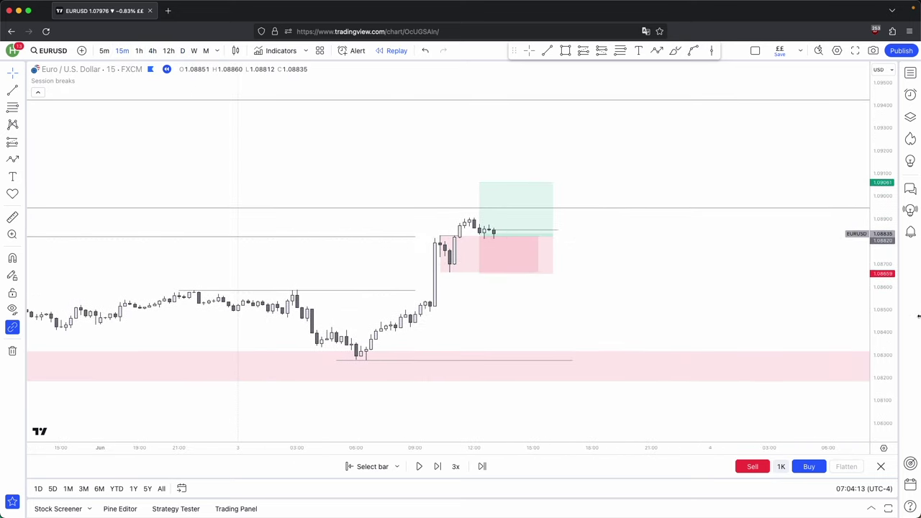
{"action": "left_click_drag", "start_coordinate": [889, 331], "coordinate": [889, 282]}
{"action": "left_click_drag", "start_coordinate": [691, 292], "coordinate": [664, 276]}
{"action": "scroll", "coordinate": [602, 283], "scroll_direction": "down", "scroll_amount": 2}
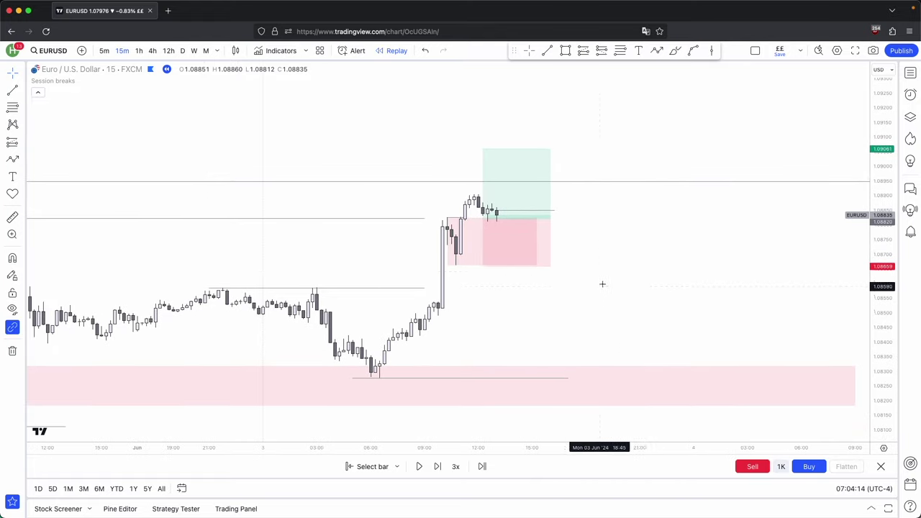
{"action": "left_click", "coordinate": [435, 466]}
{"action": "left_click", "coordinate": [435, 467]}
{"action": "left_click", "coordinate": [435, 466]}
{"action": "left_click", "coordinate": [435, 466]}
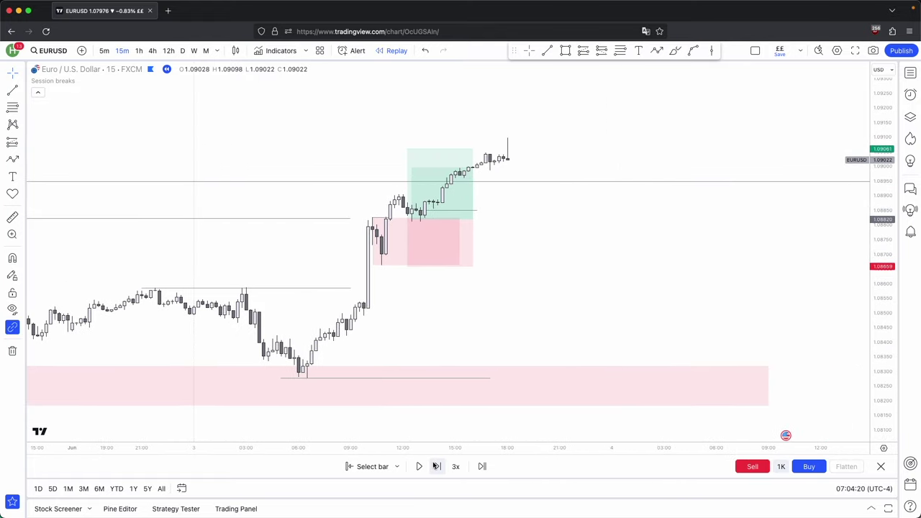
{"action": "left_click", "coordinate": [435, 466]}
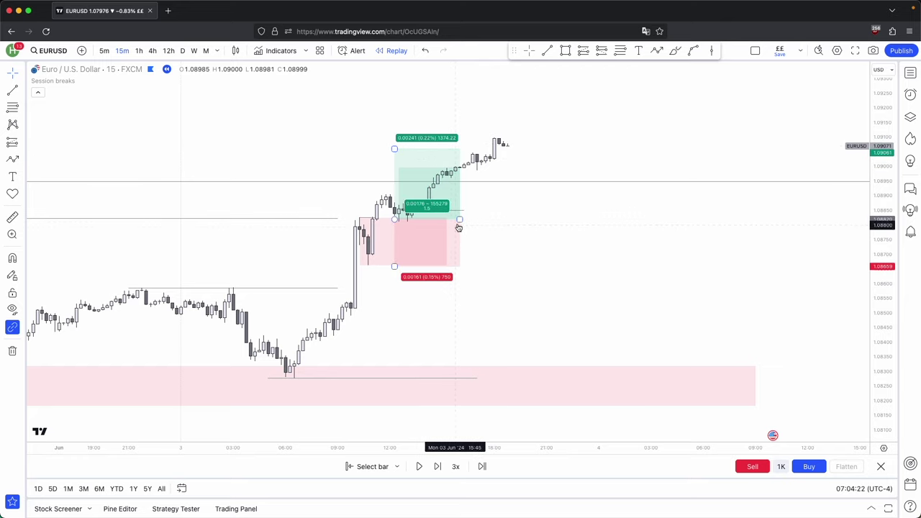
On the 4-hour chart, examine where the long position sits against the swing lines, the pink zone and the 3 June rally
{"action": "left_click", "coordinate": [151, 50]}
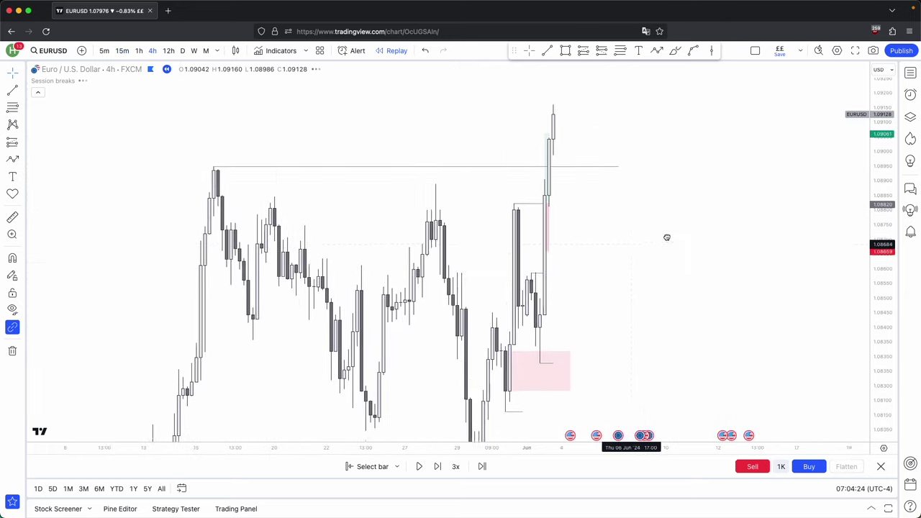
{"action": "scroll", "coordinate": [646, 257], "scroll_direction": "up", "scroll_amount": 5}
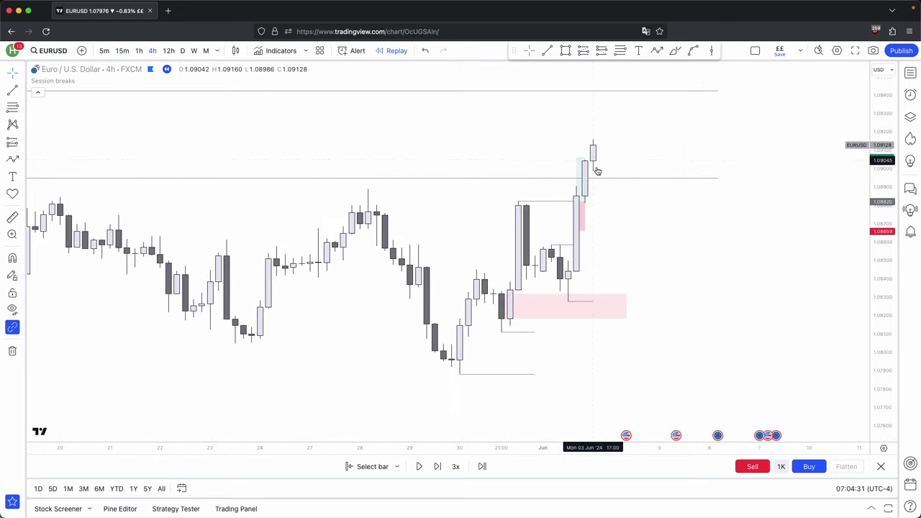
{"action": "scroll", "coordinate": [530, 196], "scroll_direction": "up", "scroll_amount": 1}
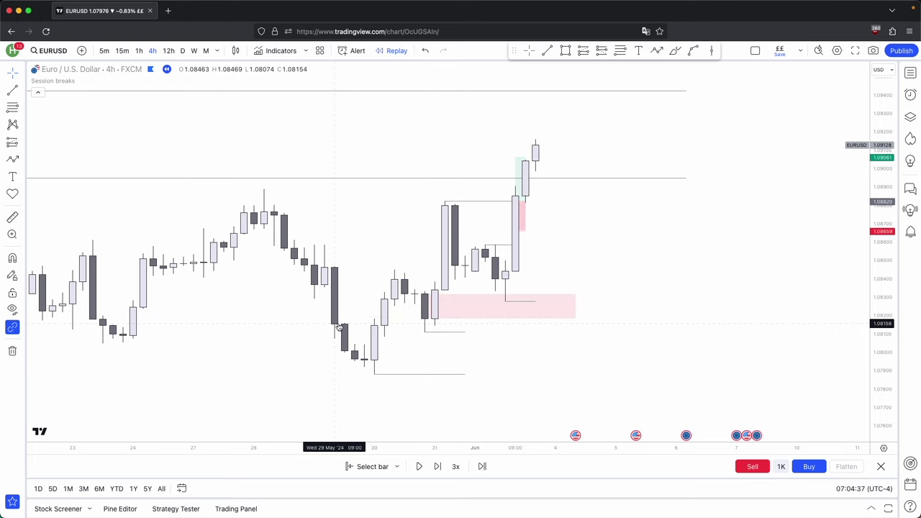
{"action": "scroll", "coordinate": [617, 214], "scroll_direction": "up", "scroll_amount": 1}
{"action": "scroll", "coordinate": [617, 215], "scroll_direction": "up", "scroll_amount": 1}
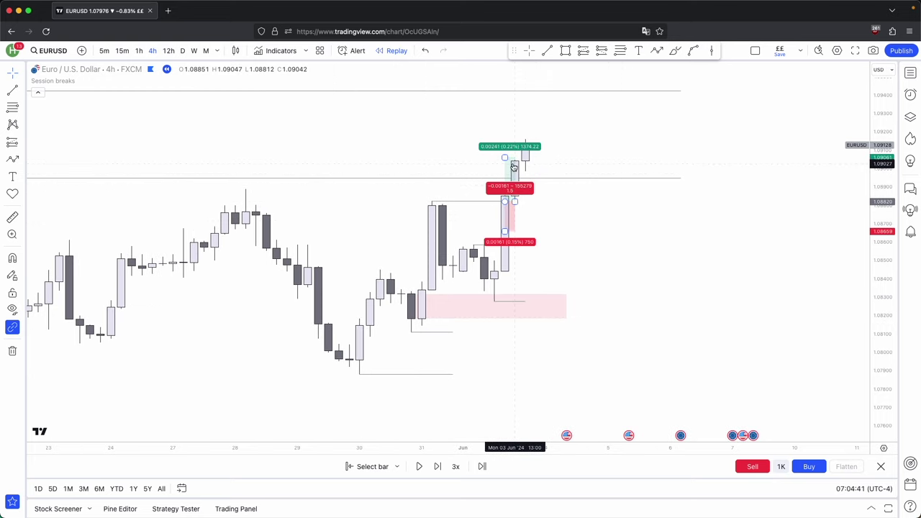
{"action": "left_click", "coordinate": [515, 204]}
{"action": "left_click", "coordinate": [524, 152]}
{"action": "left_click", "coordinate": [535, 153]}
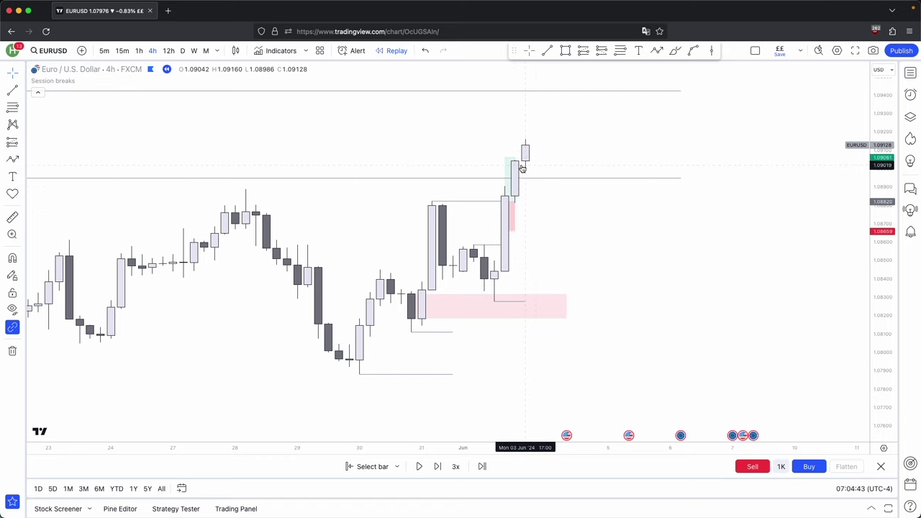
{"action": "left_click_drag", "start_coordinate": [603, 151], "coordinate": [575, 154]}
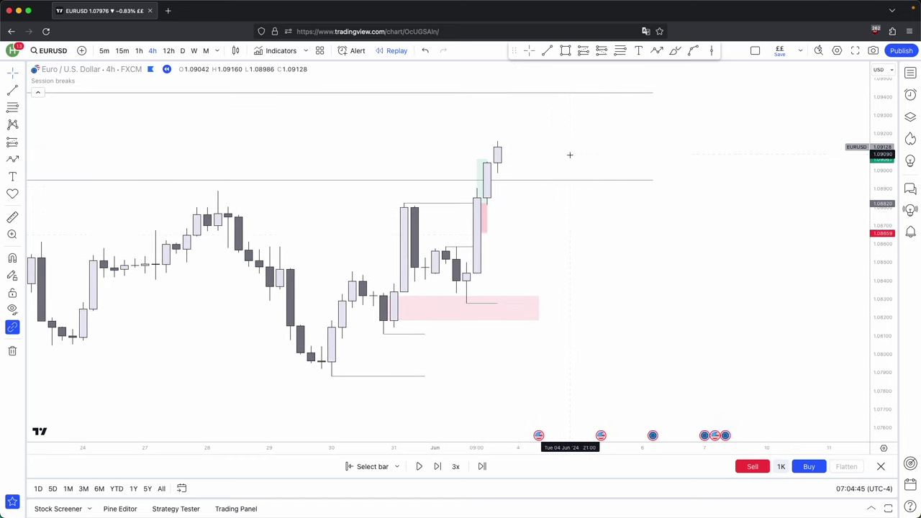
Advance the 4-hour replay bar by bar into 4 June, following price down from the 3 June rally
{"action": "left_click", "coordinate": [436, 467]}
{"action": "left_click", "coordinate": [436, 466]}
{"action": "left_click", "coordinate": [436, 466]}
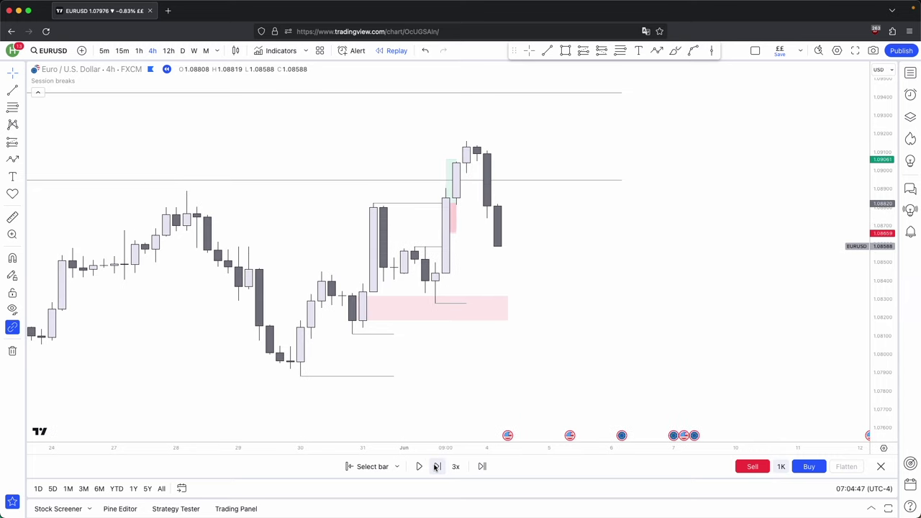
{"action": "left_click", "coordinate": [436, 466]}
On the daily chart, delete the long position, the 4-hour zone and the minor level lines around the latest candles
{"action": "left_click", "coordinate": [182, 51]}
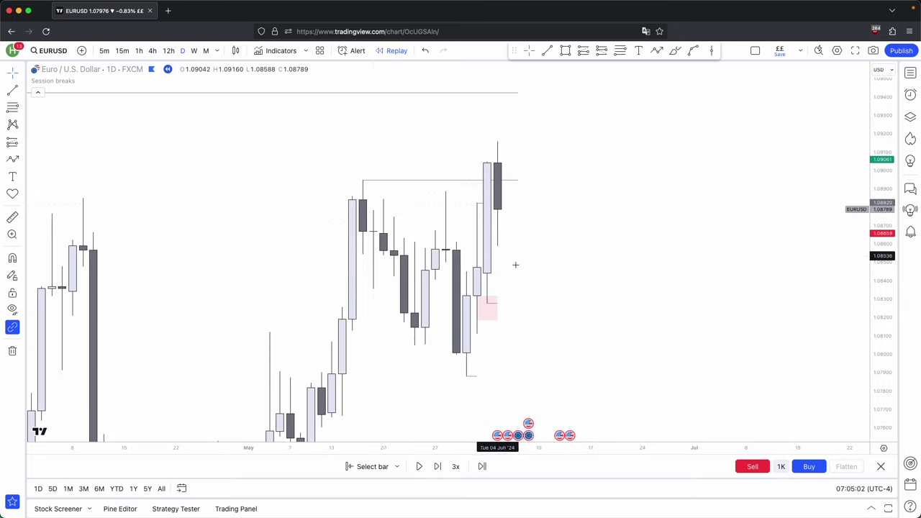
{"action": "left_click_drag", "start_coordinate": [548, 270], "coordinate": [567, 259]}
{"action": "scroll", "coordinate": [573, 265], "scroll_direction": "up", "scroll_amount": 1}
{"action": "left_click_drag", "start_coordinate": [884, 331], "coordinate": [885, 391]}
{"action": "left_click_drag", "start_coordinate": [598, 303], "coordinate": [412, 199]}
{"action": "left_click", "coordinate": [699, 113]}
{"action": "left_click_drag", "start_coordinate": [610, 256], "coordinate": [719, 234]}
{"action": "scroll", "coordinate": [576, 292], "scroll_direction": "up", "scroll_amount": 2}
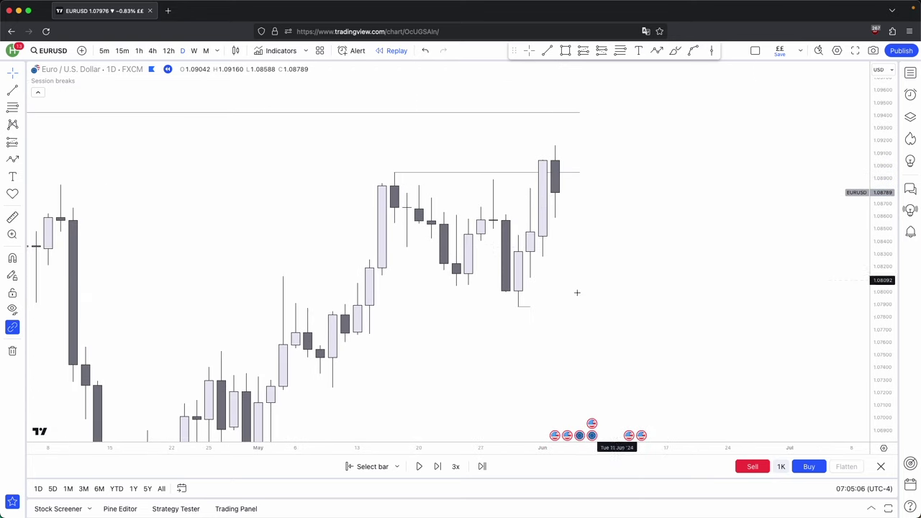
Draw a rectangle zone over the 10 May candle's range, about 1.0760 to 1.0790, extended across to 6 June
{"action": "scroll", "coordinate": [499, 297], "scroll_direction": "up", "scroll_amount": 2}
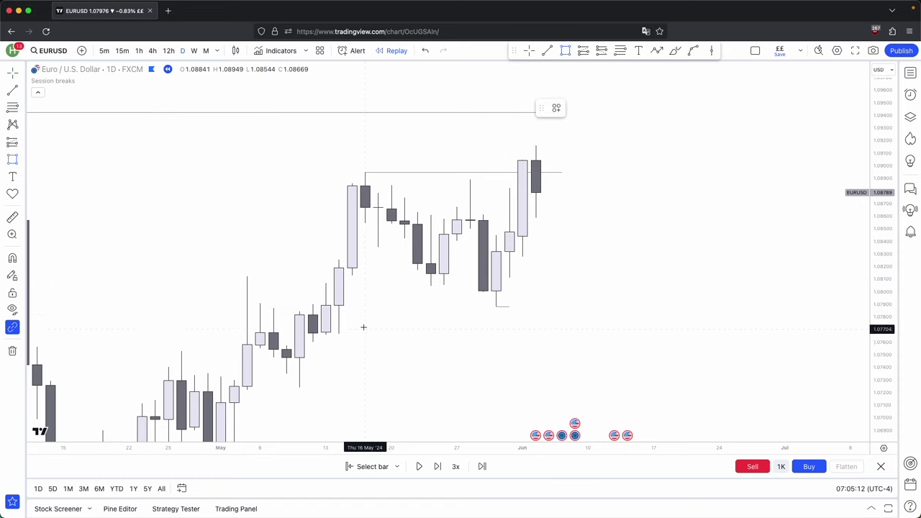
{"action": "mouse_move", "coordinate": [312, 304]}
{"action": "left_mouse_down"}
{"action": "mouse_move", "coordinate": [325, 342]}
{"action": "mouse_move", "coordinate": [562, 331]}
{"action": "left_mouse_up"}
{"action": "left_click", "coordinate": [617, 338]}
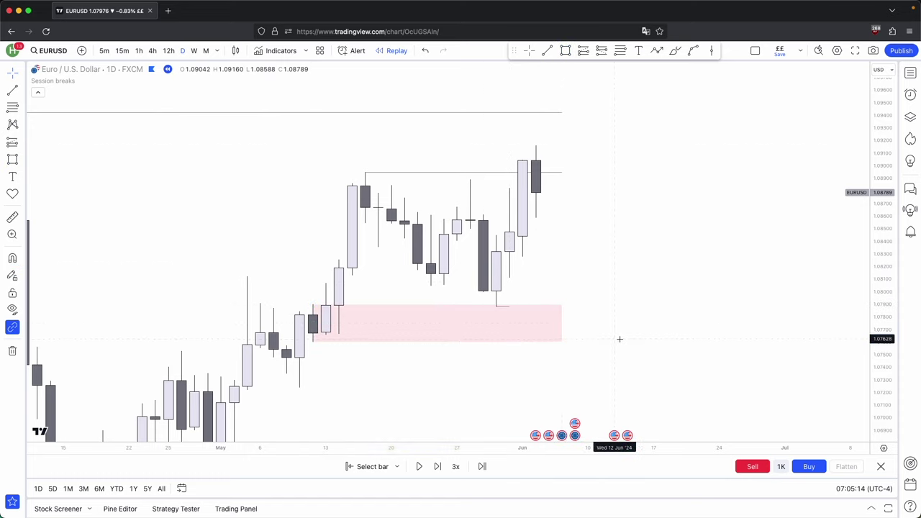
Examine the daily swing highs and lows, comparing the 30 May low with the new zone and the highs above price
{"action": "left_click_drag", "start_coordinate": [617, 339], "coordinate": [654, 286]}
{"action": "left_click_drag", "start_coordinate": [883, 317], "coordinate": [883, 422]}
{"action": "scroll", "coordinate": [863, 423], "scroll_direction": "down", "scroll_amount": 2}
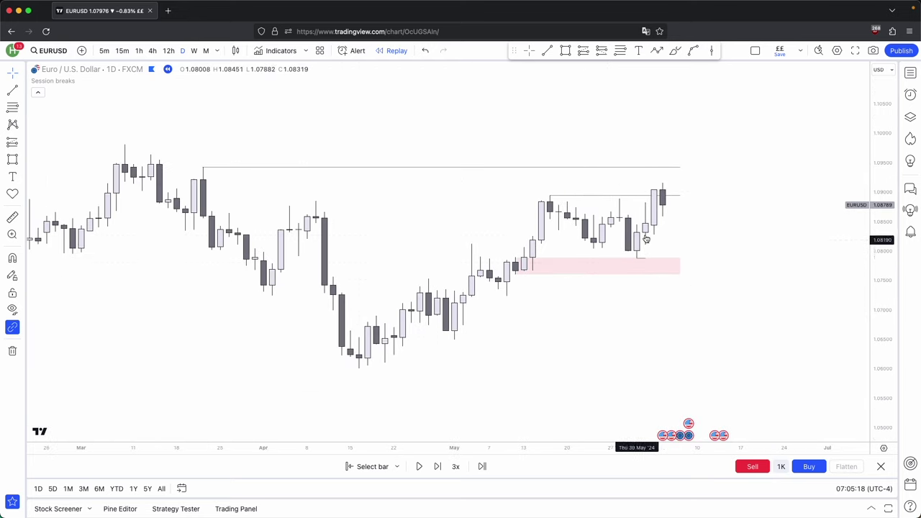
{"action": "scroll", "coordinate": [726, 239], "scroll_direction": "up", "scroll_amount": 3}
{"action": "left_click_drag", "start_coordinate": [725, 239], "coordinate": [700, 248]}
{"action": "left_click_drag", "start_coordinate": [561, 227], "coordinate": [548, 239]}
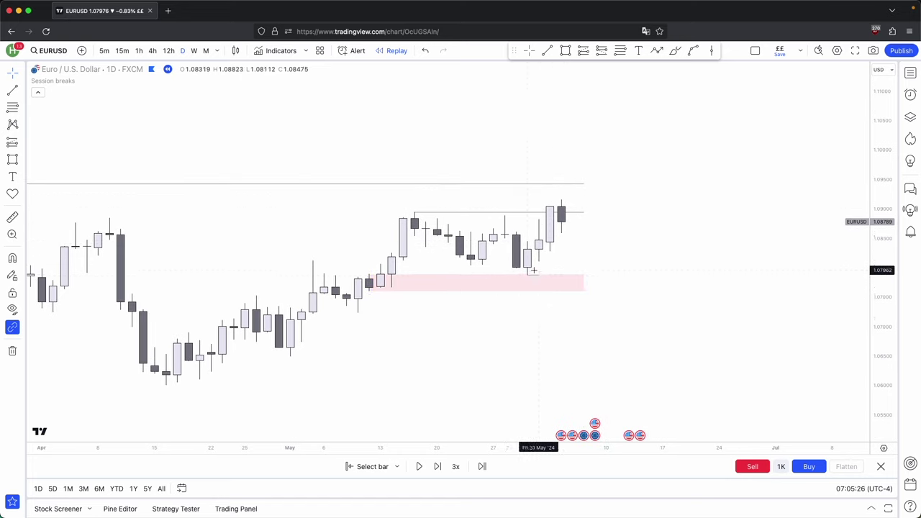
{"action": "left_click_drag", "start_coordinate": [564, 255], "coordinate": [545, 259]}
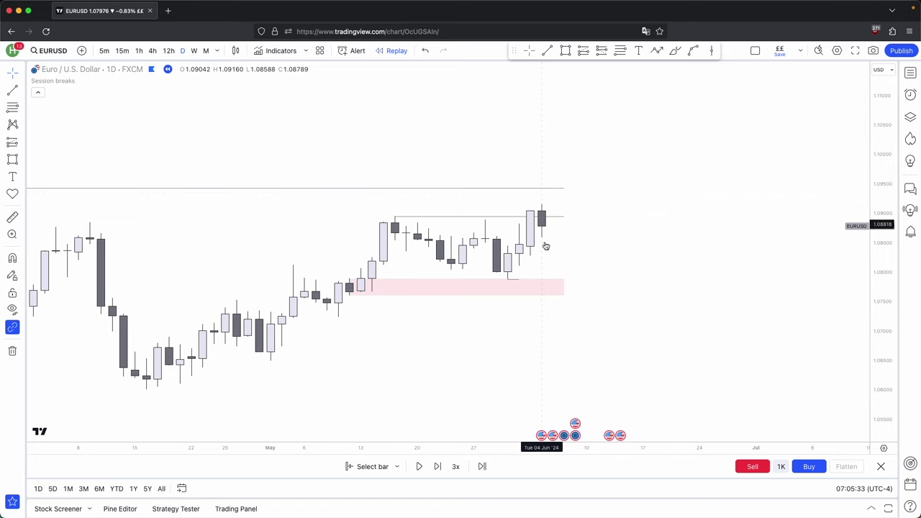
{"action": "left_click_drag", "start_coordinate": [894, 291], "coordinate": [879, 272]}
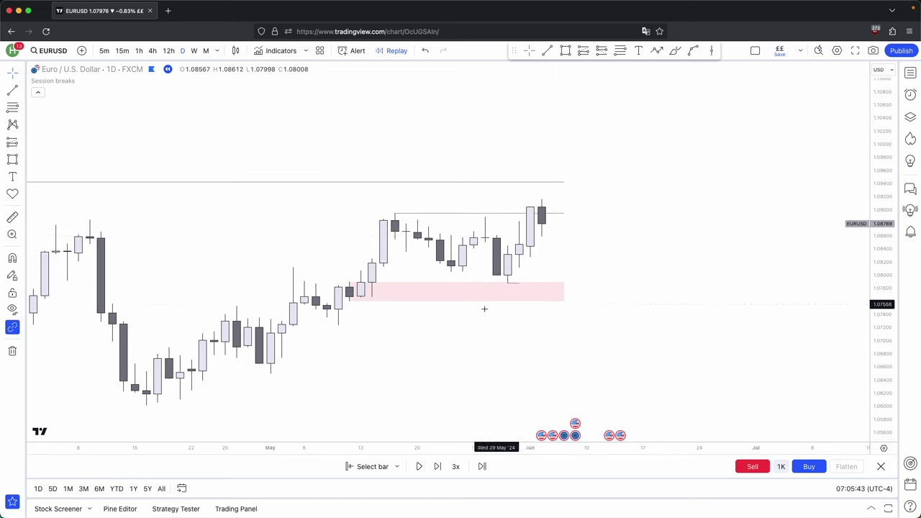
Advance the daily replay bar by bar to the 7 June candle
{"action": "key", "text": "shift+Right"}
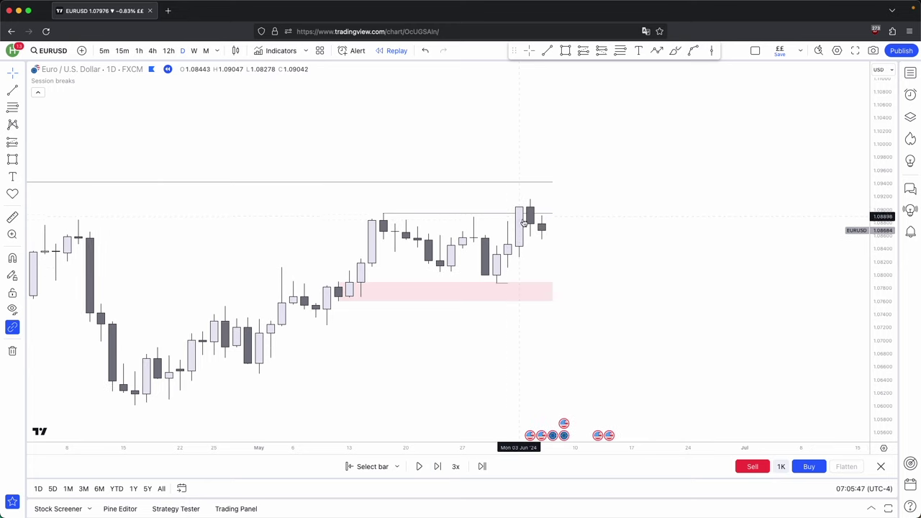
{"action": "left_click", "coordinate": [437, 467]}
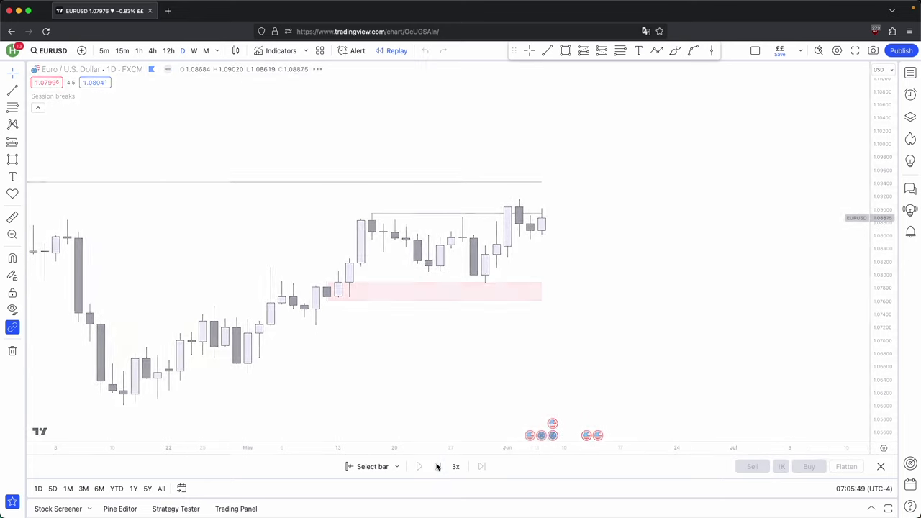
{"action": "left_click", "coordinate": [436, 466]}
{"action": "scroll", "coordinate": [547, 288], "scroll_direction": "right", "scroll_amount": 3}
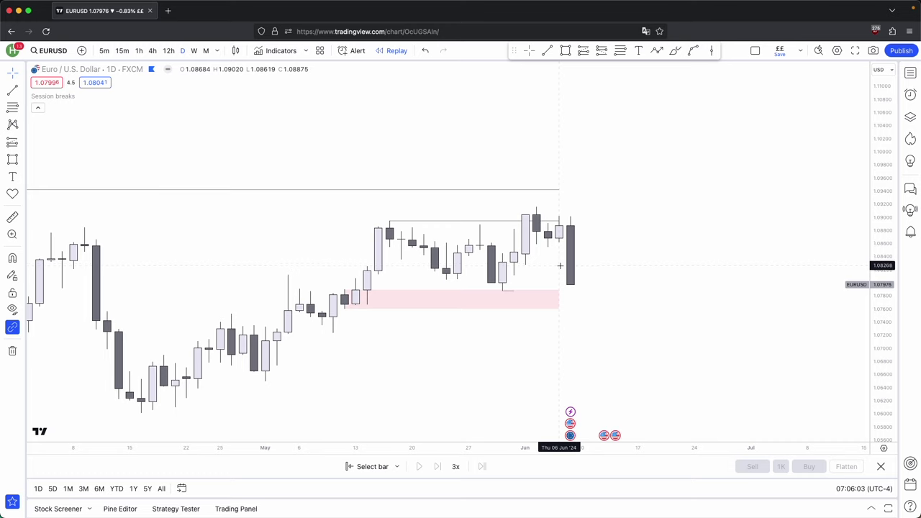
Delete the pink daily zone together with the 15 May high line and the 30 May low line
{"action": "left_click_drag", "start_coordinate": [660, 257], "coordinate": [641, 261]}
{"action": "scroll", "coordinate": [642, 262], "scroll_direction": "up", "scroll_amount": 2}
{"action": "left_click_drag", "start_coordinate": [882, 352], "coordinate": [876, 214]}
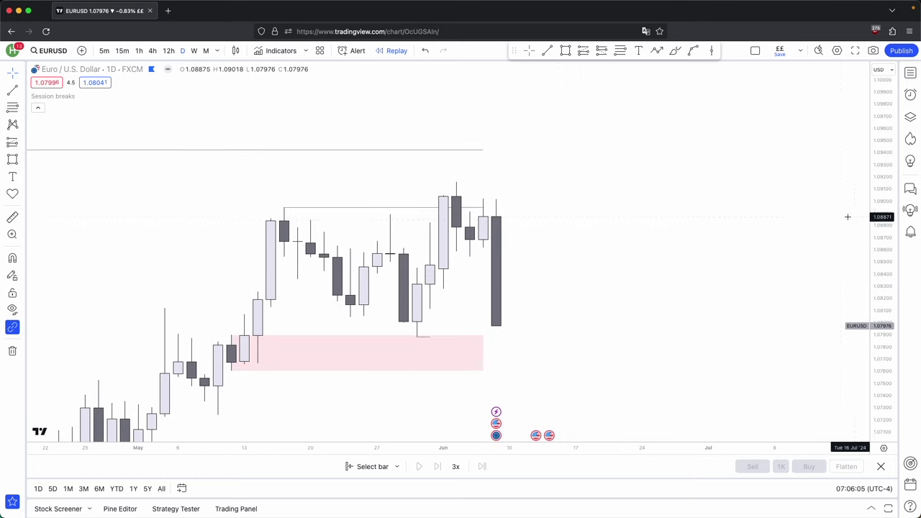
{"action": "left_click_drag", "start_coordinate": [604, 361], "coordinate": [271, 195]}
{"action": "key", "text": "Delete"}
Draw a horizontal trend line from the 5 June low across to the 7 June candle
{"action": "key", "text": "alt+t"}
{"action": "left_click", "coordinate": [469, 259], "text": "super"}
{"action": "left_click", "coordinate": [494, 258]}
{"action": "left_click", "coordinate": [529, 259]}
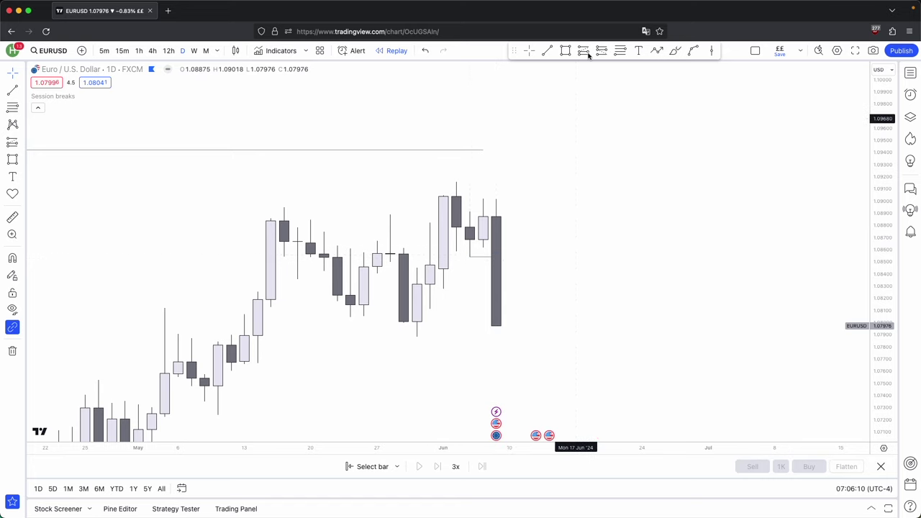
Draw a horizontal trend line from the 6 June high, extending past the 7 June candle
{"action": "left_click", "coordinate": [547, 53]}
{"action": "left_click", "coordinate": [486, 193], "text": "super"}
{"action": "left_click", "coordinate": [534, 195], "text": "shift"}
{"action": "left_click", "coordinate": [556, 196]}
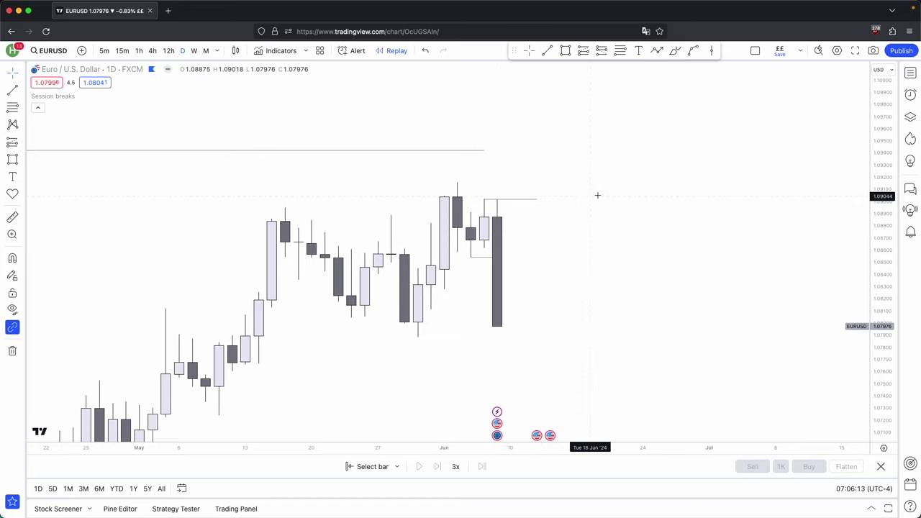
Draw a horizontal line from the 30 May low at 1.07882 to 7 June and apply the Sellside LQ template
{"action": "left_click_drag", "start_coordinate": [411, 302], "coordinate": [562, 292]}
{"action": "left_click_drag", "start_coordinate": [662, 268], "coordinate": [616, 233]}
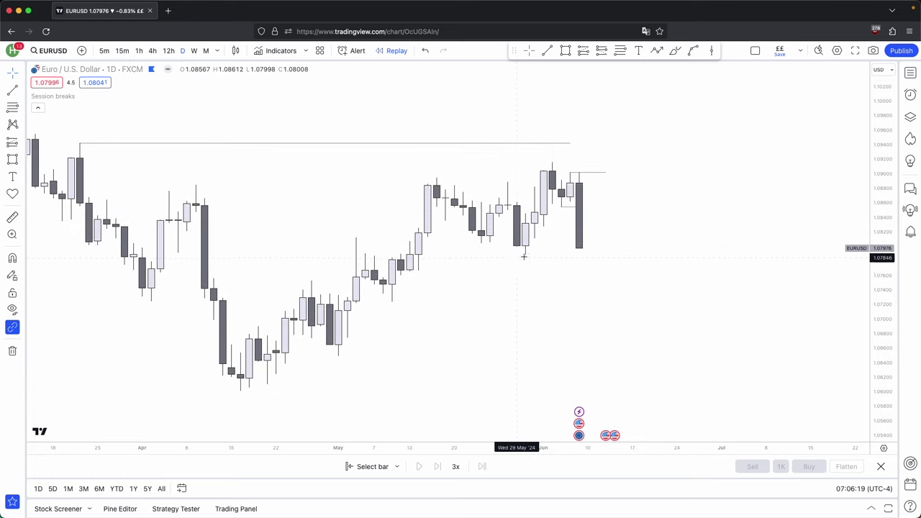
{"action": "mouse_move", "coordinate": [525, 255]}
{"action": "left_mouse_down"}
{"action": "mouse_move", "coordinate": [570, 299]}
{"action": "mouse_move", "coordinate": [580, 254]}
{"action": "left_mouse_up"}
{"action": "left_click", "coordinate": [556, 108]}
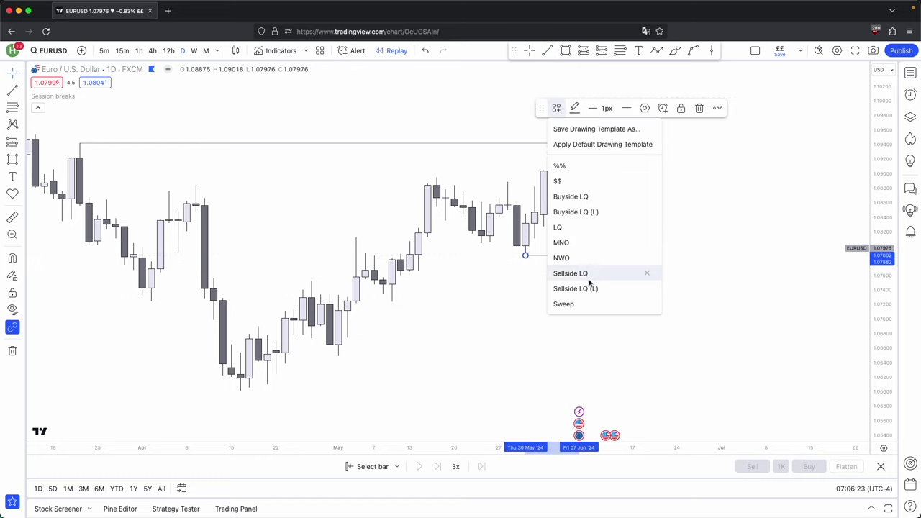
{"action": "left_click", "coordinate": [615, 286]}
Draw horizontal lines from the 28 May high at 1.08890 to 31 May and from the 4 June high to 11 June
{"action": "scroll", "coordinate": [403, 303], "scroll_direction": "up", "scroll_amount": 1}
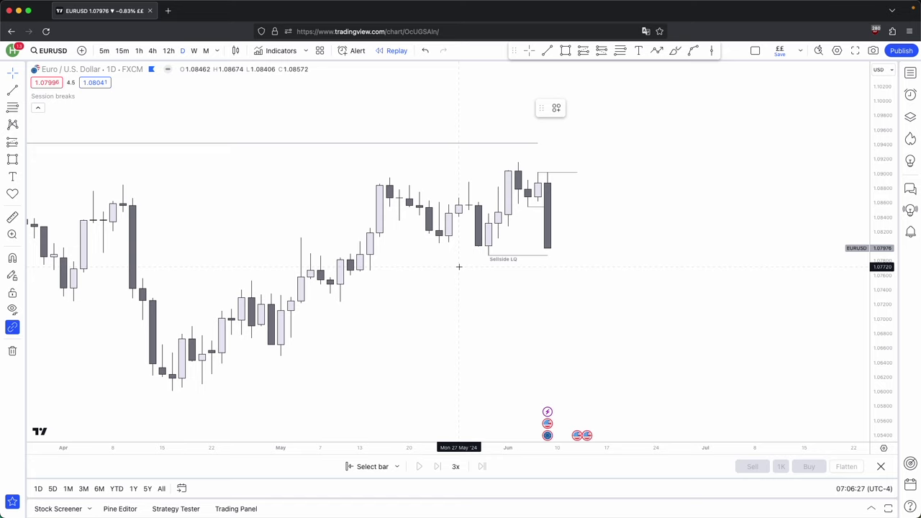
{"action": "scroll", "coordinate": [458, 266], "scroll_direction": "up", "scroll_amount": 1}
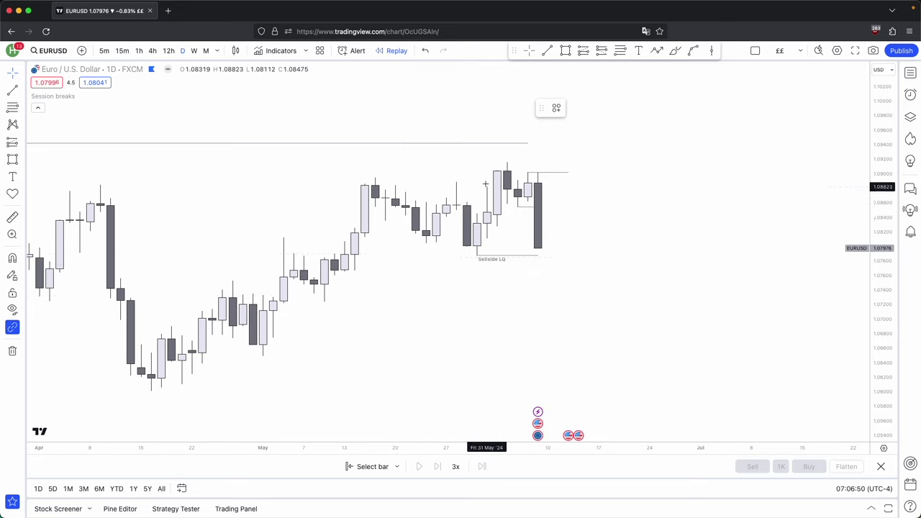
{"action": "left_click", "coordinate": [547, 51]}
{"action": "left_click", "coordinate": [457, 180], "text": "super"}
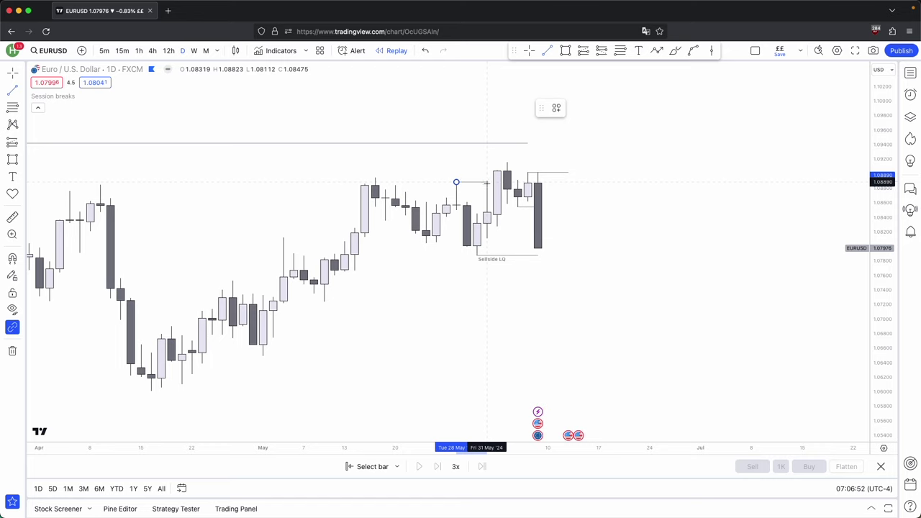
{"action": "left_click", "coordinate": [487, 182], "text": "shift"}
{"action": "left_click", "coordinate": [502, 156]}
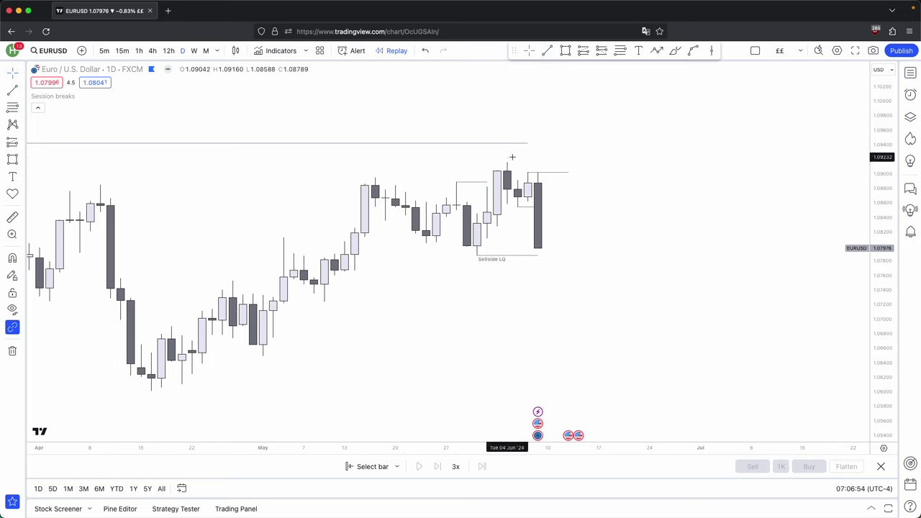
{"action": "left_click_drag", "start_coordinate": [507, 163], "coordinate": [558, 163]}
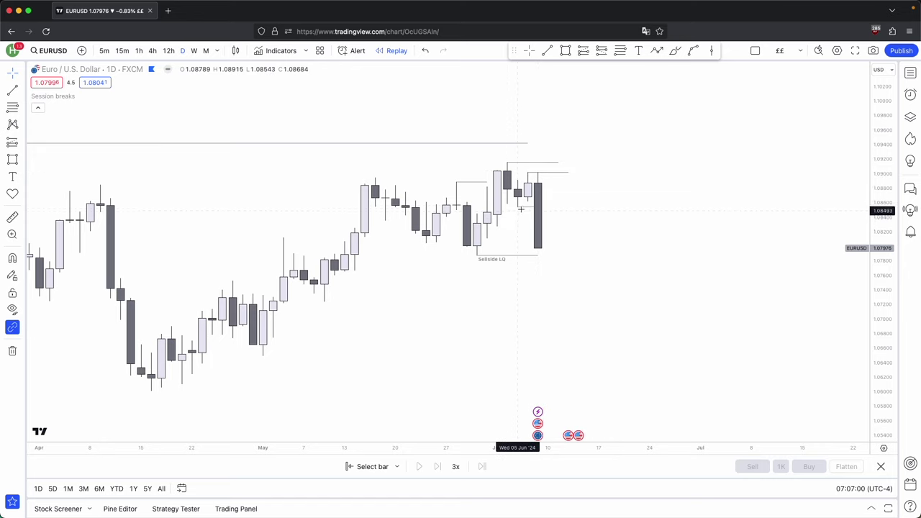
Delete the four lines at the 28 May, 4 June and 6 June highs and the 5 June low, keeping the Sellside LQ line
{"action": "left_click_drag", "start_coordinate": [609, 233], "coordinate": [444, 140]}
{"action": "left_click", "coordinate": [674, 108]}
{"action": "scroll", "coordinate": [666, 144], "scroll_direction": "down", "scroll_amount": 2}
{"action": "left_click", "coordinate": [514, 263]}
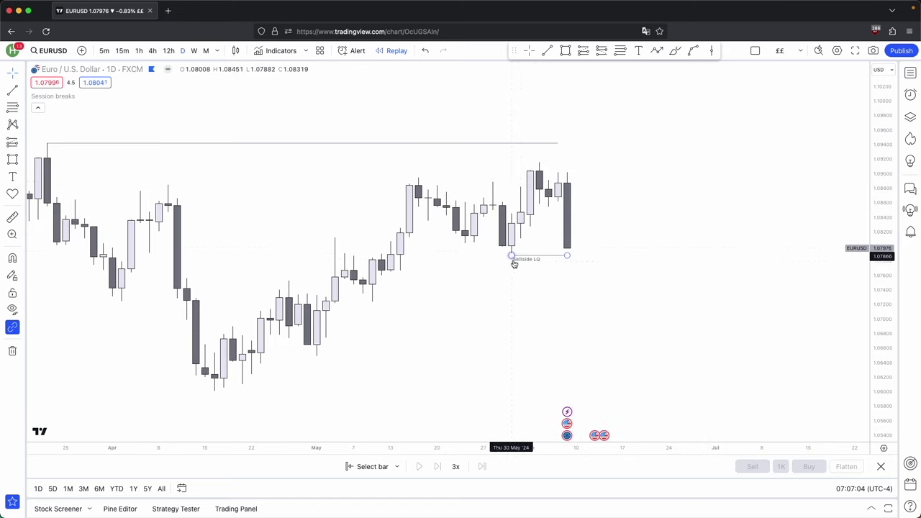
{"action": "scroll", "coordinate": [518, 261], "scroll_direction": "down", "scroll_amount": 2}
On the weekly chart, try to draw a projected path from the latest candle down below the Sellside LQ line
{"action": "left_click", "coordinate": [194, 51]}
{"action": "scroll", "coordinate": [634, 267], "scroll_direction": "up", "scroll_amount": 4}
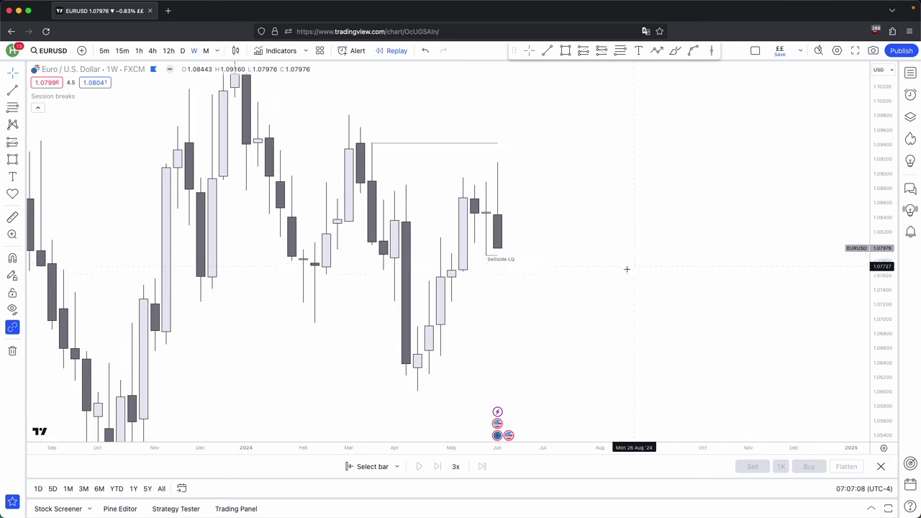
{"action": "scroll", "coordinate": [500, 306], "scroll_direction": "down", "scroll_amount": 2}
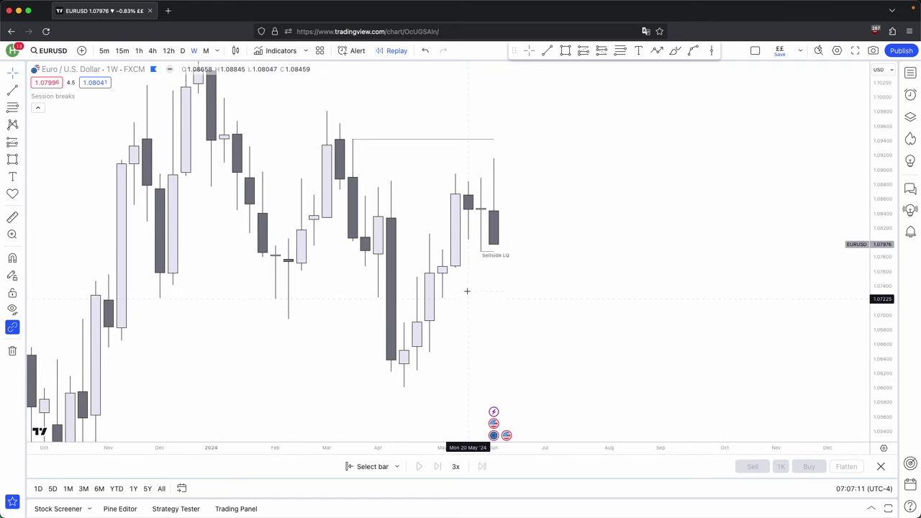
{"action": "left_click", "coordinate": [657, 51]}
{"action": "left_click", "coordinate": [508, 243]}
{"action": "left_click", "coordinate": [521, 277]}
{"action": "left_click", "coordinate": [681, 108]}
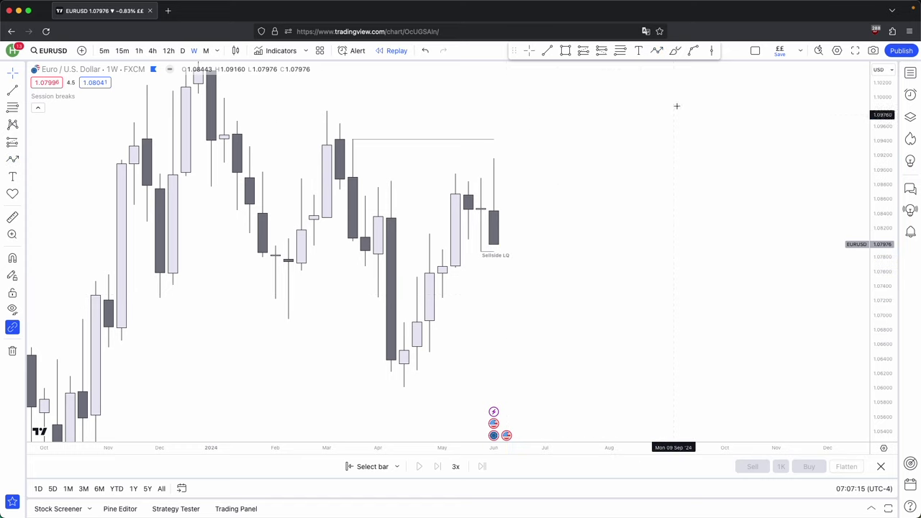
Sketch a zigzag path from the last weekly candle down toward the April low, and delete it along with the Sellside LQ line
{"action": "left_click", "coordinate": [657, 50]}
{"action": "left_click", "coordinate": [494, 233]}
{"action": "left_click", "coordinate": [520, 304]}
{"action": "left_click", "coordinate": [544, 232]}
{"action": "left_click", "coordinate": [608, 377]}
{"action": "key", "text": "Delete"}
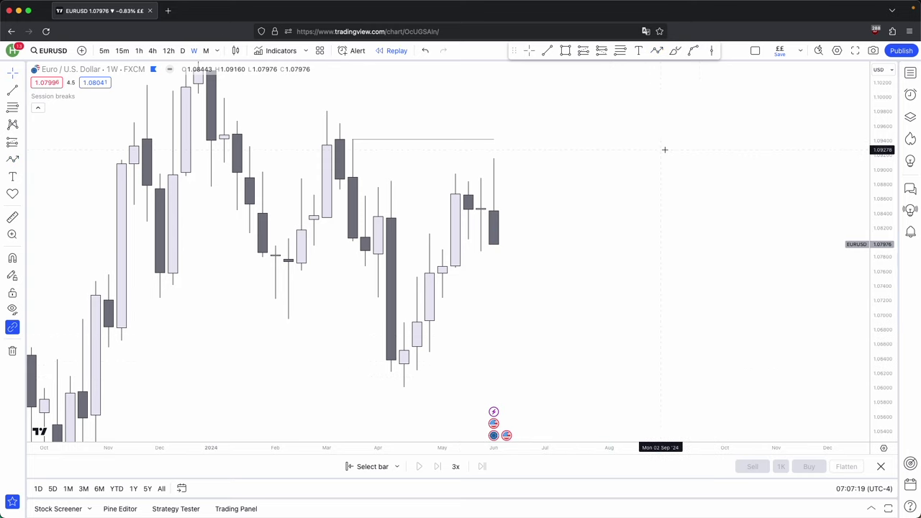
Return to the daily chart with the May and June candles in view
{"action": "left_click", "coordinate": [182, 50]}
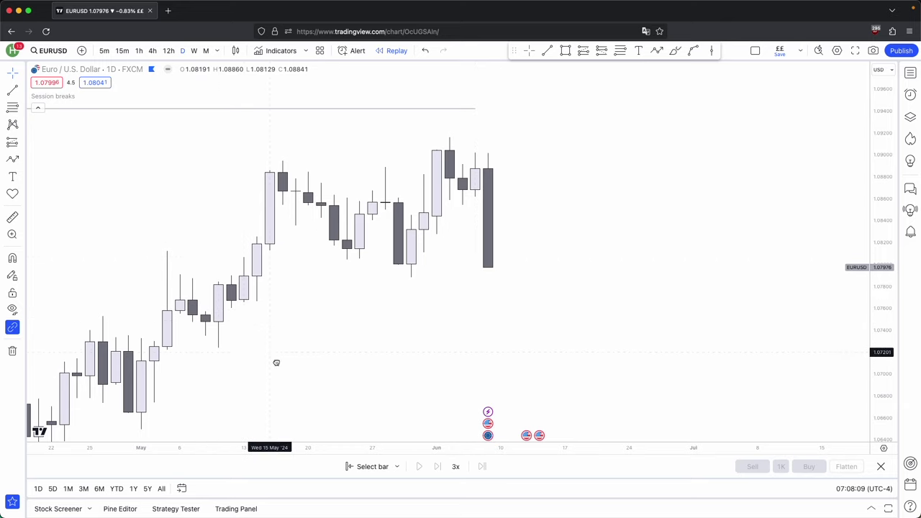
{"action": "left_click_drag", "start_coordinate": [275, 361], "coordinate": [327, 383]}
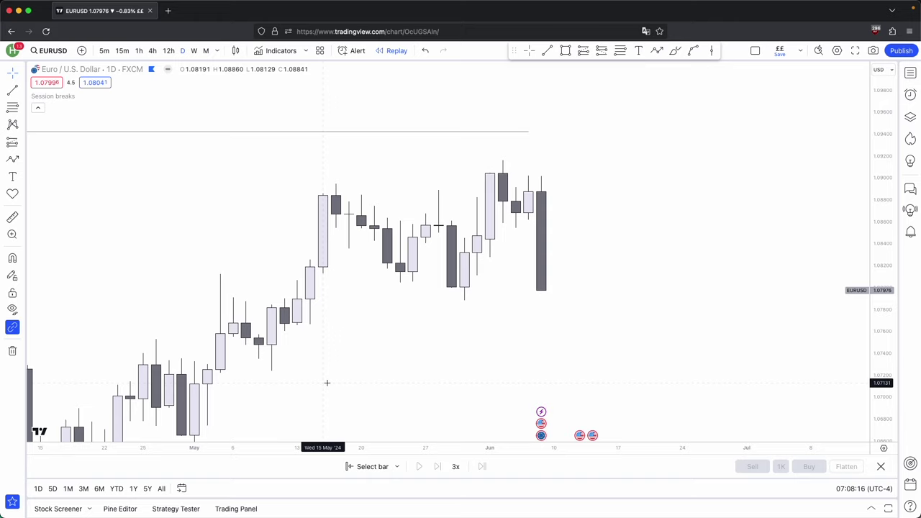